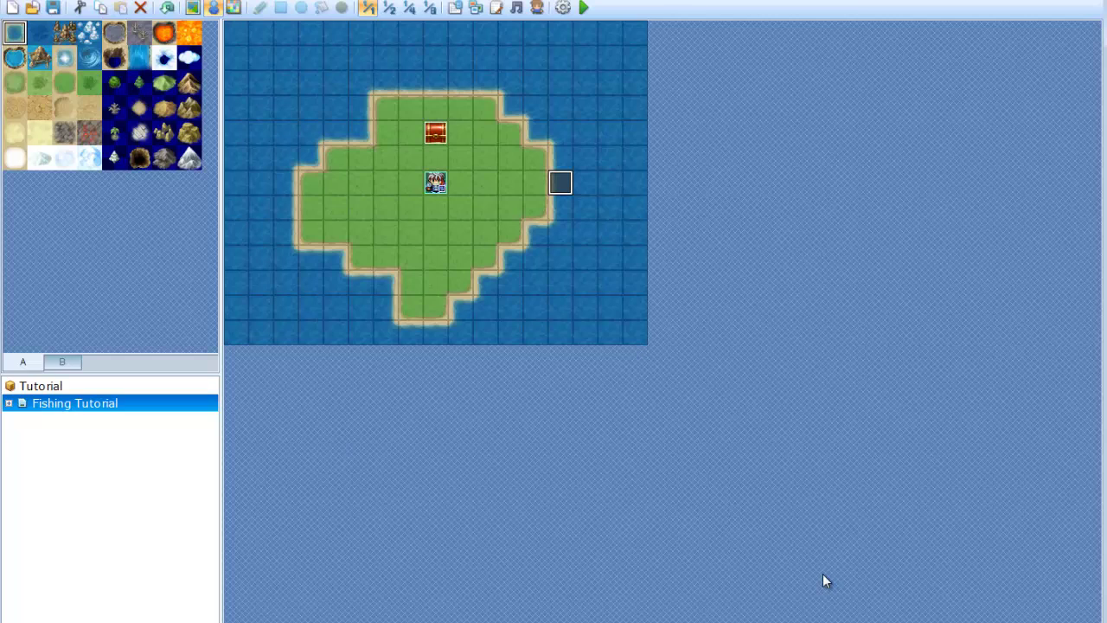
Review the example fishing event's random-roll page and Self Switch A page, then close it
right_click(561, 183)
click(601, 193)
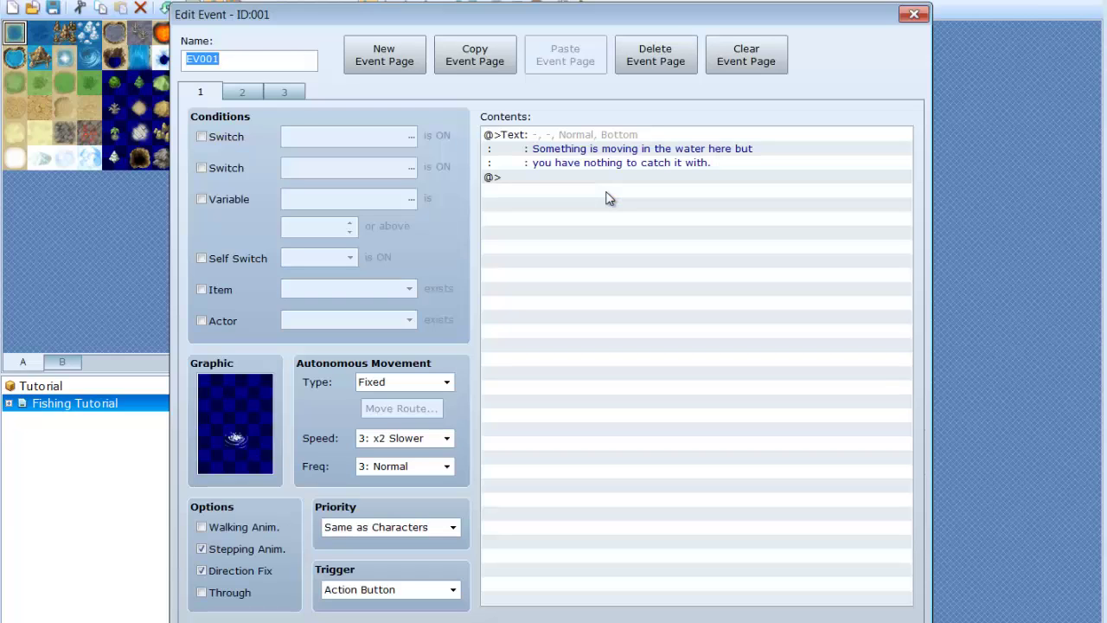
click(243, 91)
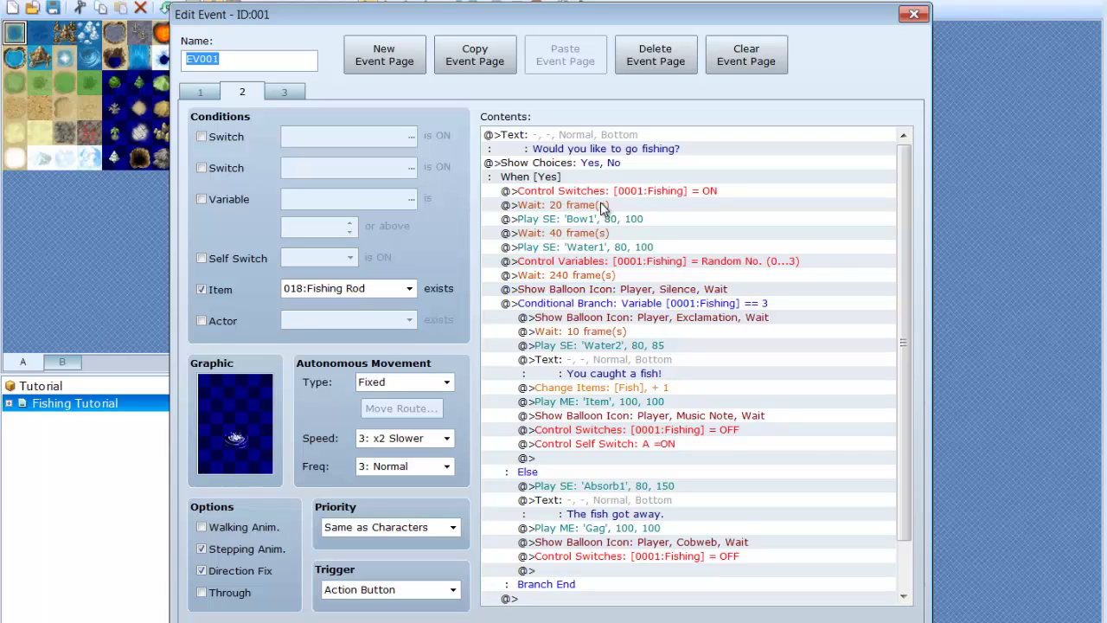
click(573, 264)
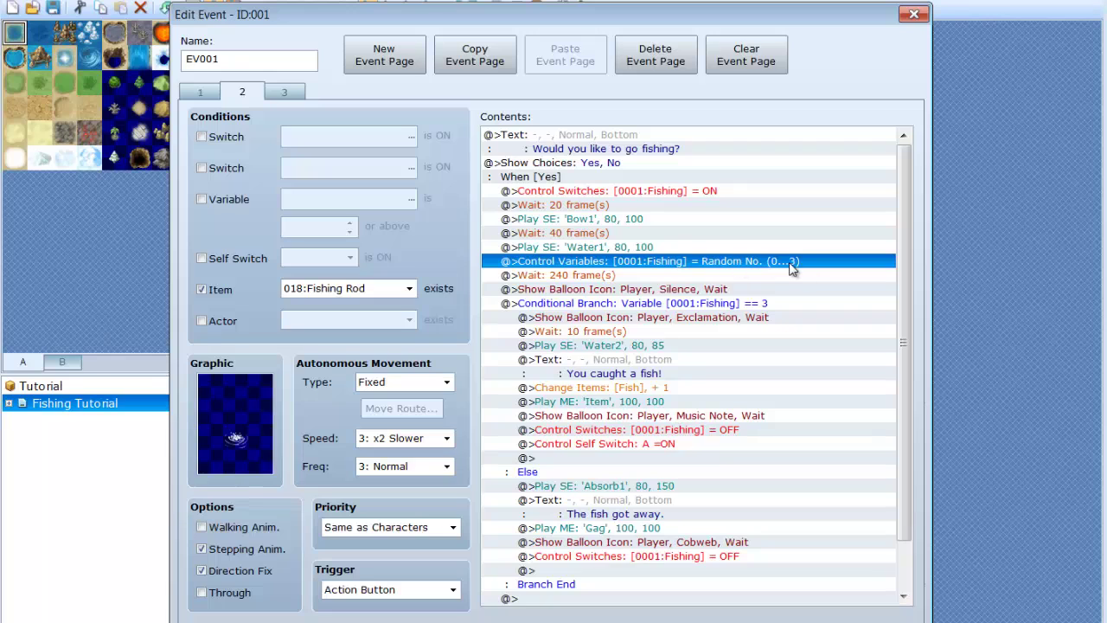
click(679, 308)
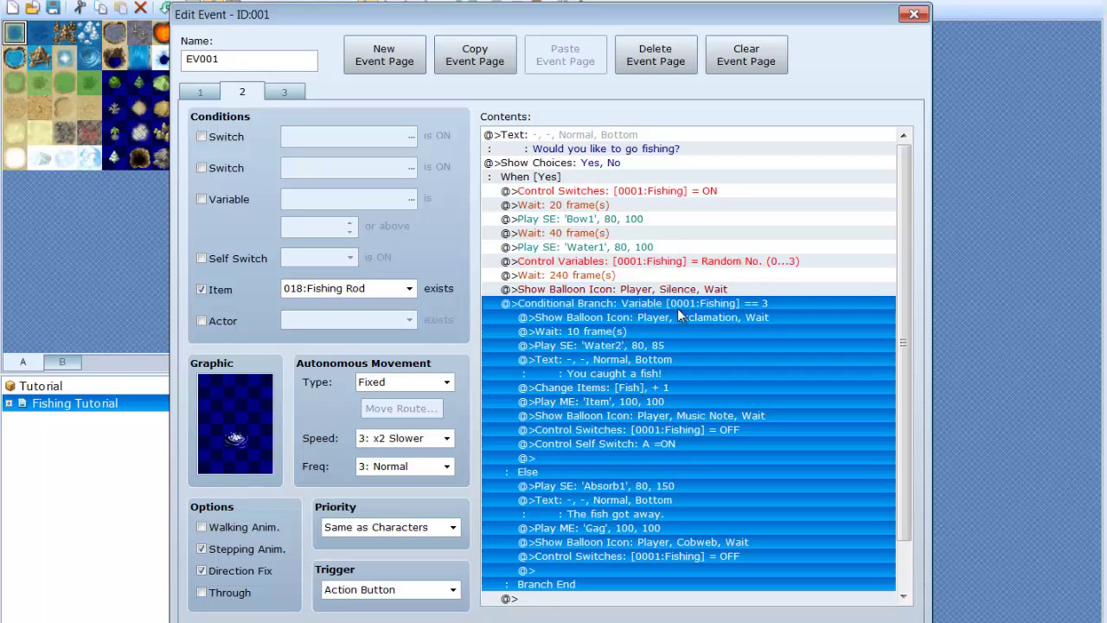
click(647, 486)
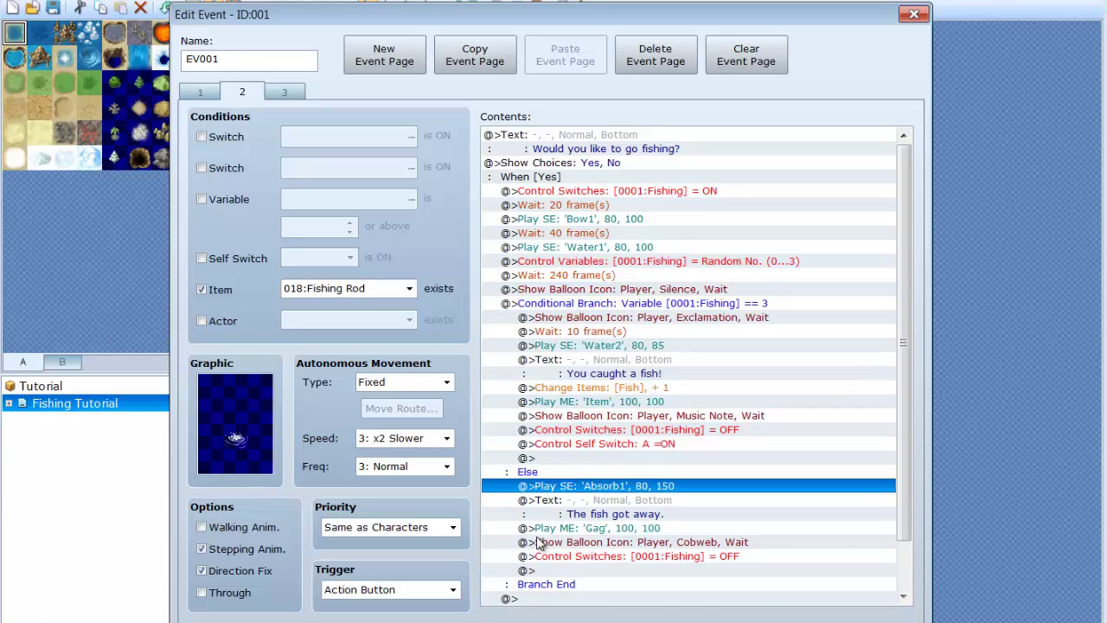
click(628, 512)
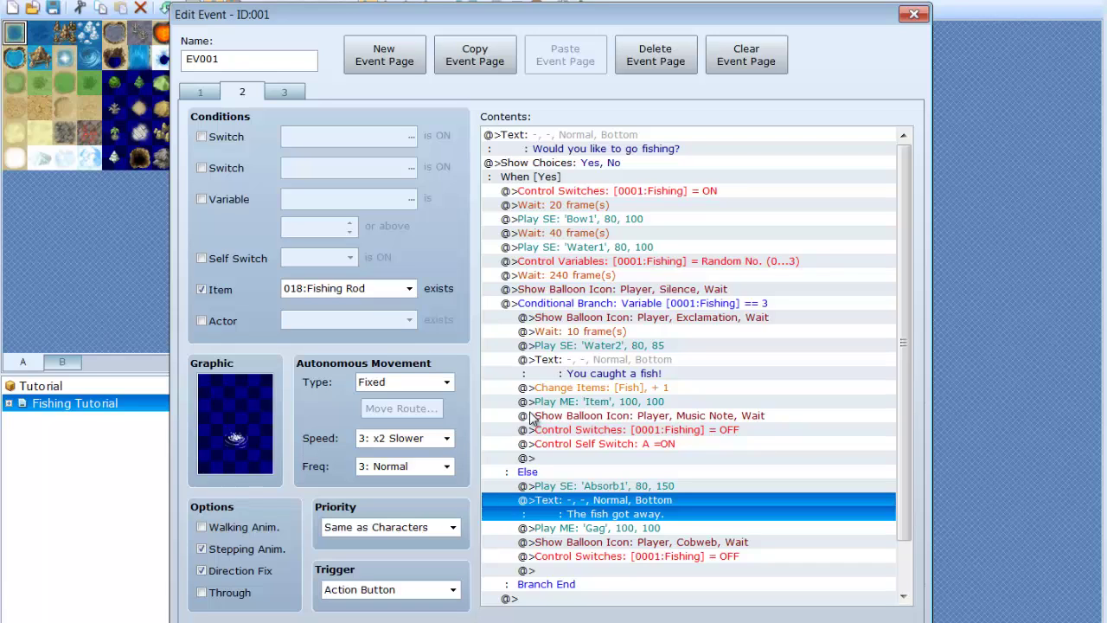
click(284, 91)
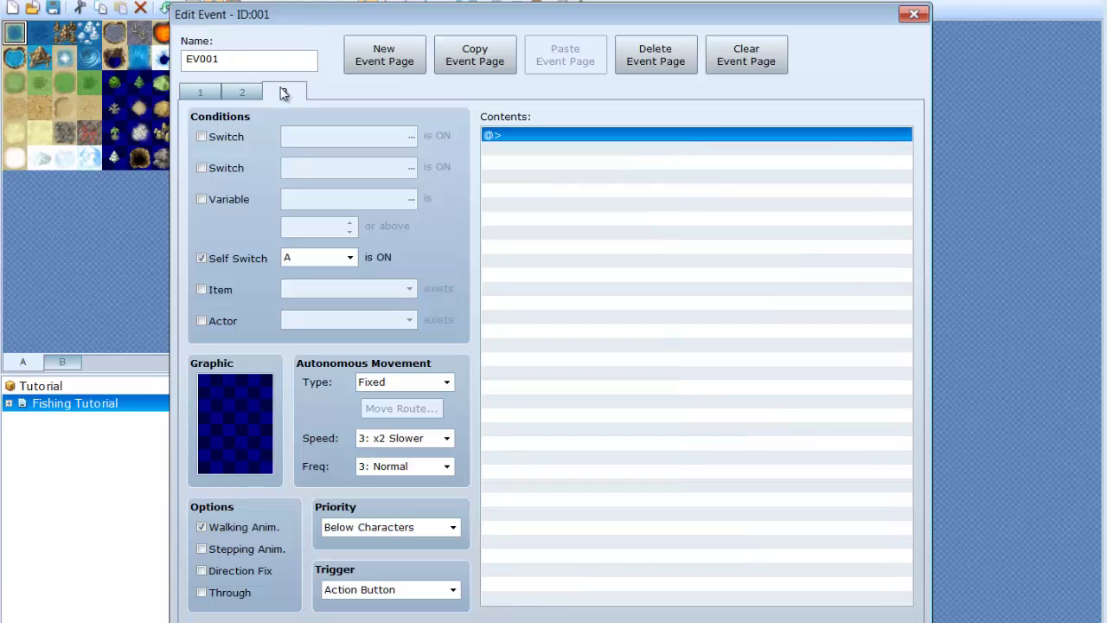
click(913, 14)
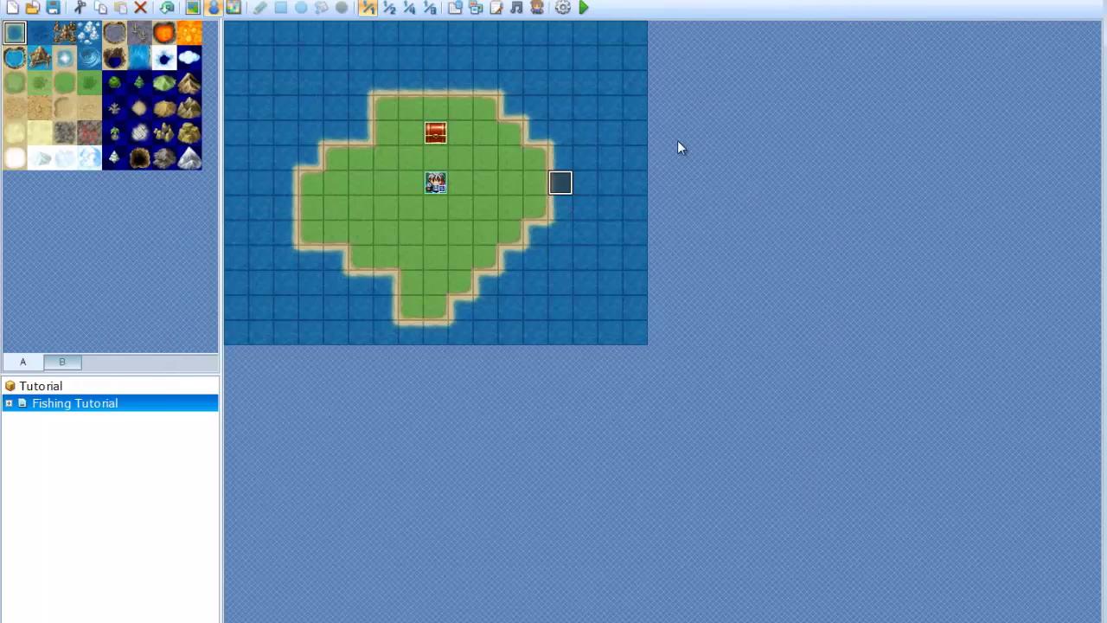
Create a new event on the empty water tile showing 'Would you like to go fishing?'
right_click(571, 182)
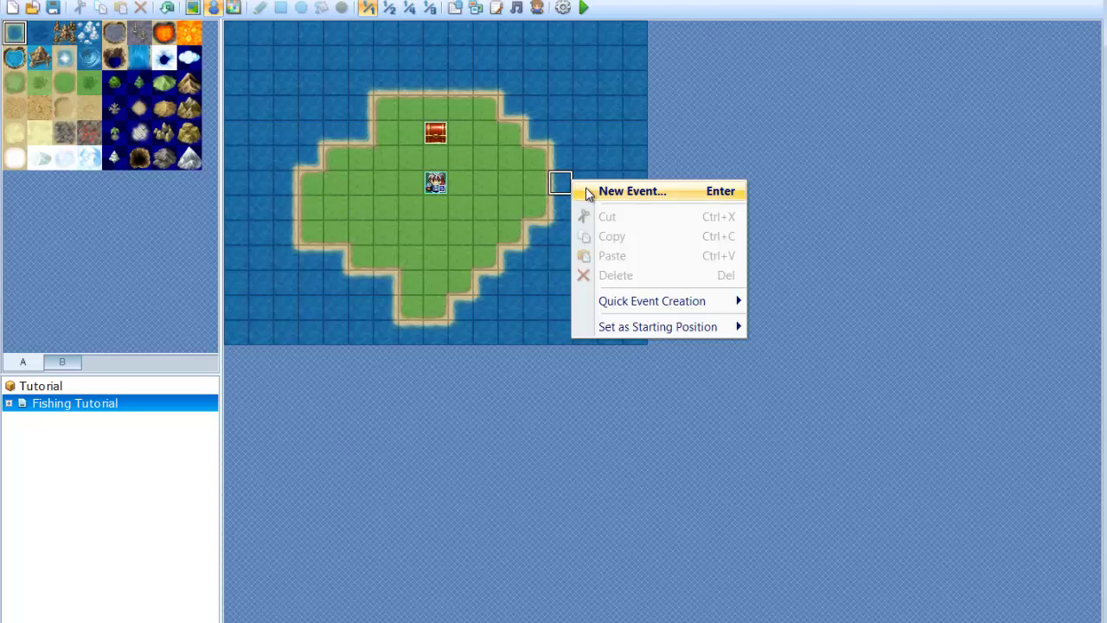
click(586, 190)
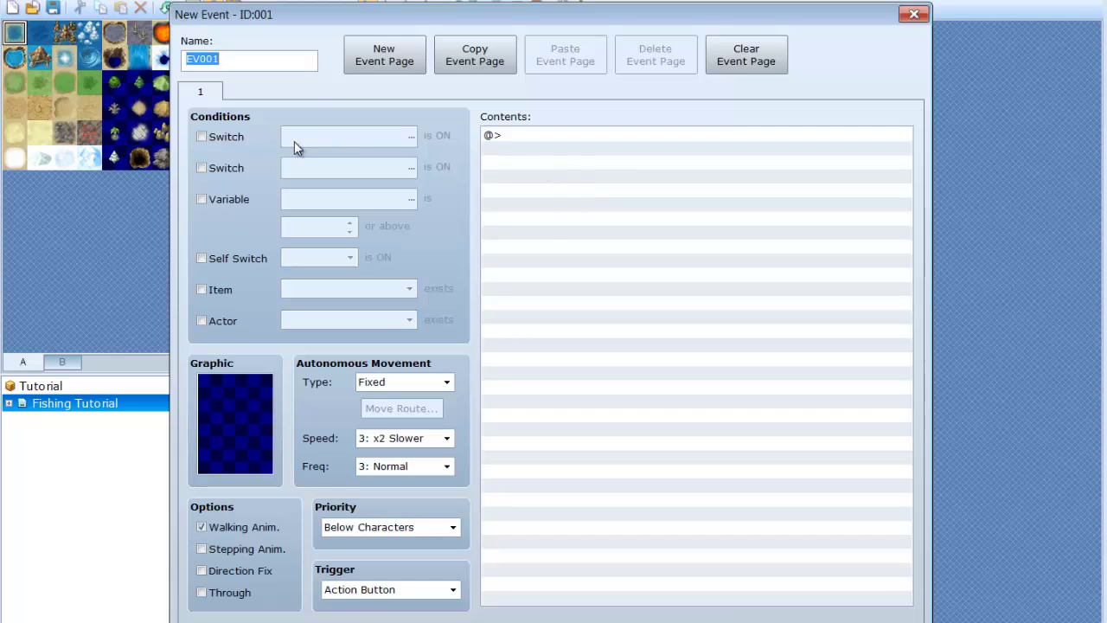
double_click(584, 136)
click(517, 130)
text(Would you like to go fi)
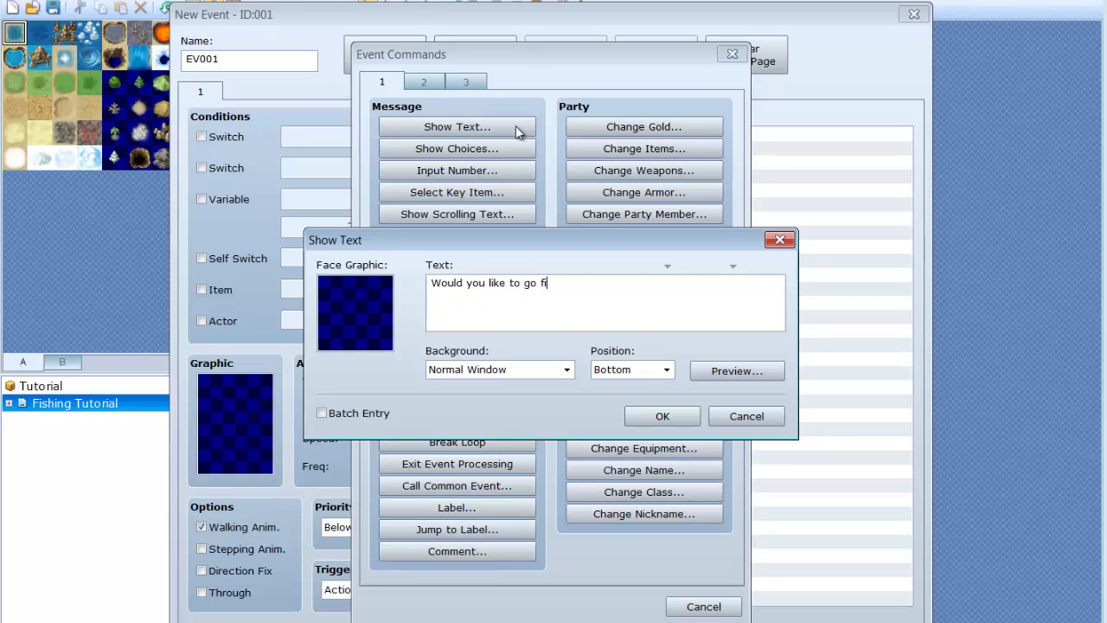
text(shing?)
click(663, 416)
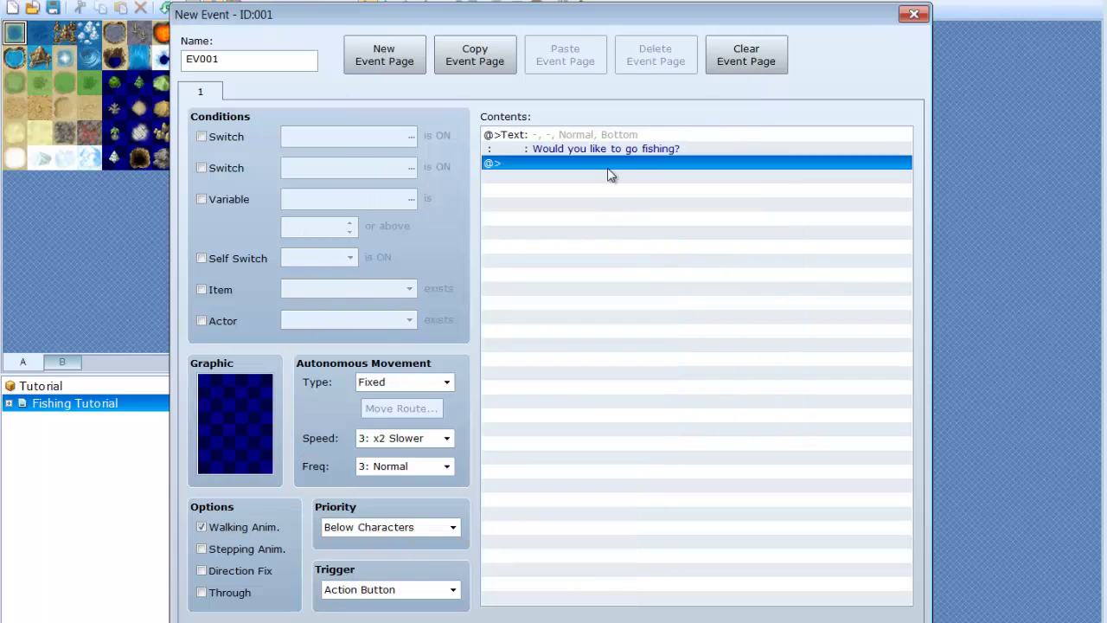
Add Yes/No choices, with Yes turning switch 0001:Fishing ON
double_click(608, 163)
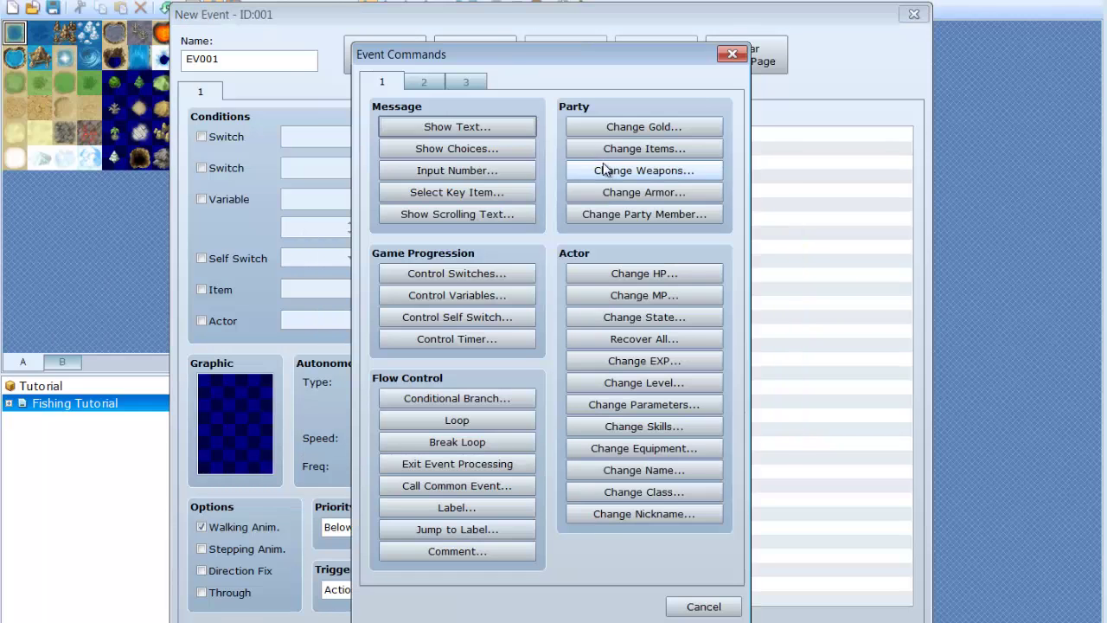
click(426, 148)
click(559, 439)
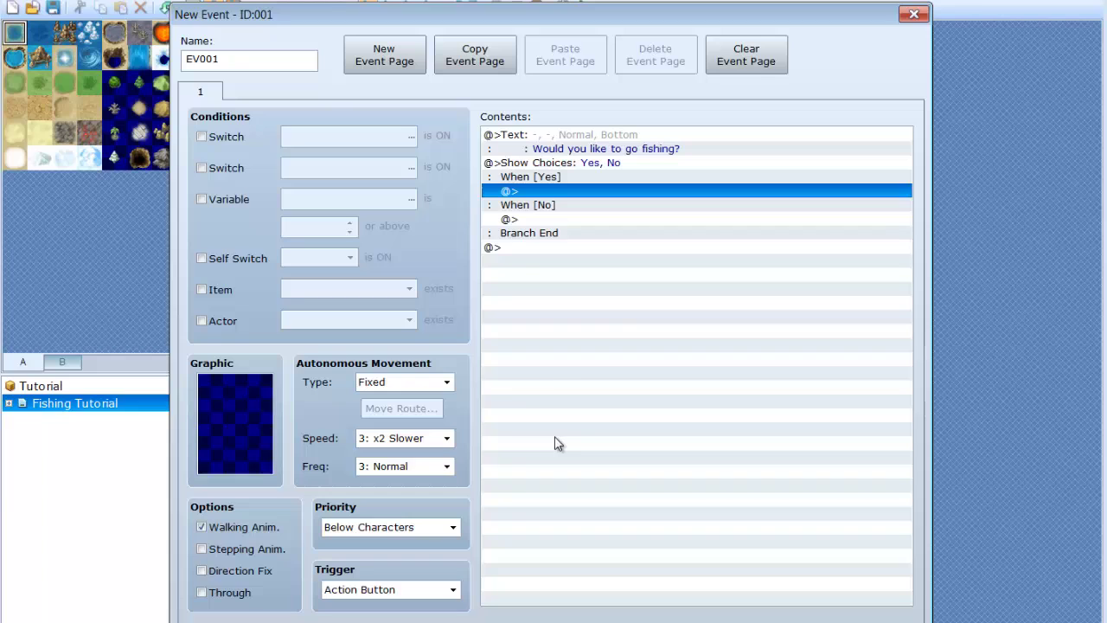
double_click(583, 191)
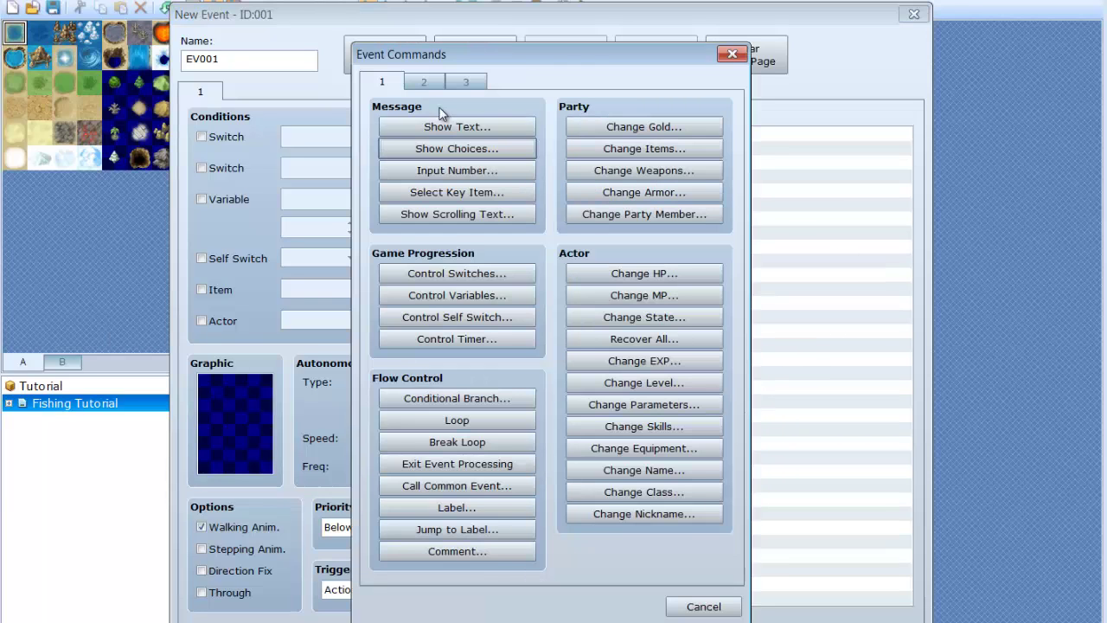
click(508, 278)
click(631, 288)
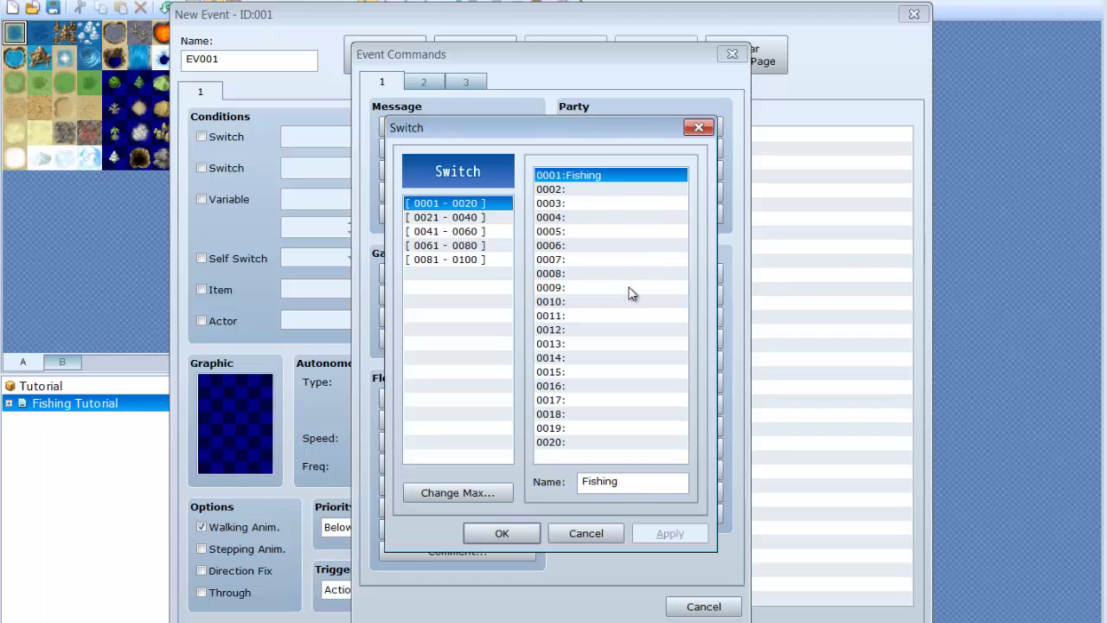
click(494, 532)
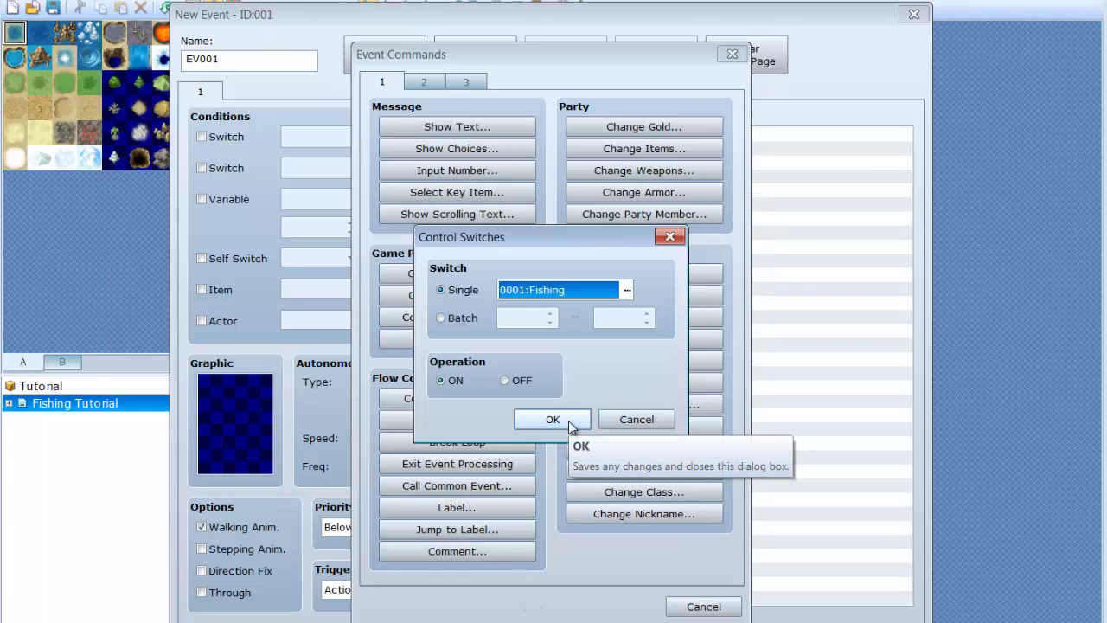
click(568, 422)
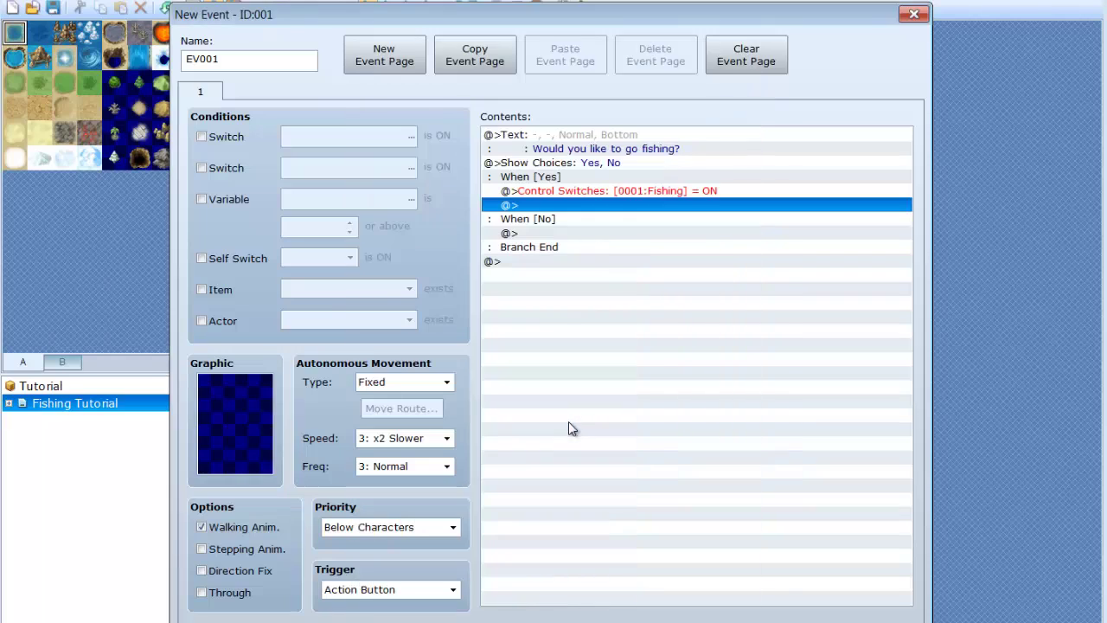
Add a 20-frame Wait under the Yes branch
double_click(663, 210)
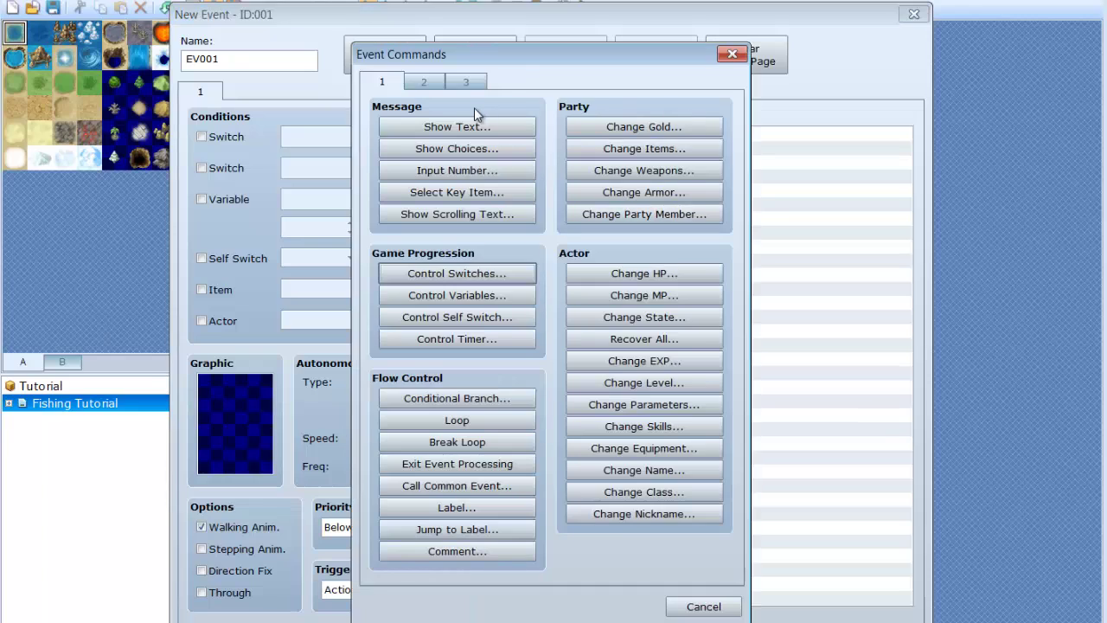
click(423, 82)
click(640, 128)
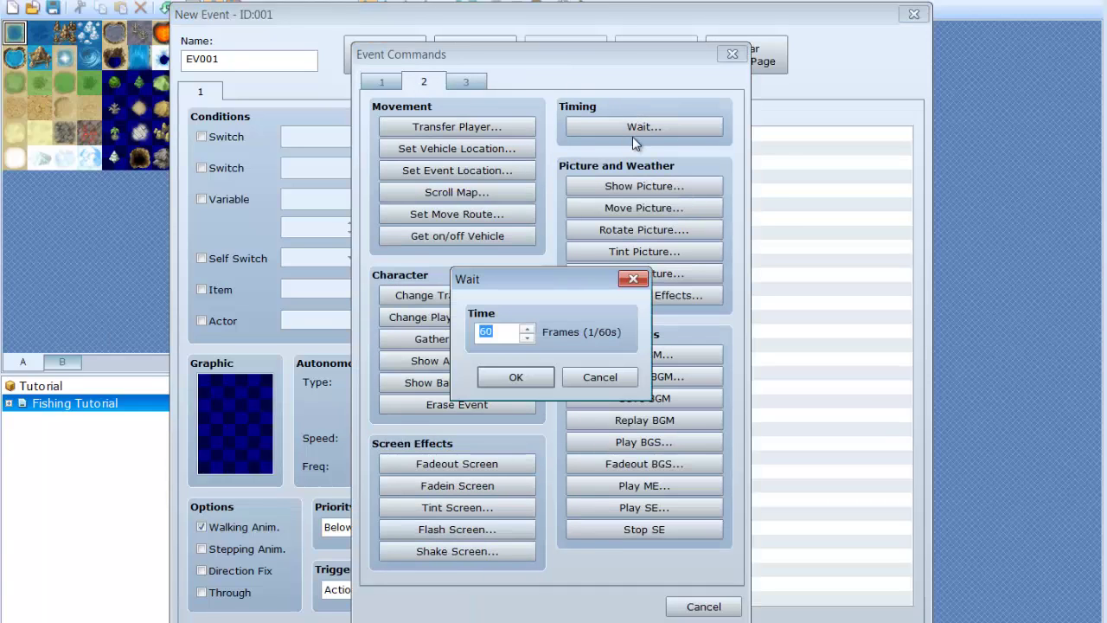
text(20)
click(516, 377)
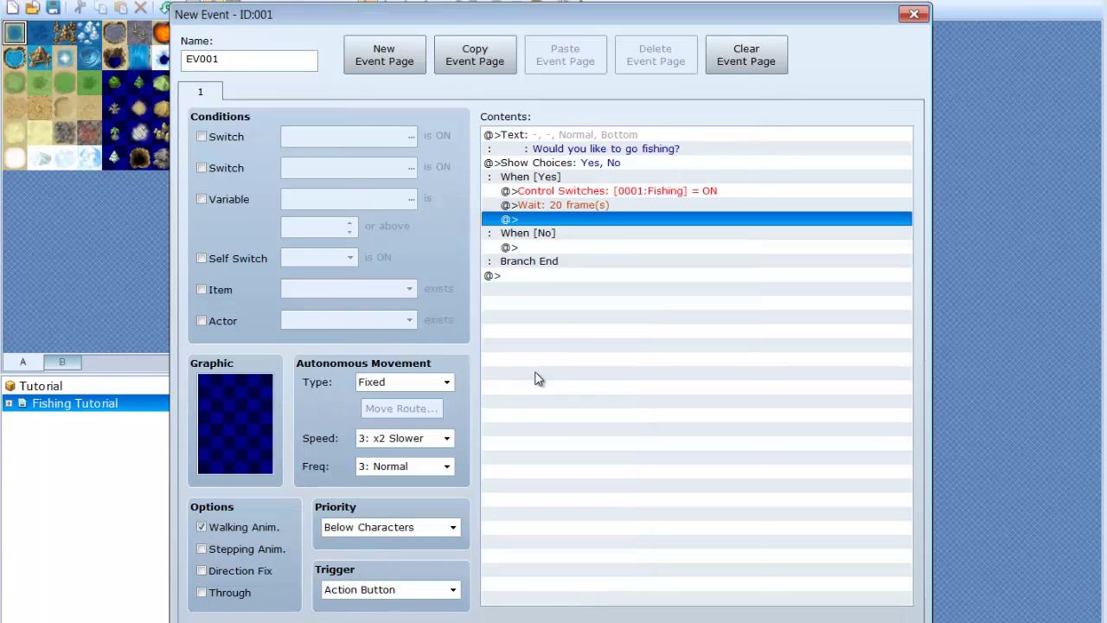
Play sound effect Bow1 at 150% pitch after the wait
double_click(619, 217)
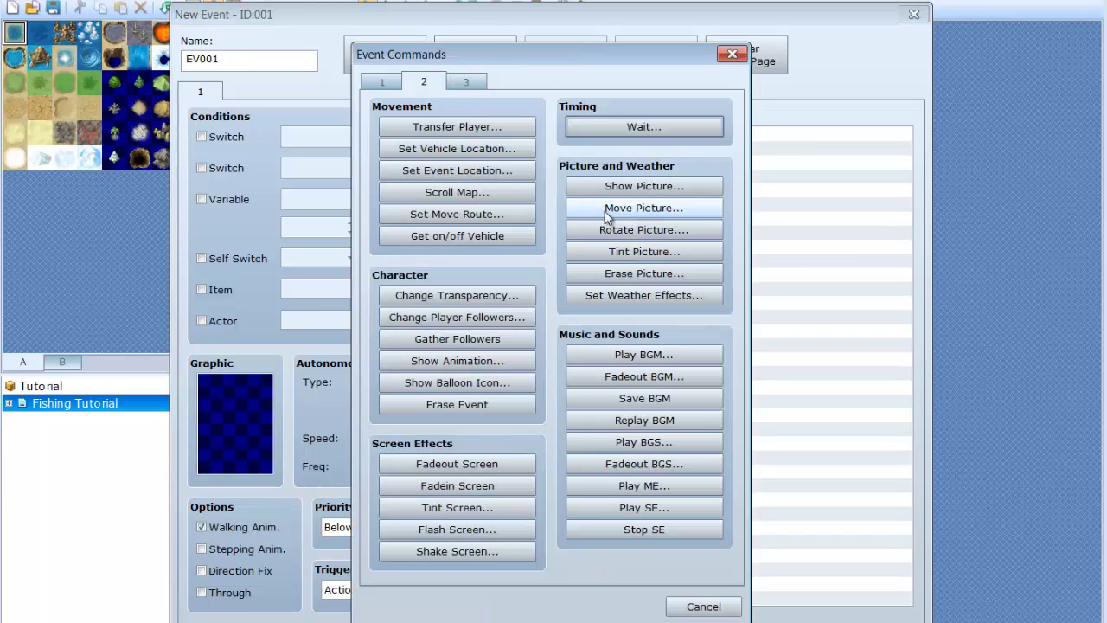
click(692, 509)
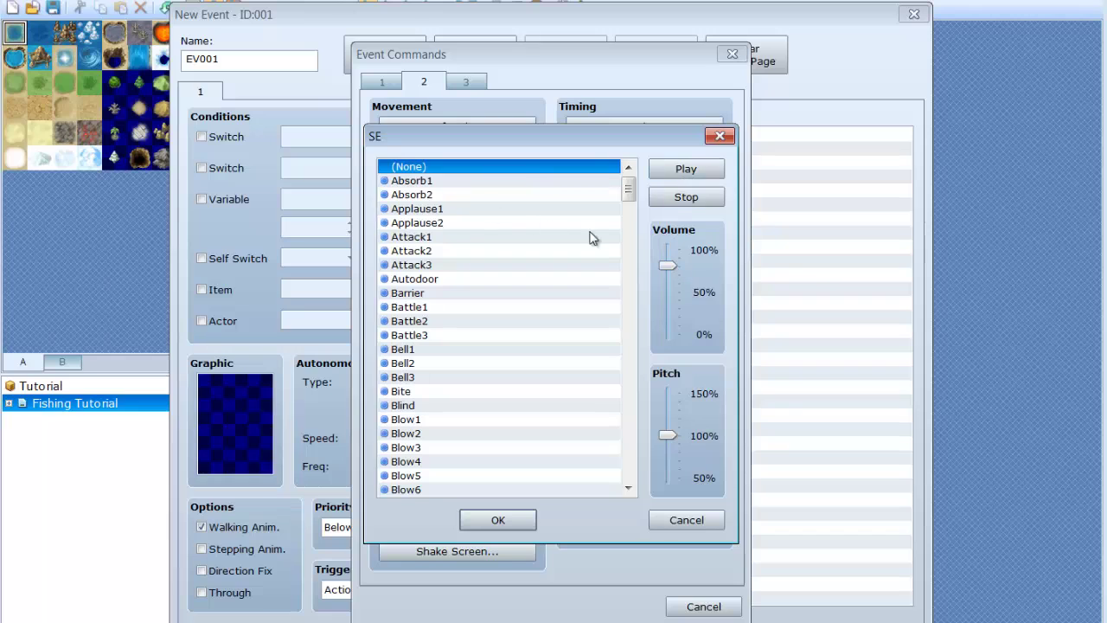
scroll(445, 358, down, 3)
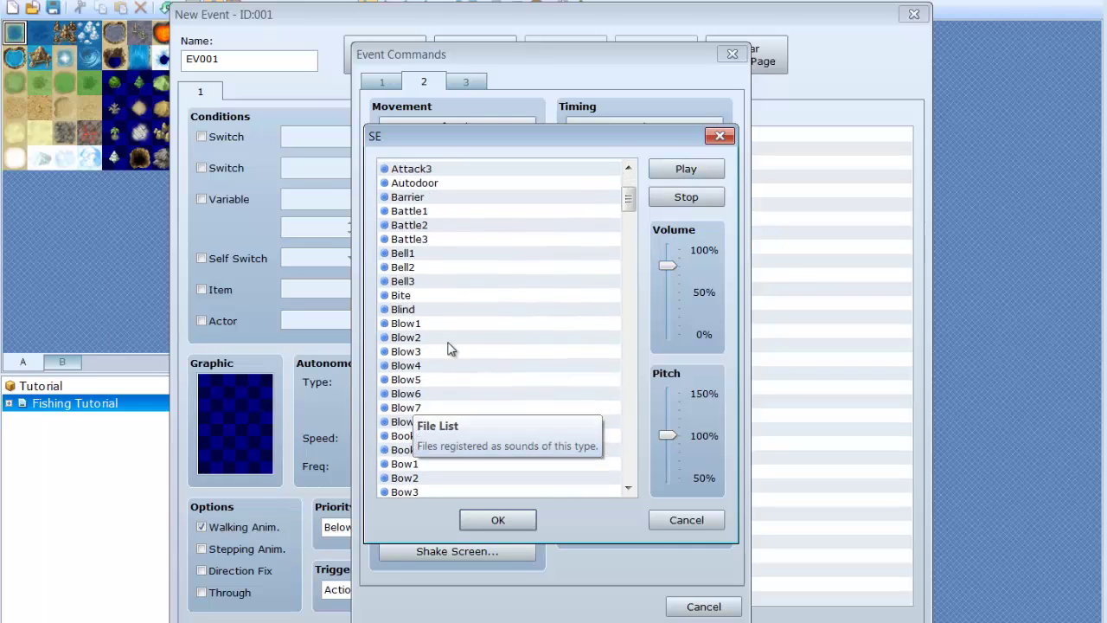
scroll(504, 348, down, 4)
click(404, 309)
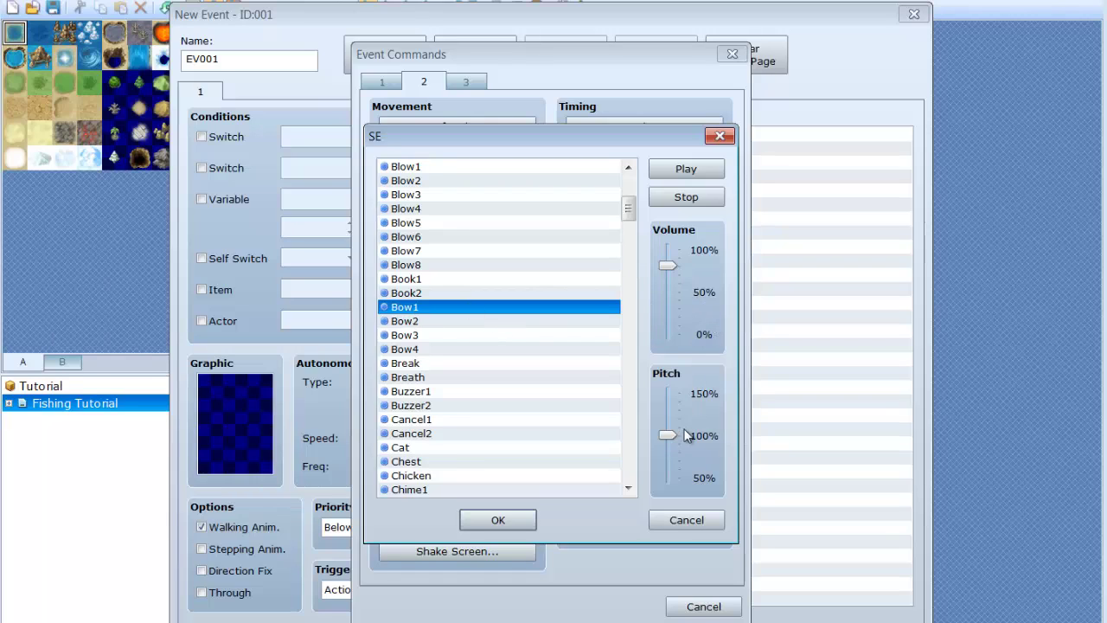
drag(670, 434, 664, 391)
click(435, 310)
click(425, 307)
click(487, 516)
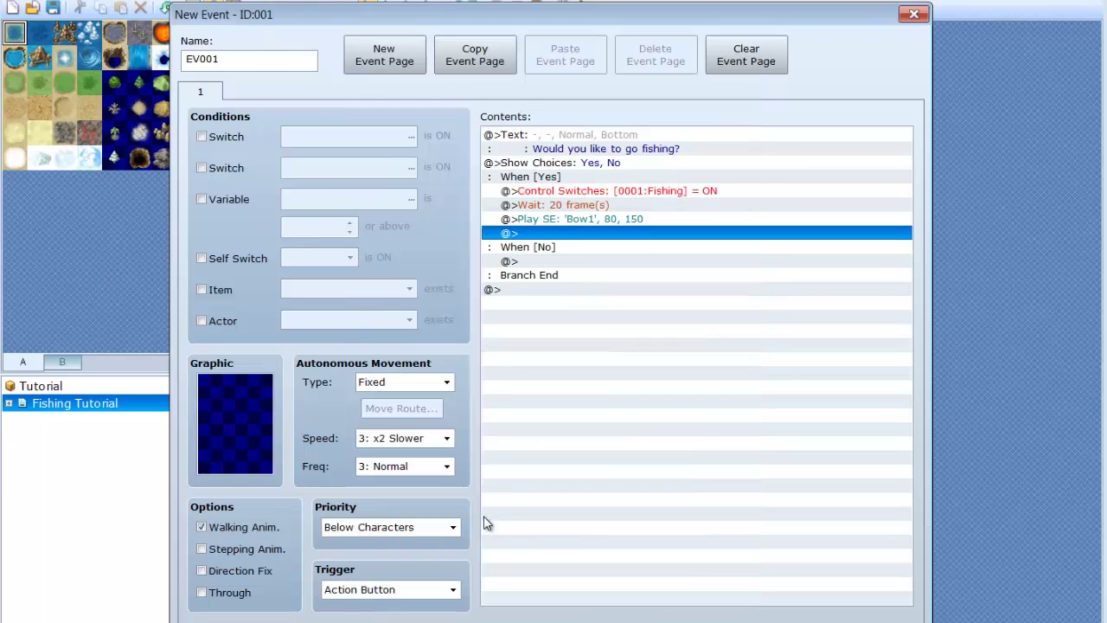
Add a 40-frame Wait after the Bow1 sound
double_click(581, 235)
click(631, 123)
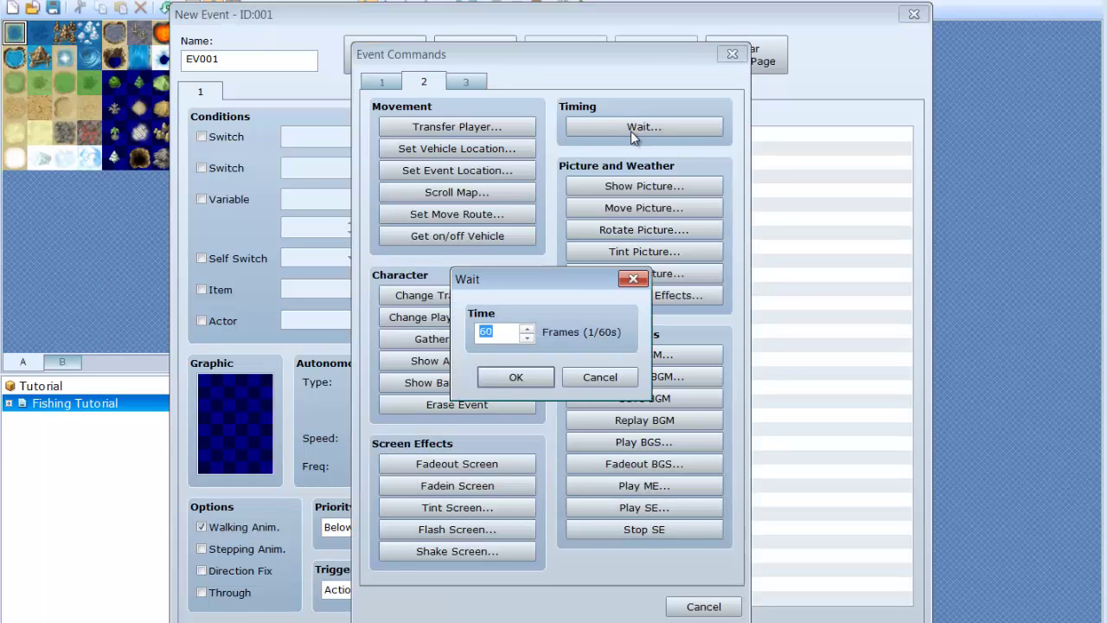
text(4)
click(501, 379)
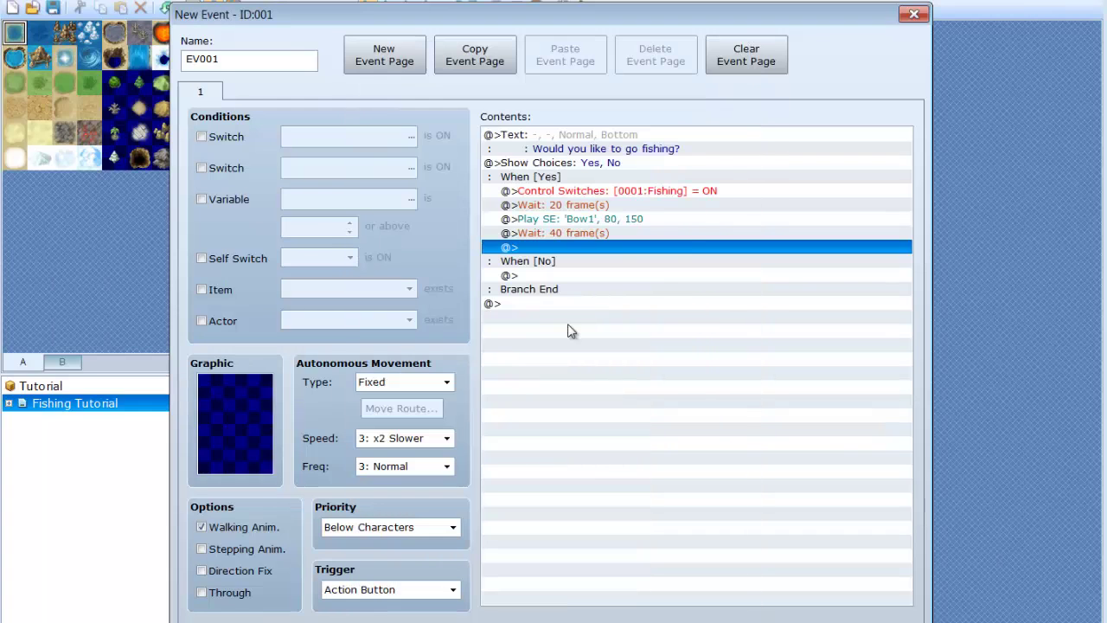
Play sound effect Water1 at volume 80 and pitch 120
double_click(619, 248)
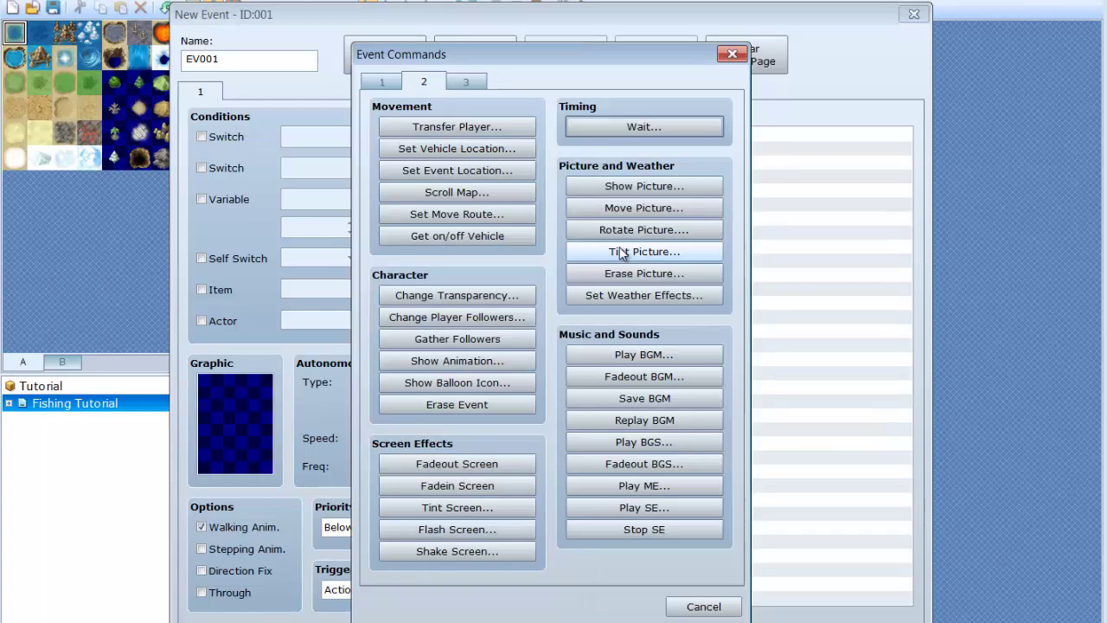
click(625, 507)
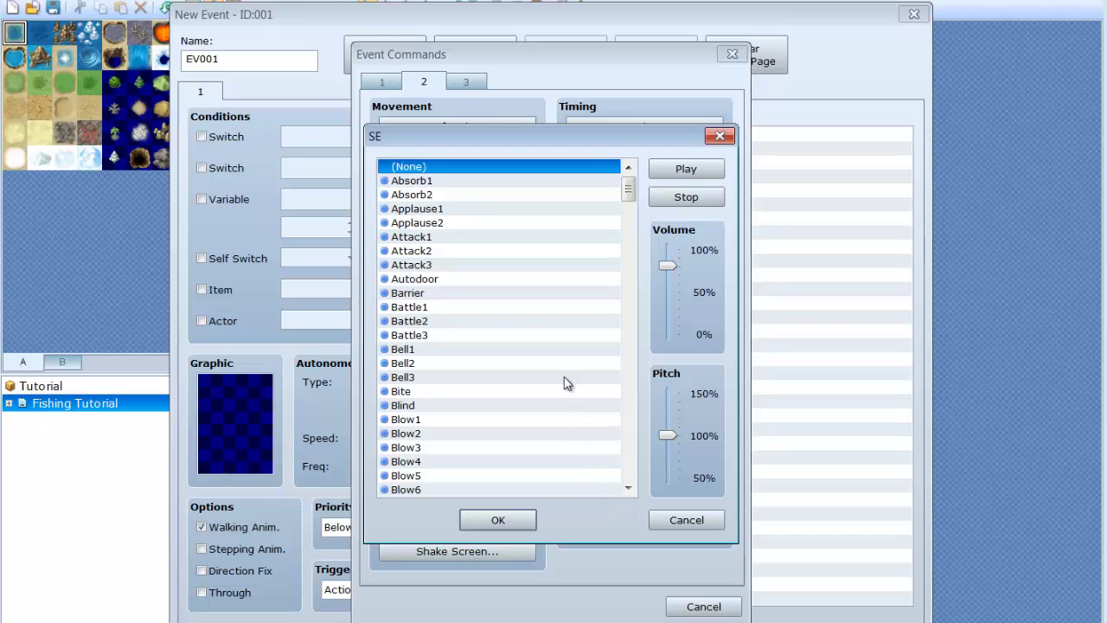
scroll(493, 286, down, 1)
scroll(494, 278, down, 20)
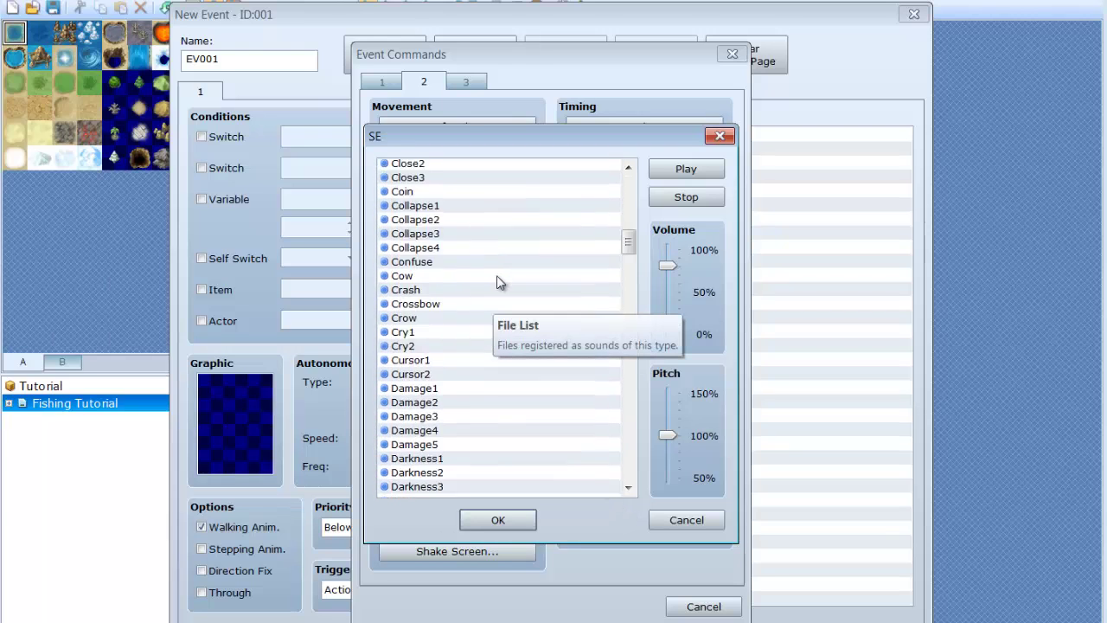
scroll(499, 277, down, 20)
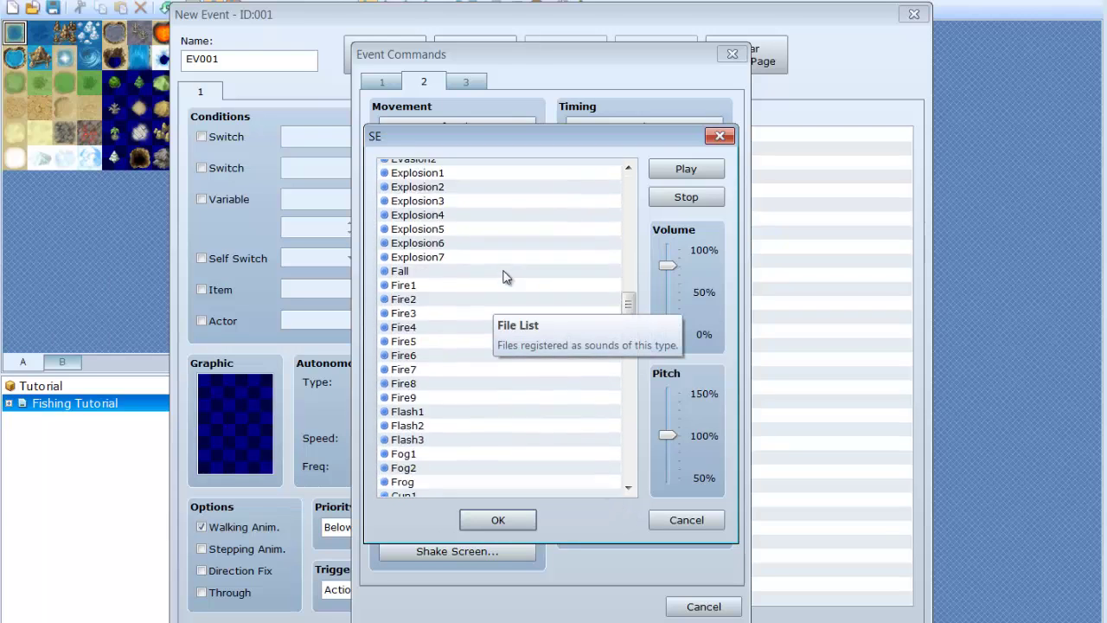
scroll(507, 275, down, 16)
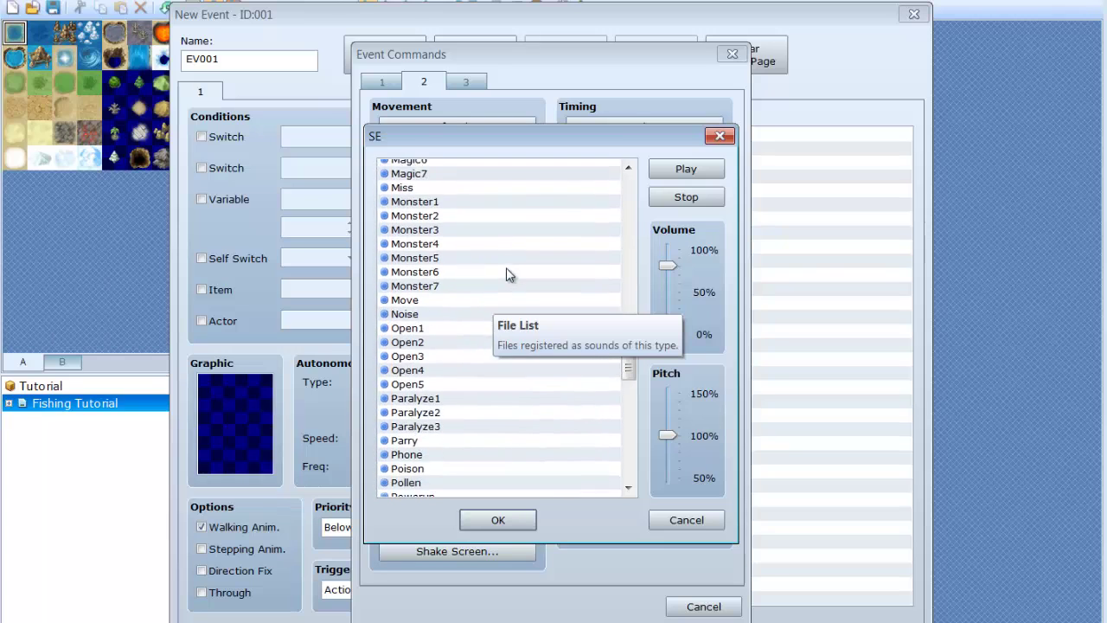
scroll(510, 273, down, 18)
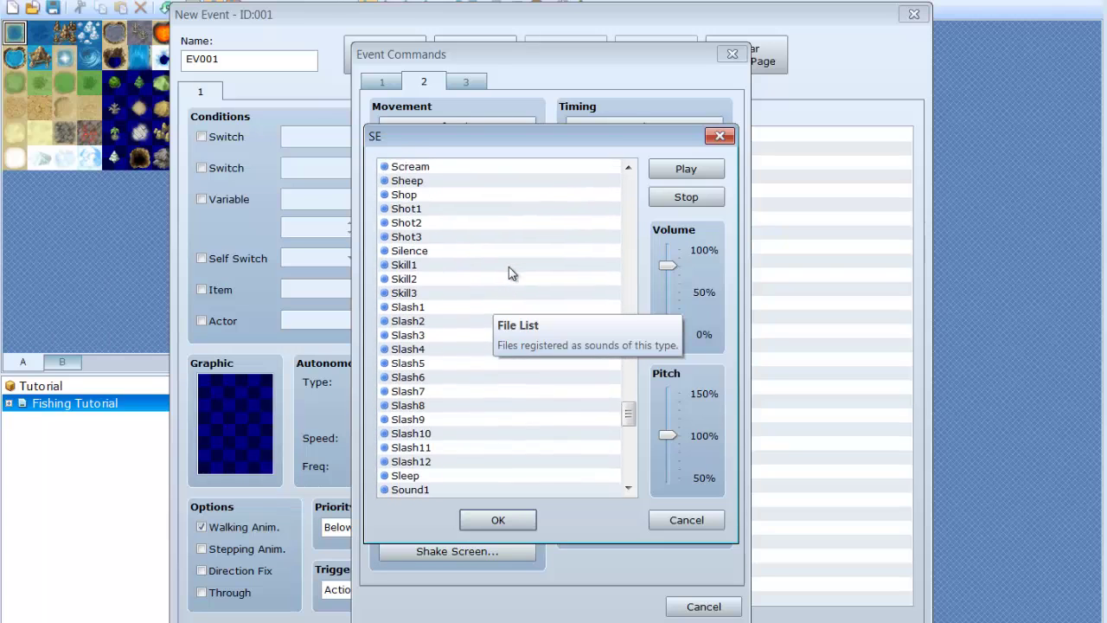
scroll(511, 272, down, 3)
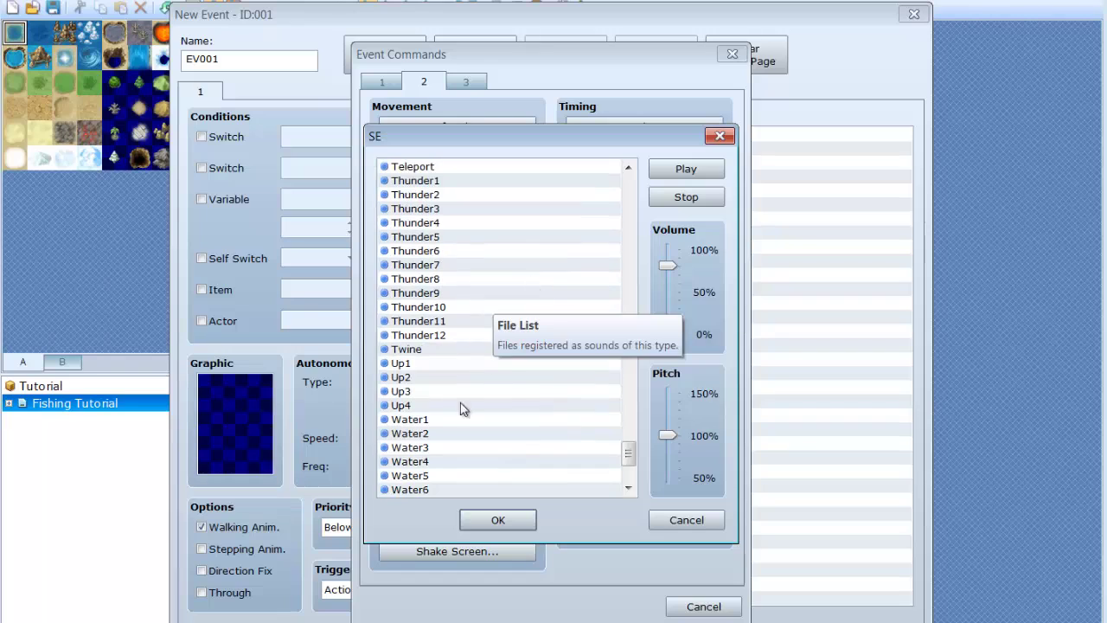
click(419, 421)
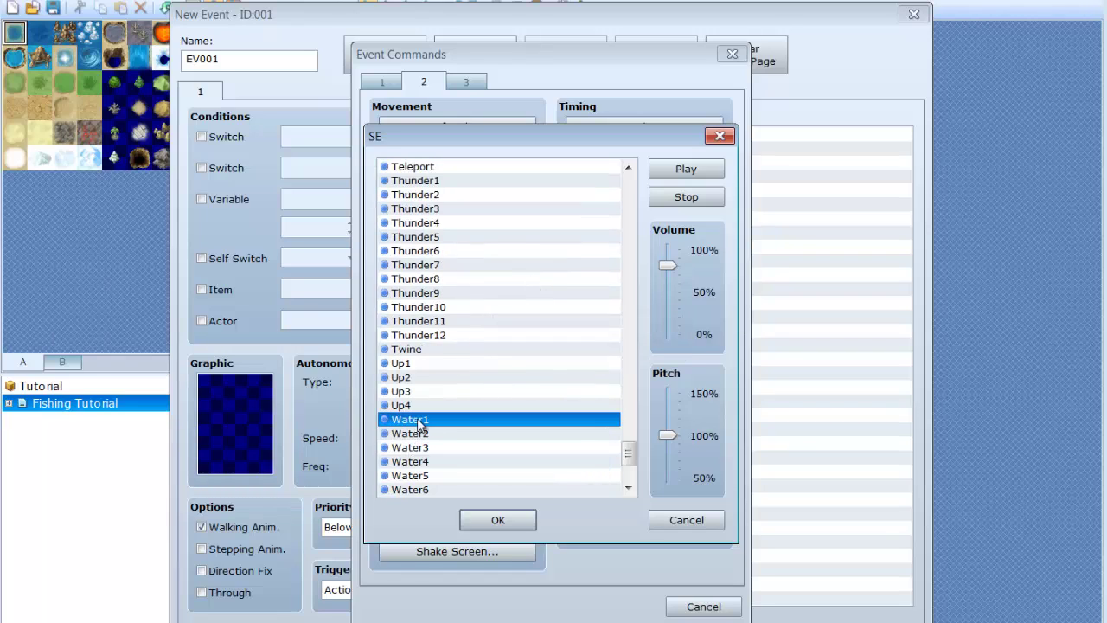
drag(668, 435, 668, 417)
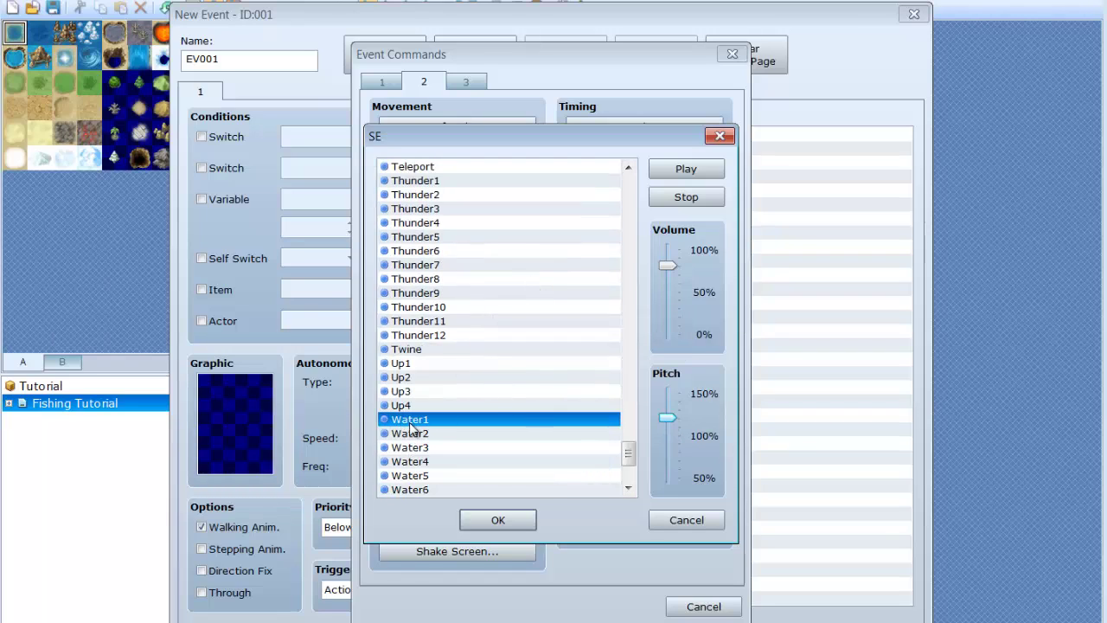
click(499, 520)
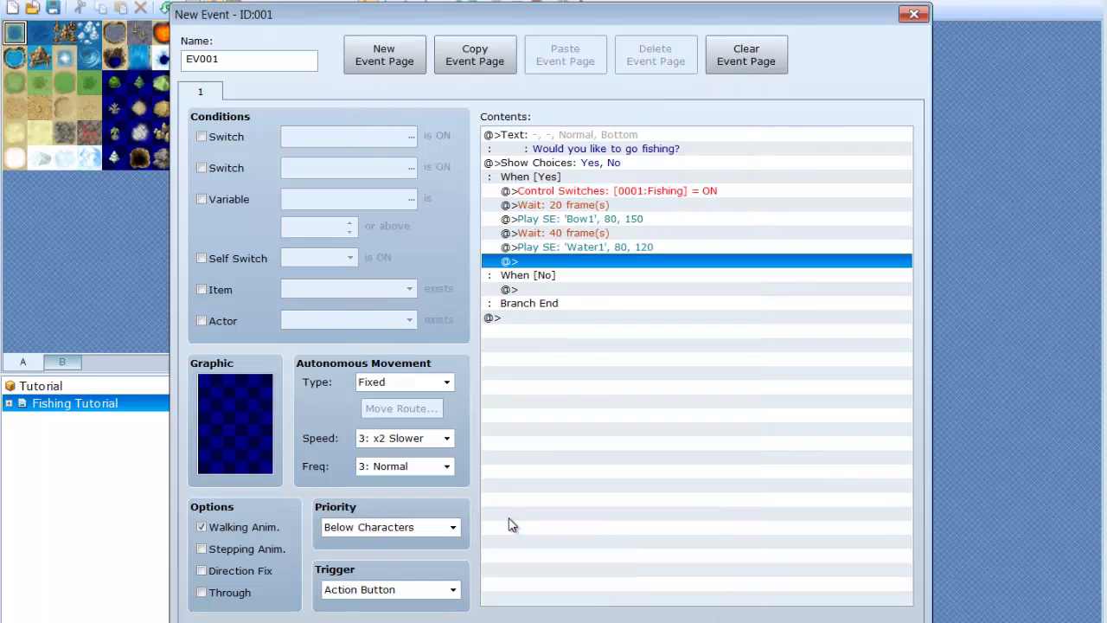
Add Control Variables setting 0001:Fishing to Random 1 ~ 3
double_click(627, 270)
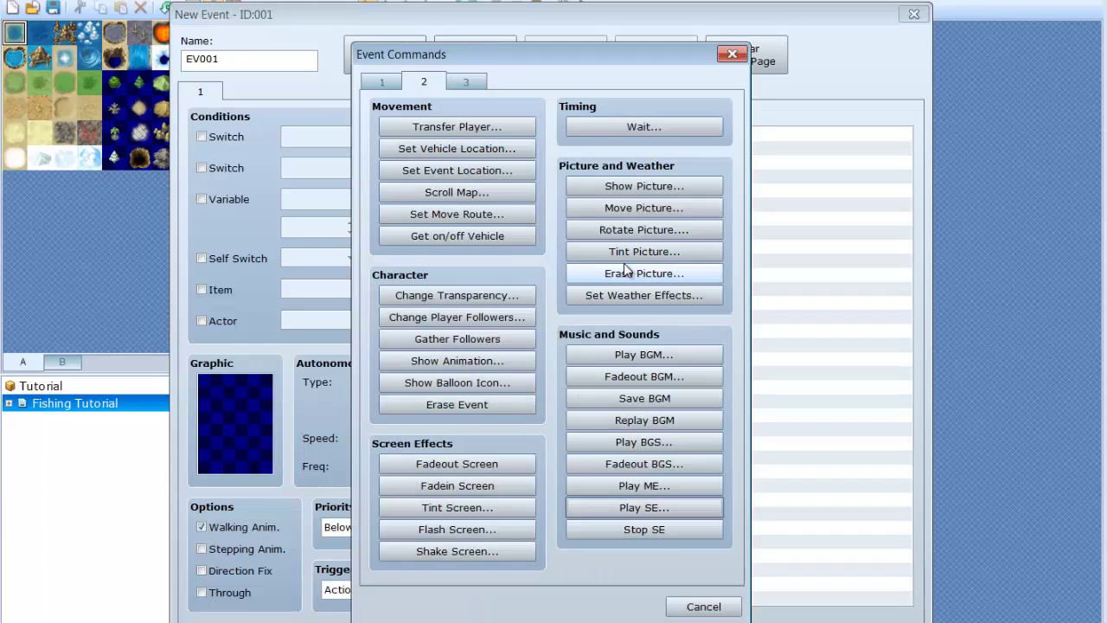
click(401, 81)
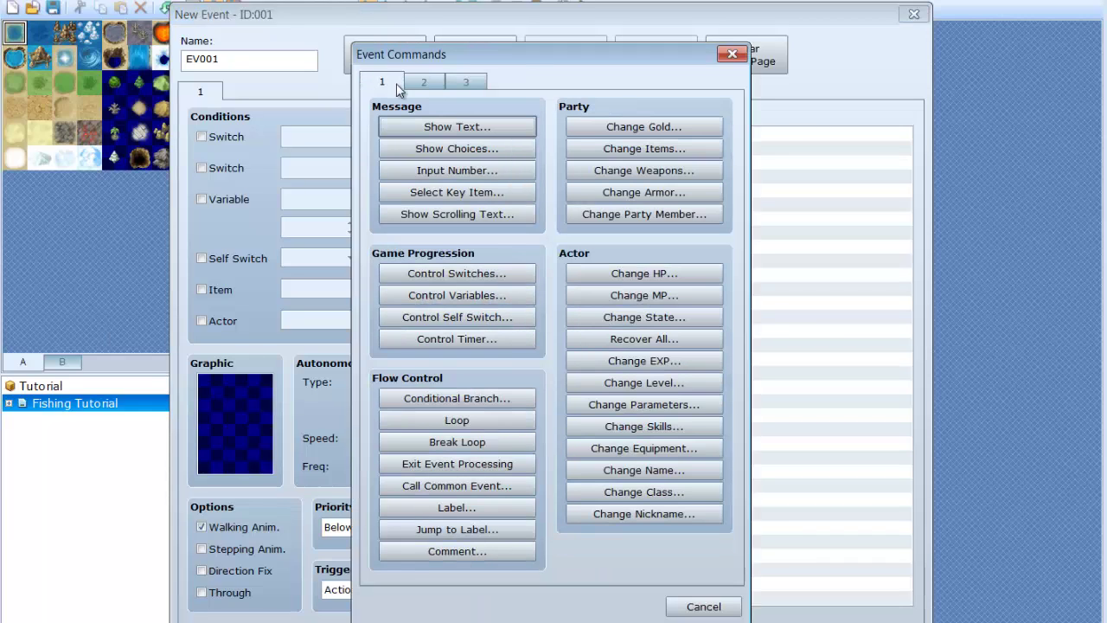
click(502, 293)
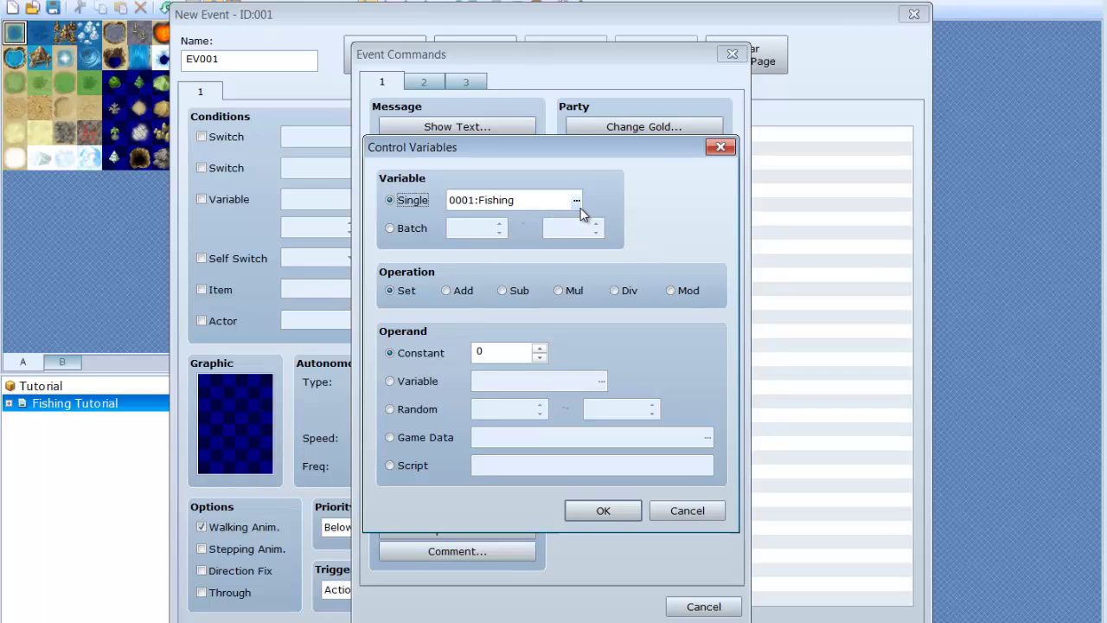
click(391, 409)
double_click(504, 408)
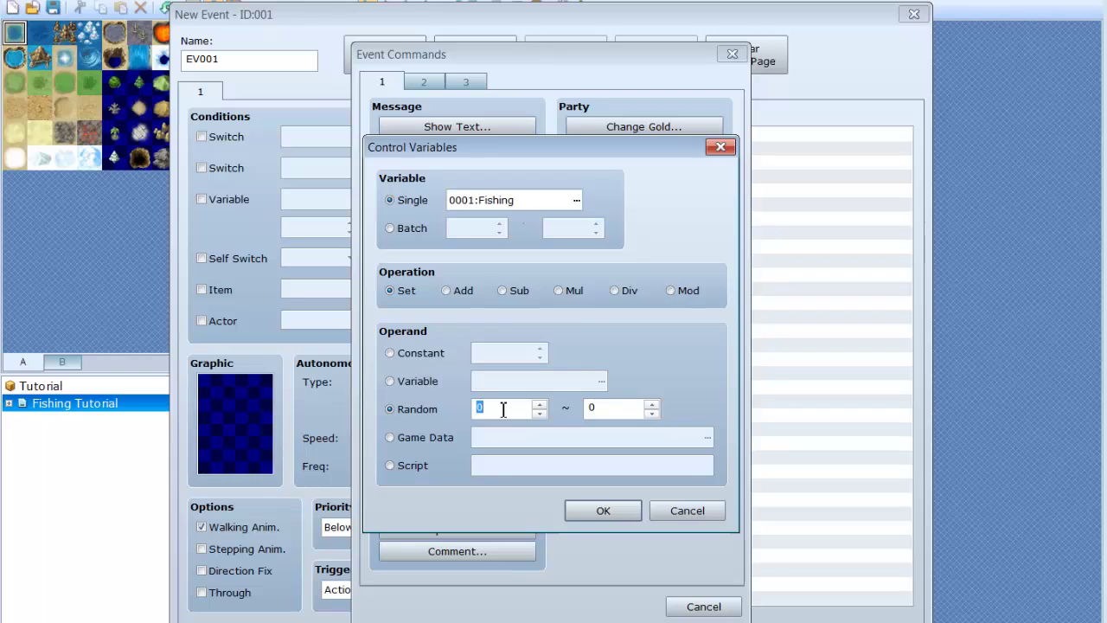
text(1)
double_click(606, 408)
text(3)
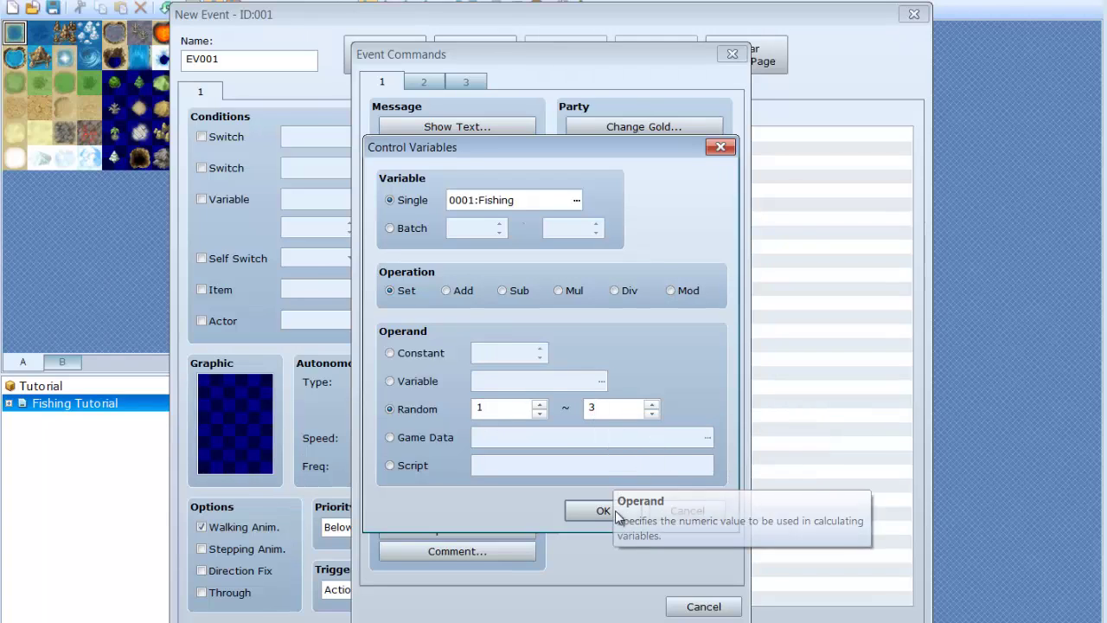
click(604, 511)
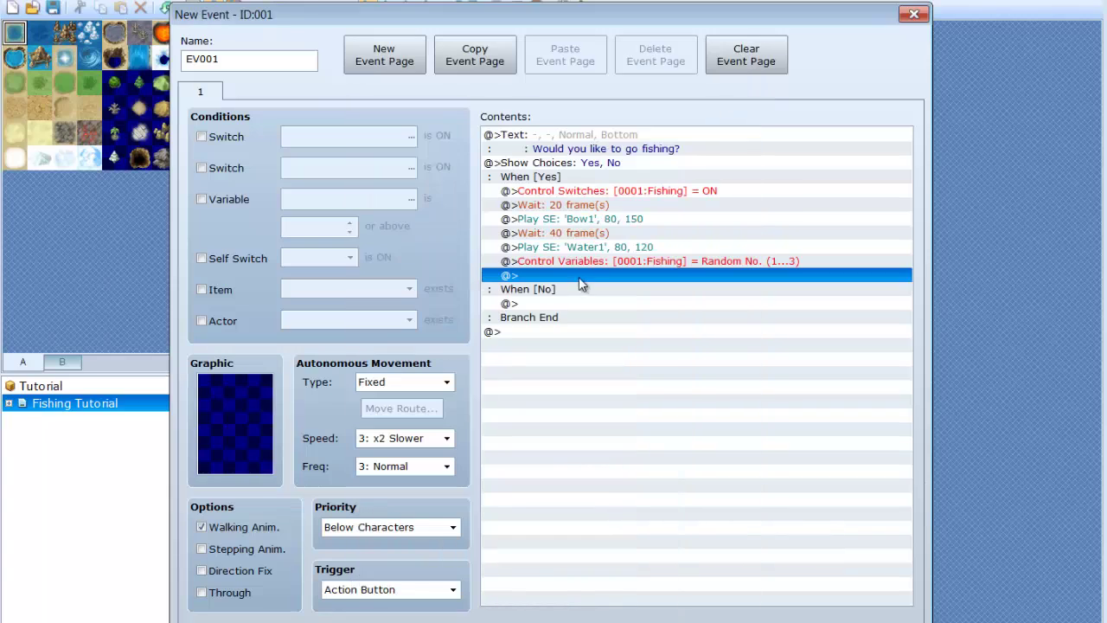
Add a 240-frame Wait to the Yes branch
double_click(585, 279)
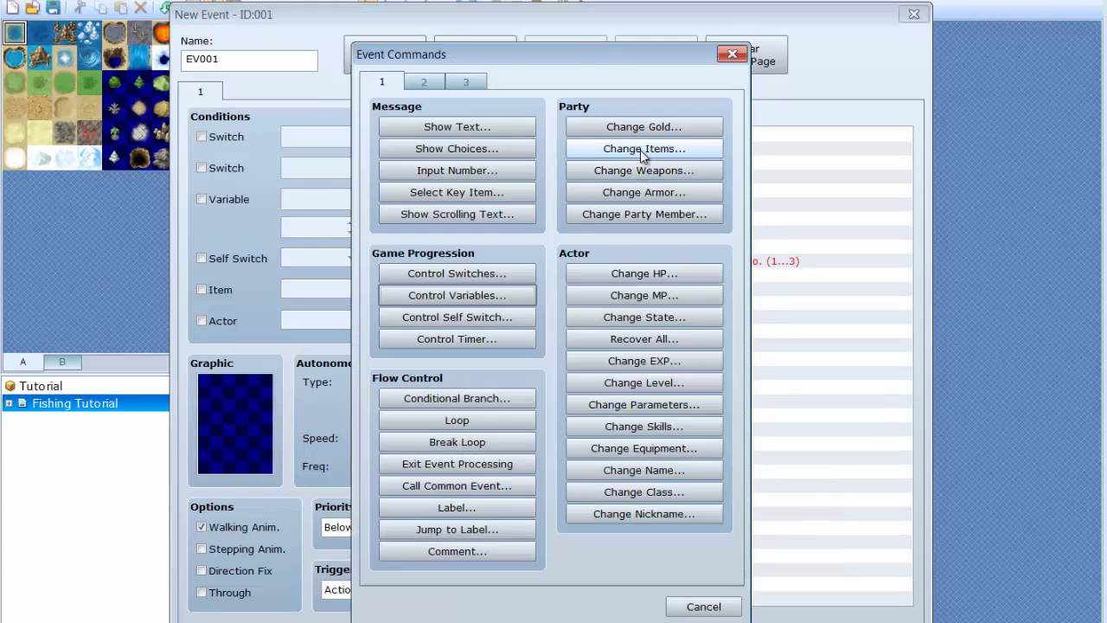
click(437, 82)
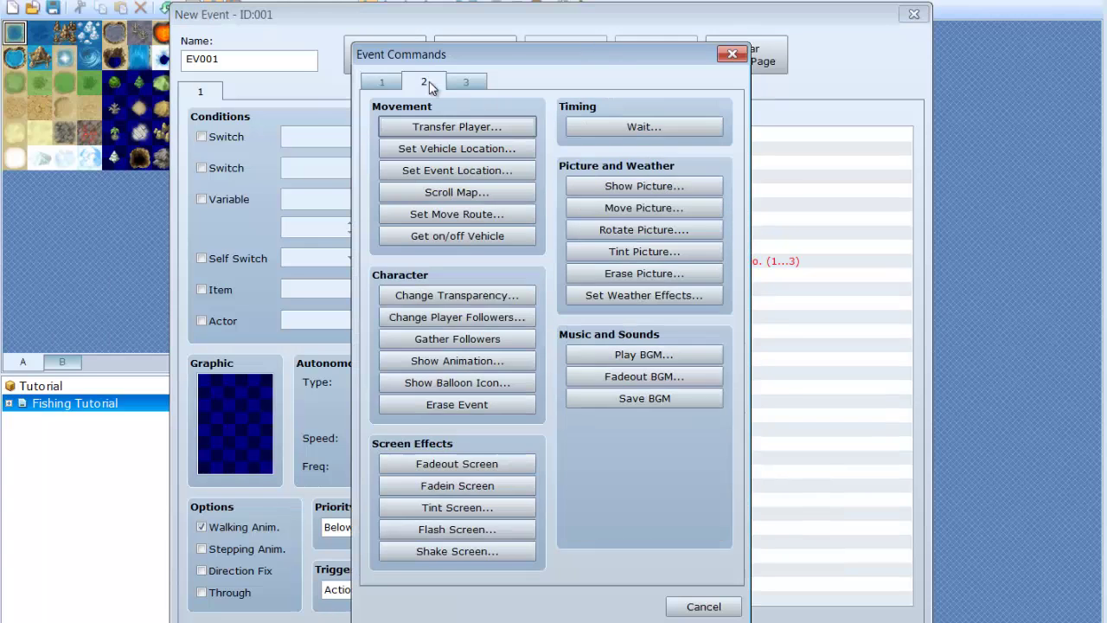
click(599, 126)
text(240)
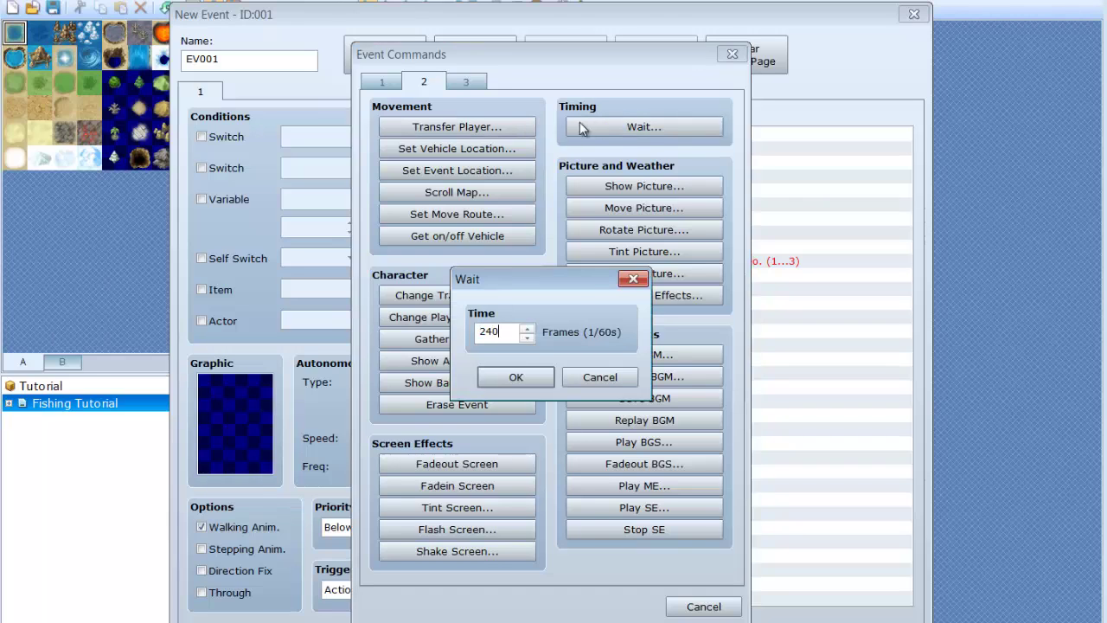
click(516, 377)
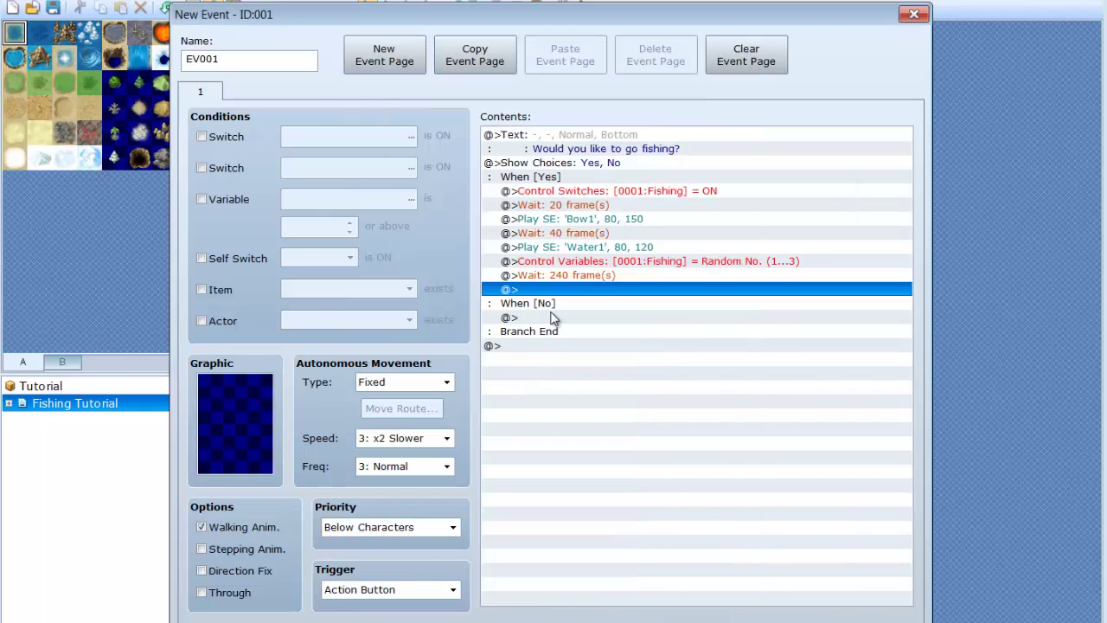
Show a Silence balloon over the Player with Wait for Completion checked
double_click(596, 292)
click(444, 383)
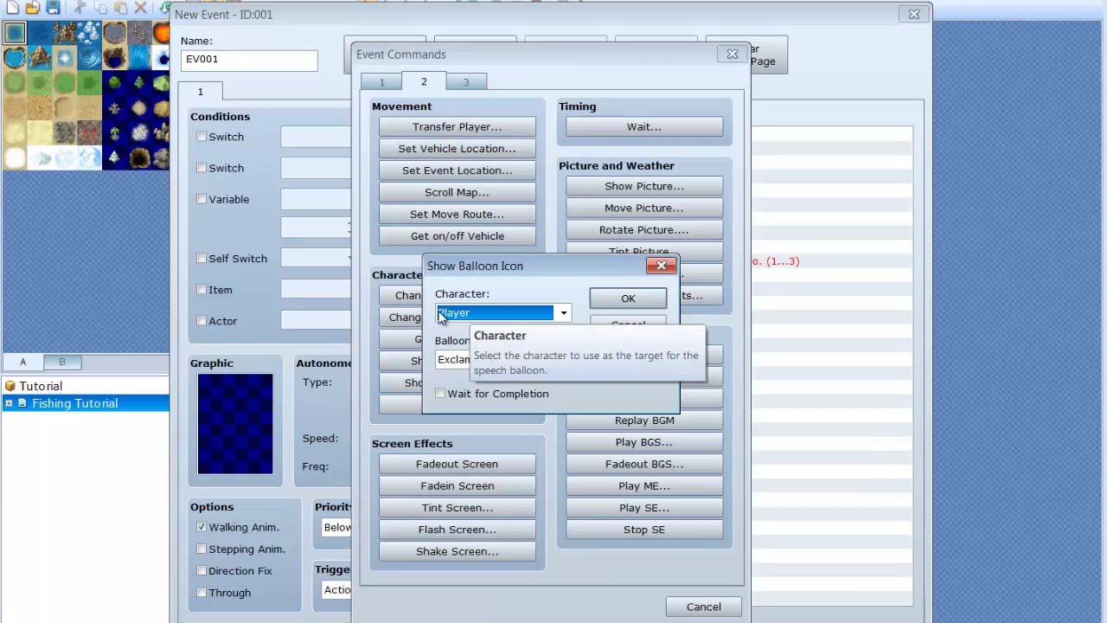
click(563, 359)
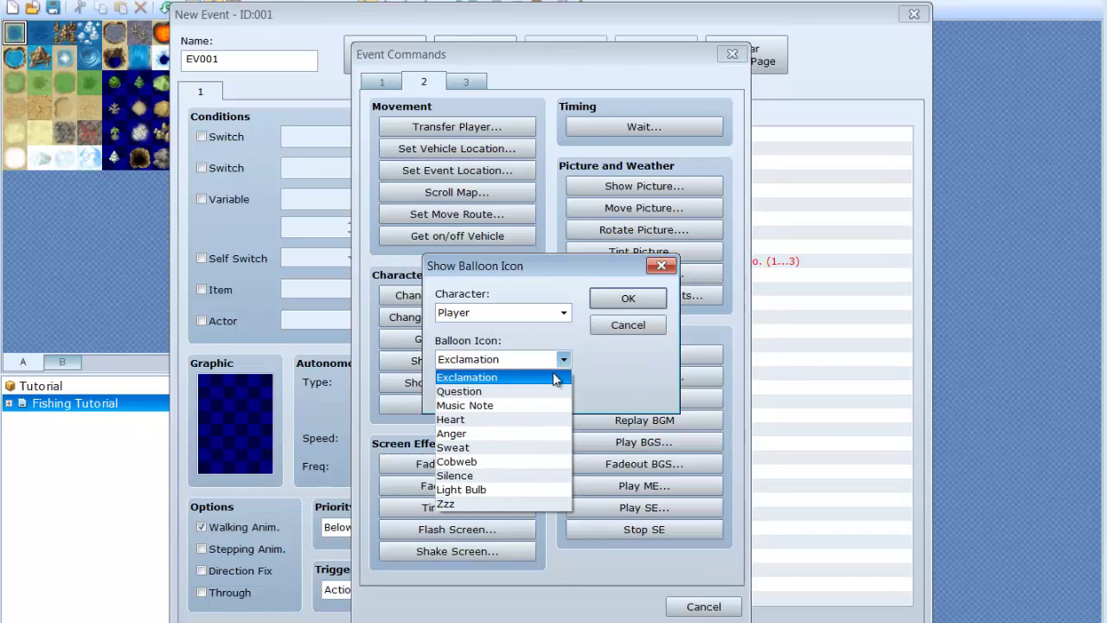
click(507, 475)
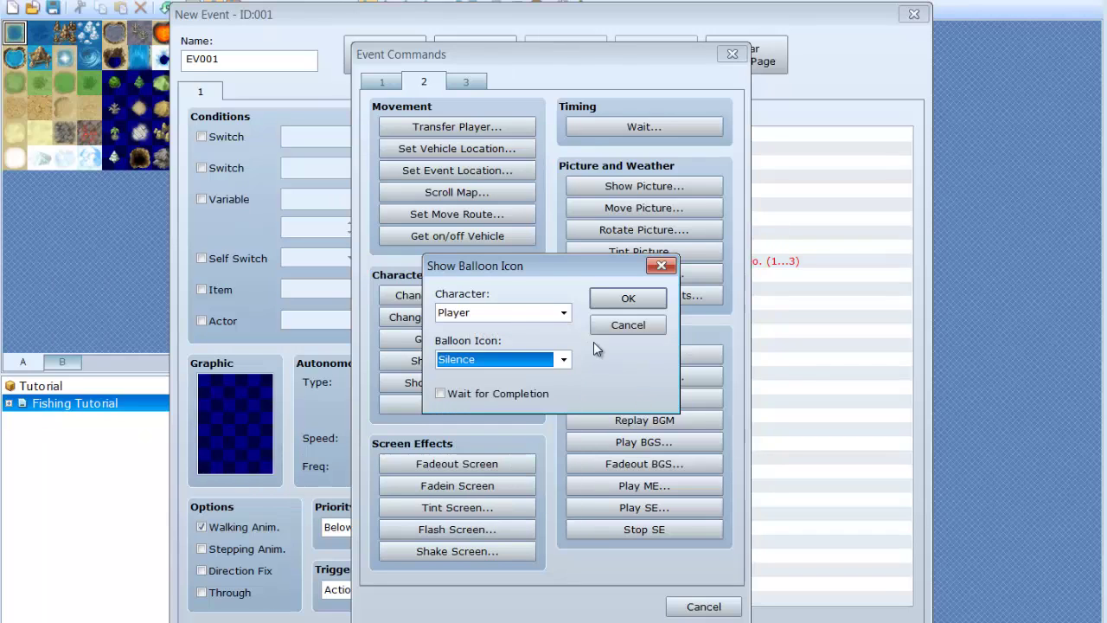
click(442, 394)
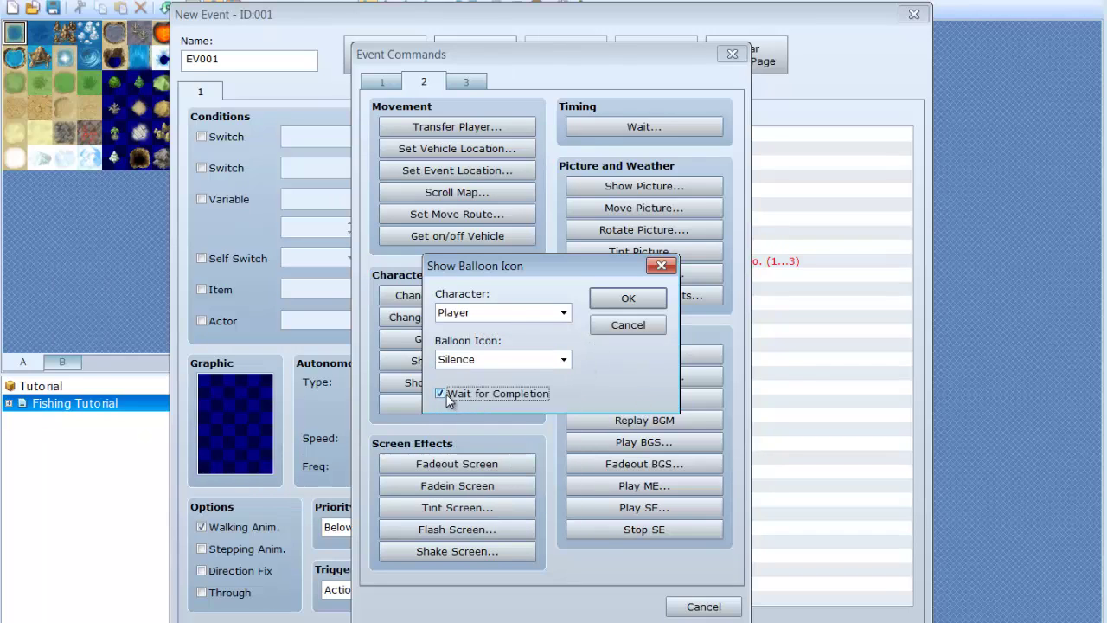
click(610, 299)
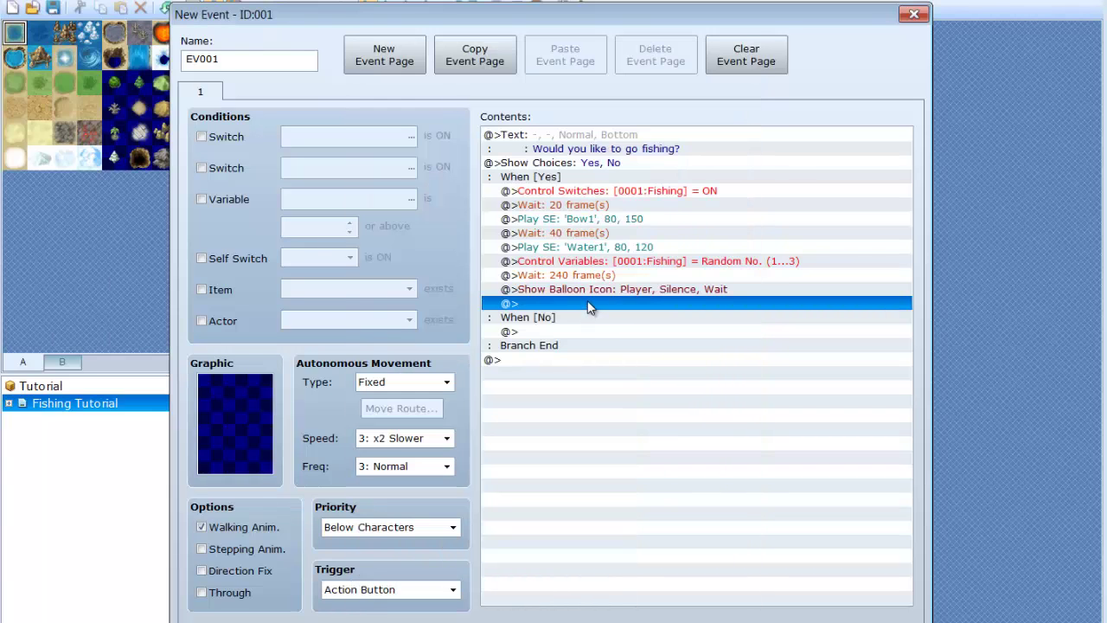
Add a Conditional Branch: variable 0001:Fishing equal to constant 3, with Else handling
double_click(588, 304)
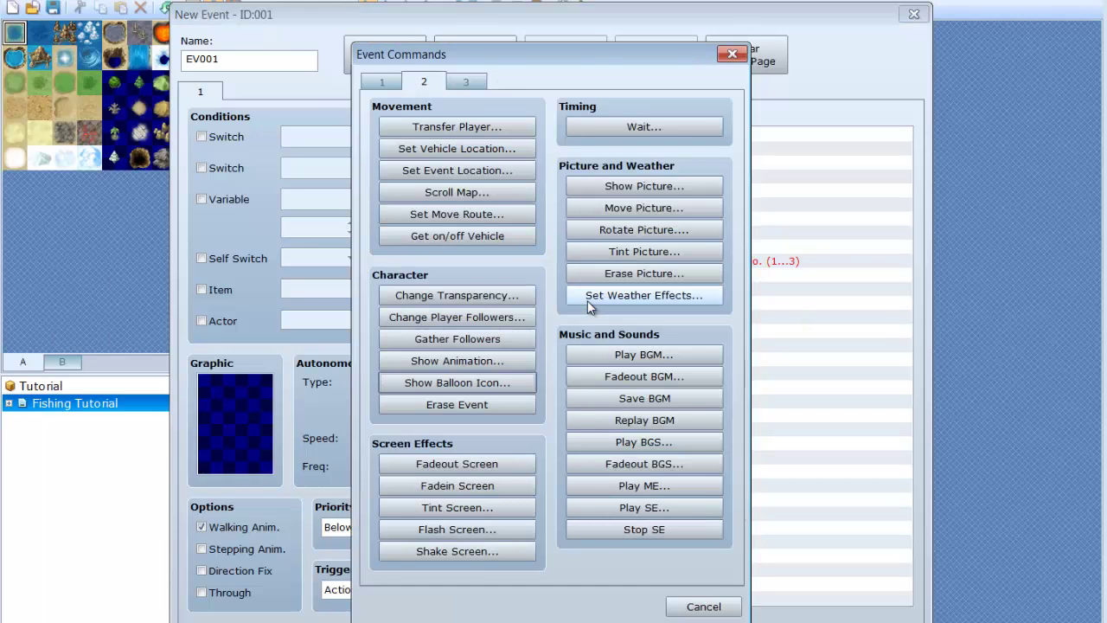
click(396, 81)
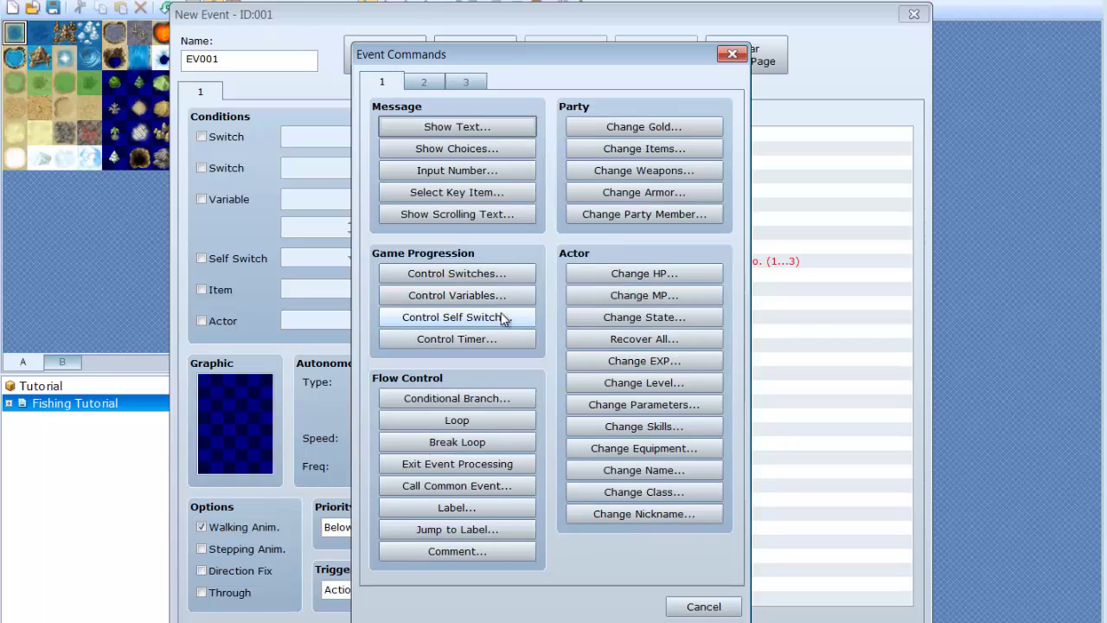
click(472, 398)
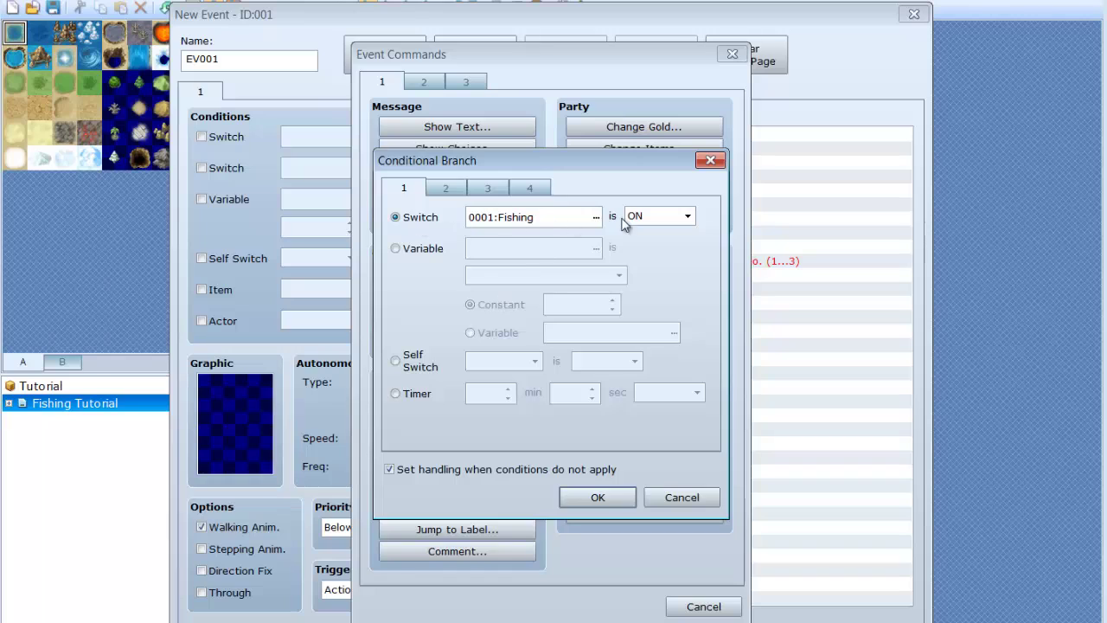
click(395, 248)
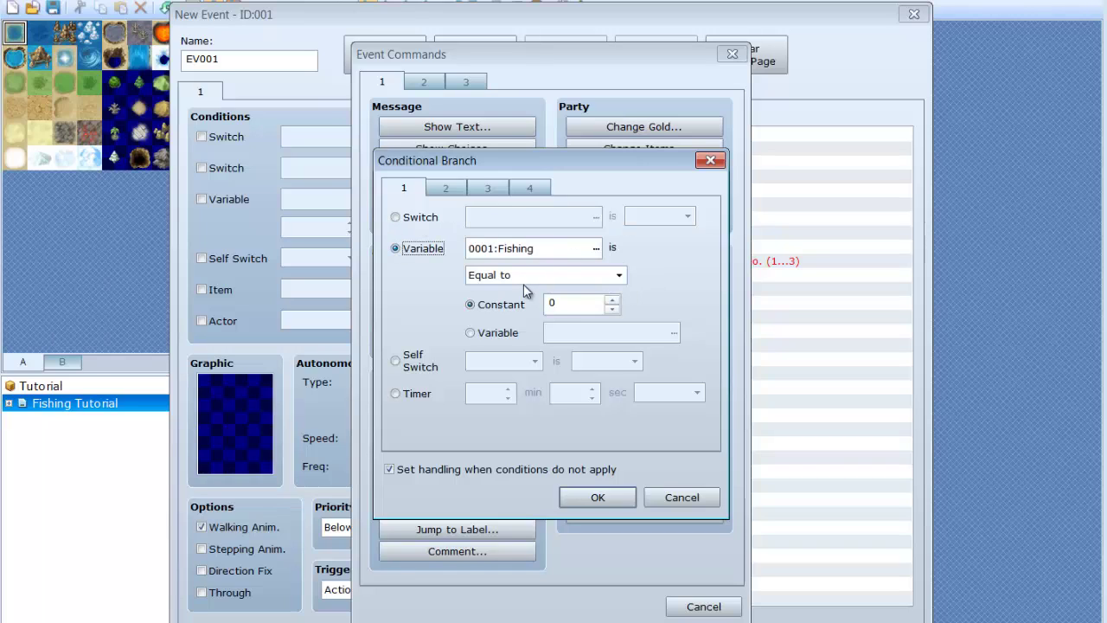
double_click(572, 305)
click(598, 497)
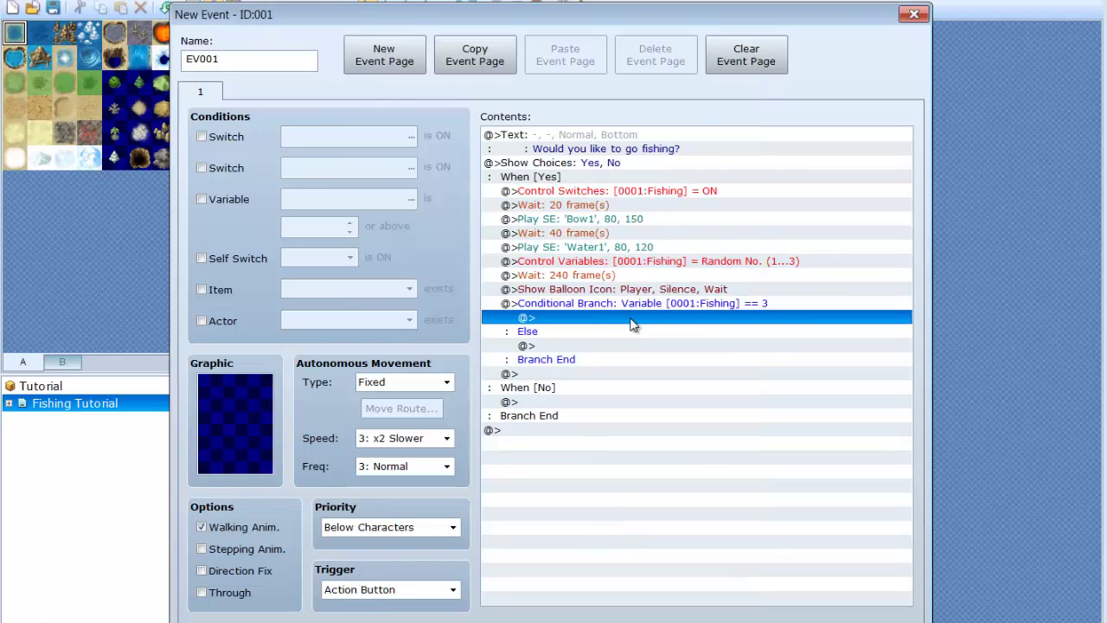
Select the empty command line under the branch's Else section
double_click(630, 325)
click(732, 52)
click(547, 345)
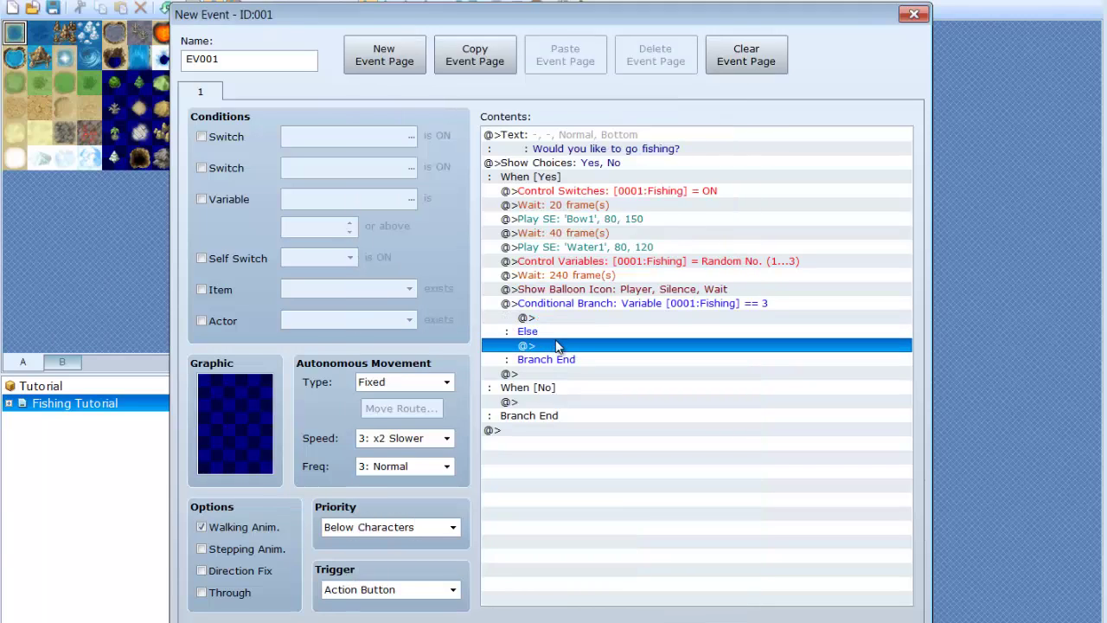
click(544, 320)
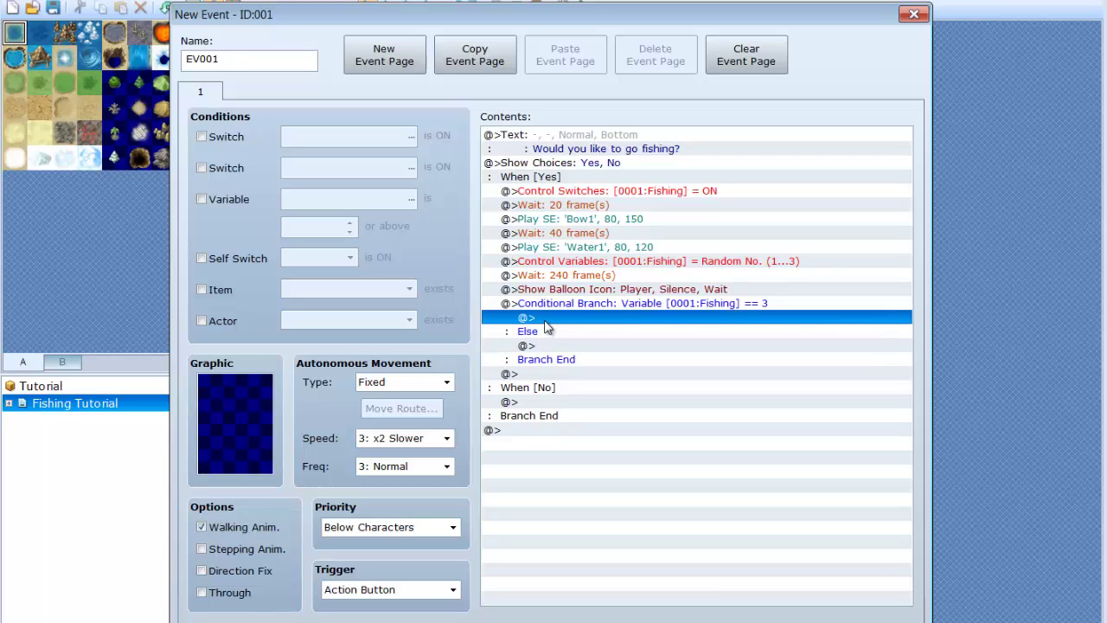
click(551, 347)
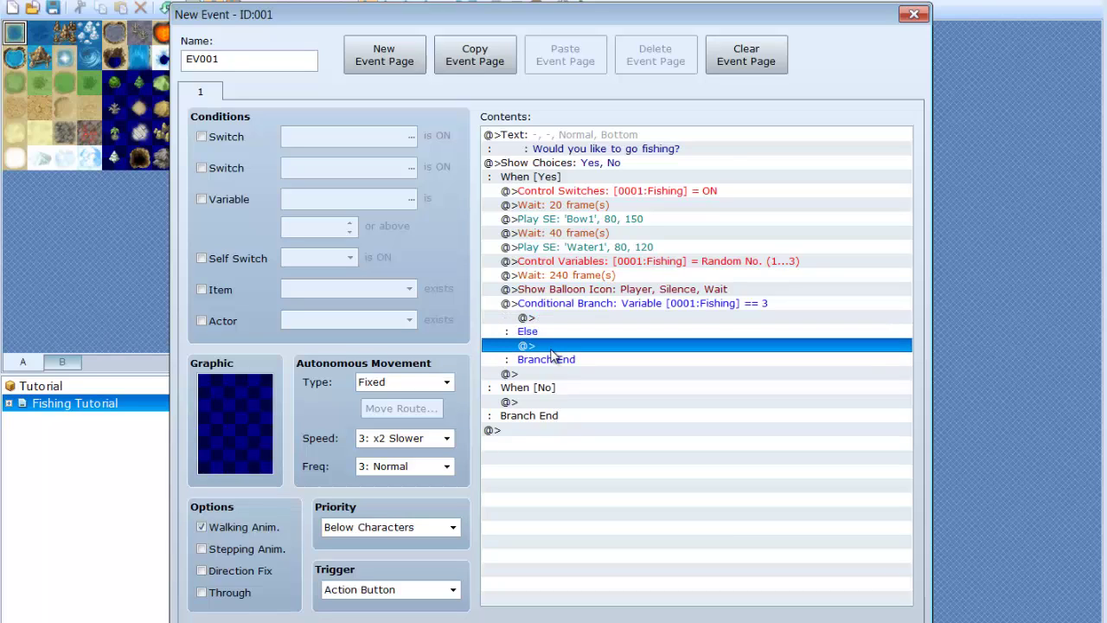
Under Else, play sound effect Absorb1 at volume 80, pitch 150
double_click(552, 349)
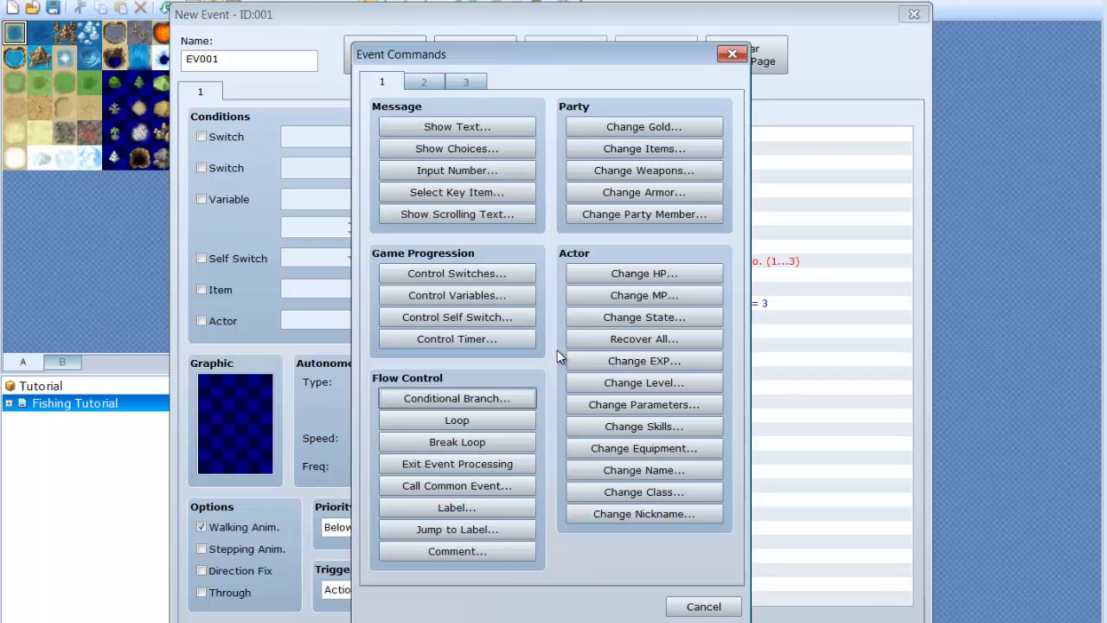
click(424, 81)
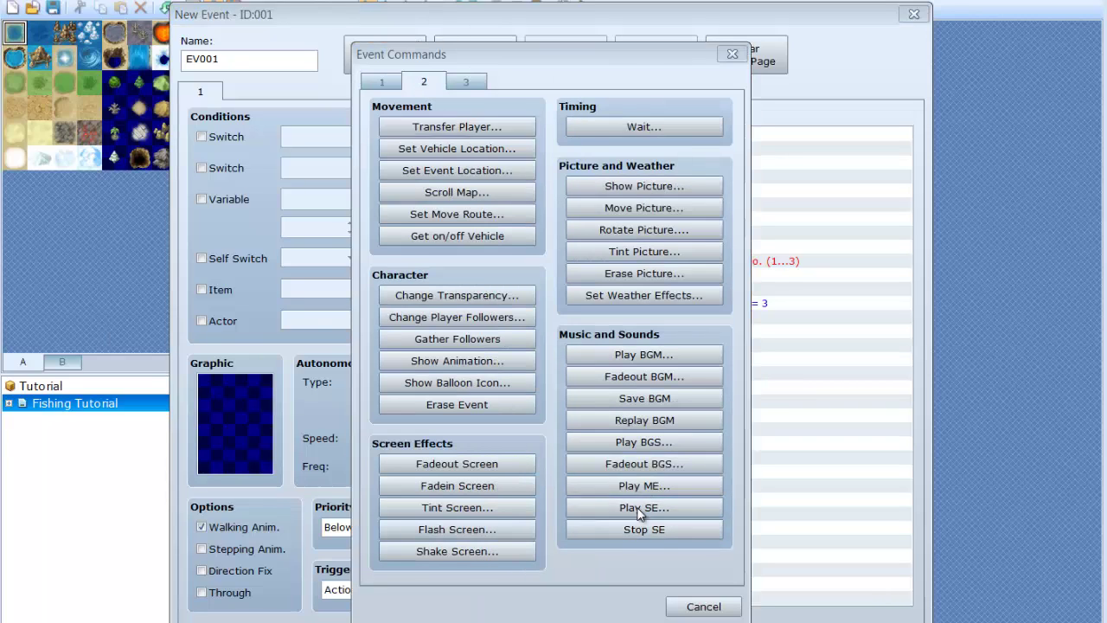
click(636, 527)
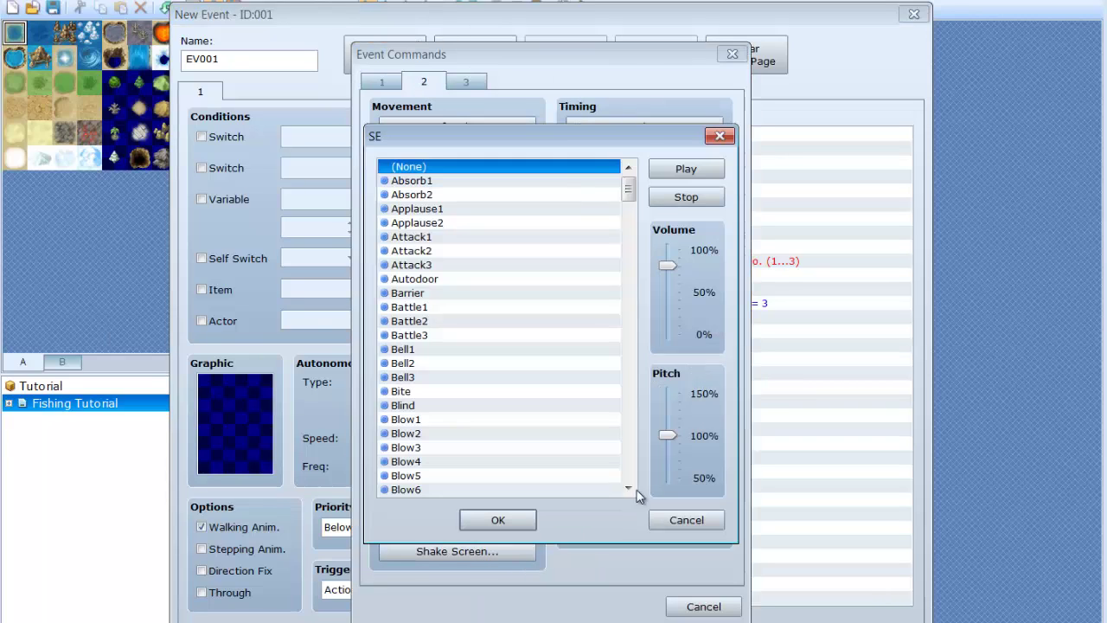
click(477, 180)
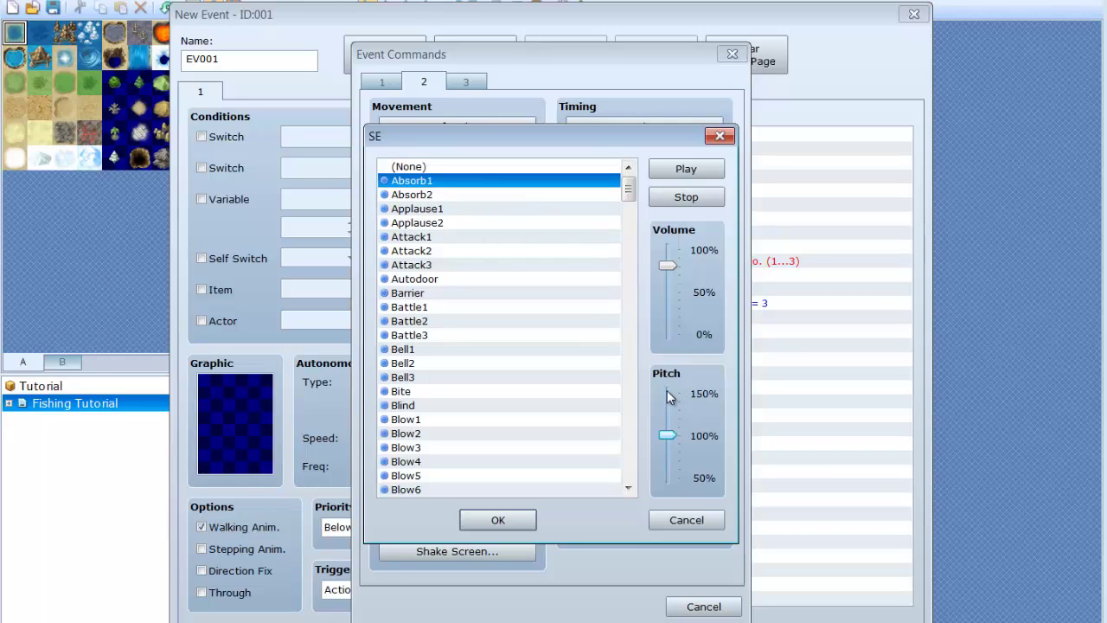
drag(667, 435, 668, 390)
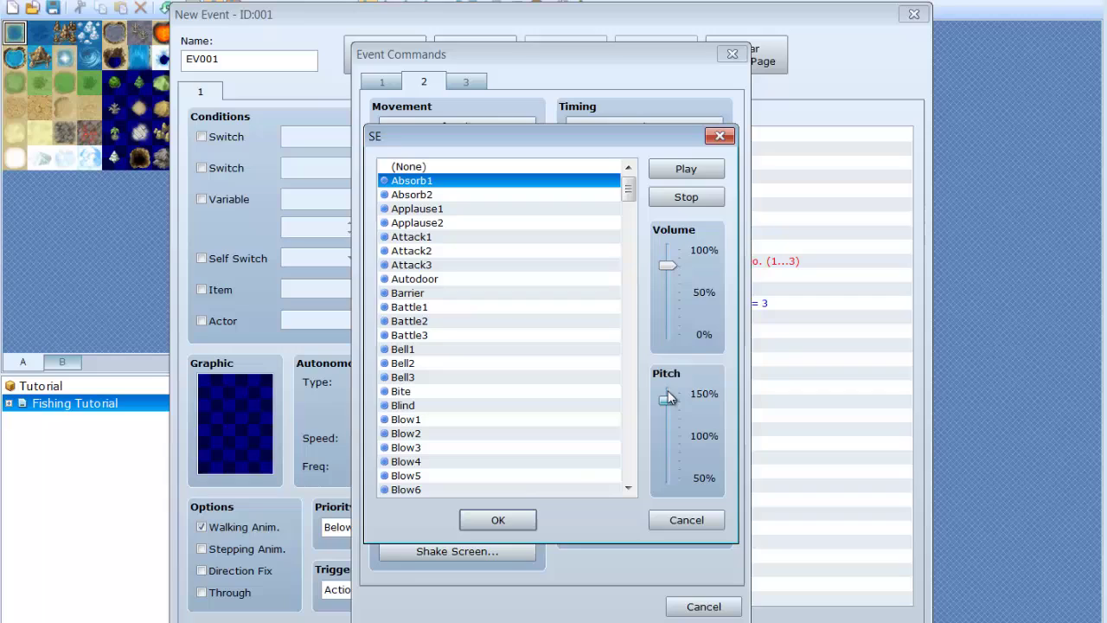
click(439, 181)
click(513, 520)
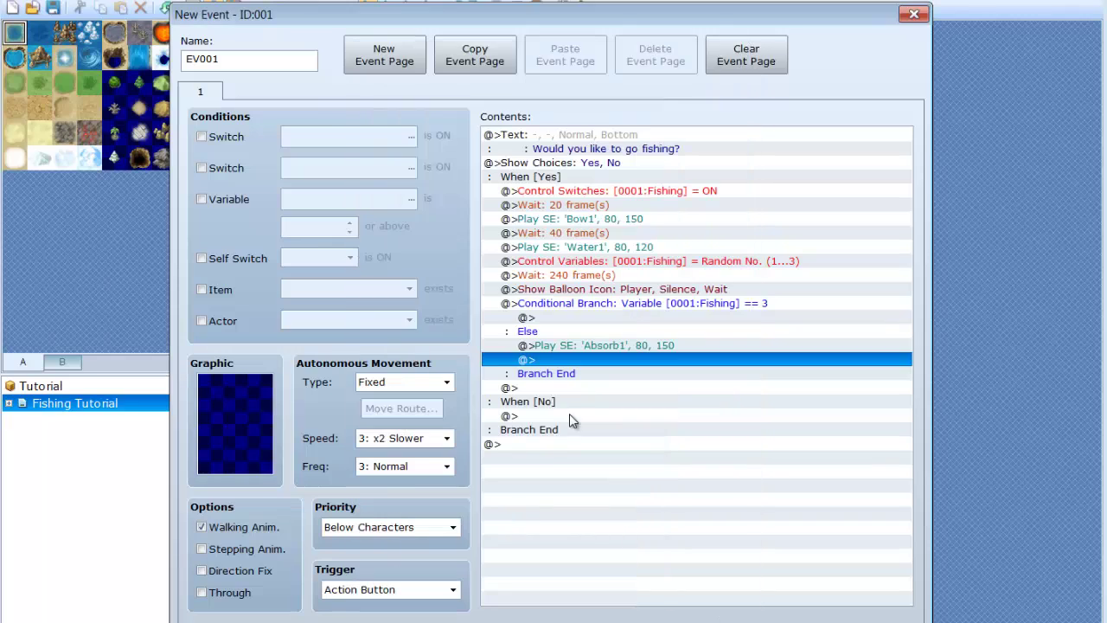
Show the message 'The fish got away.' after the sound
double_click(583, 353)
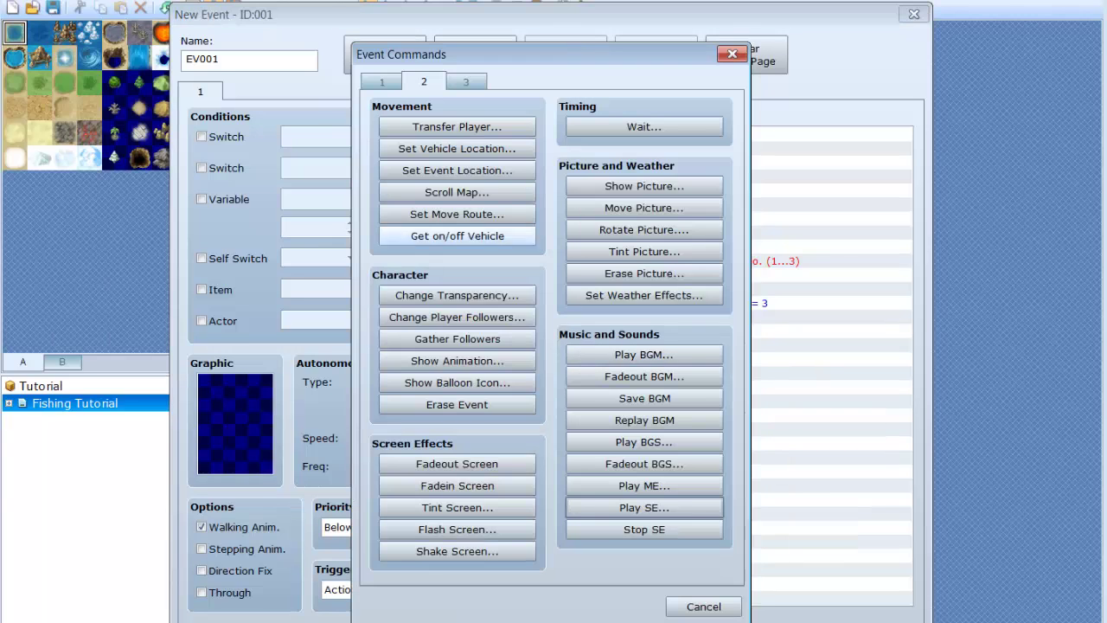
click(383, 82)
click(456, 127)
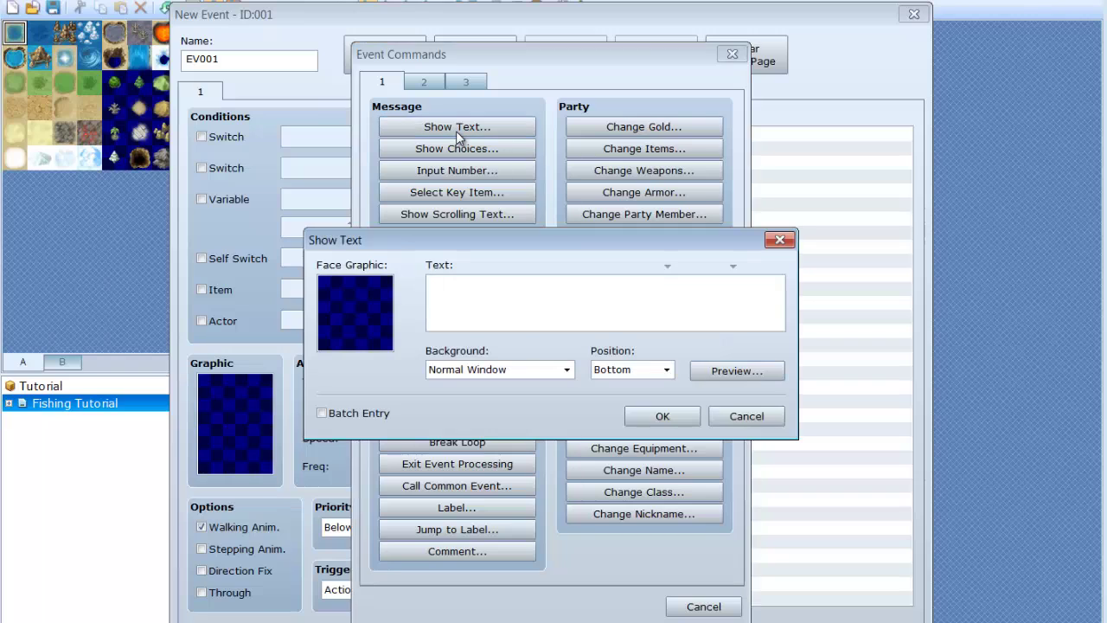
text(The fish got away.)
click(662, 418)
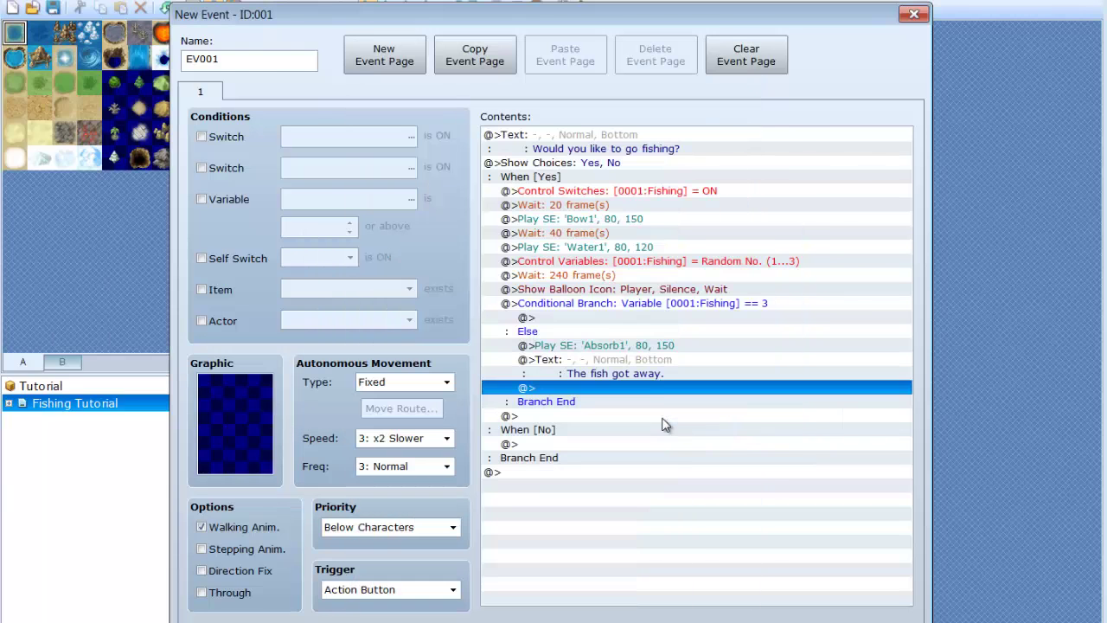
Play the music effect Gag in the Else branch
double_click(642, 392)
click(426, 83)
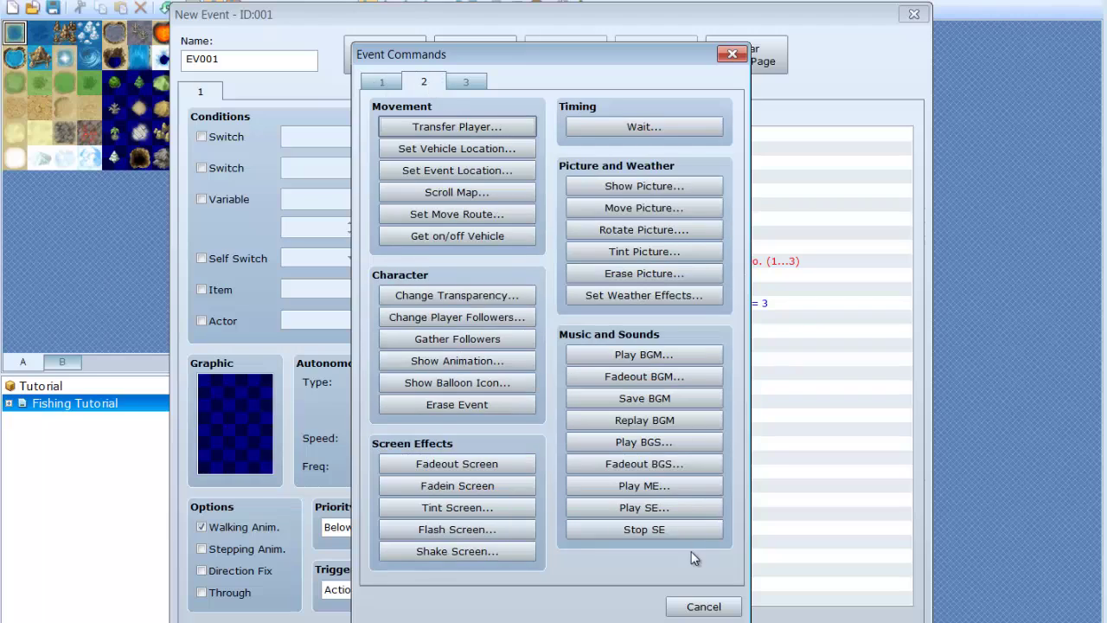
click(685, 487)
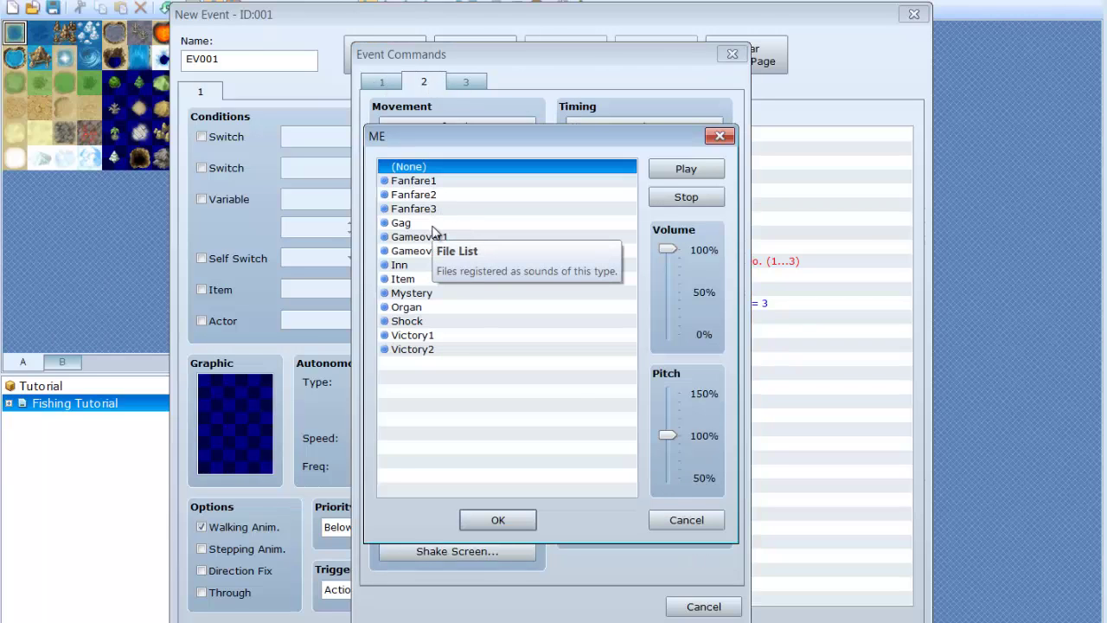
click(432, 225)
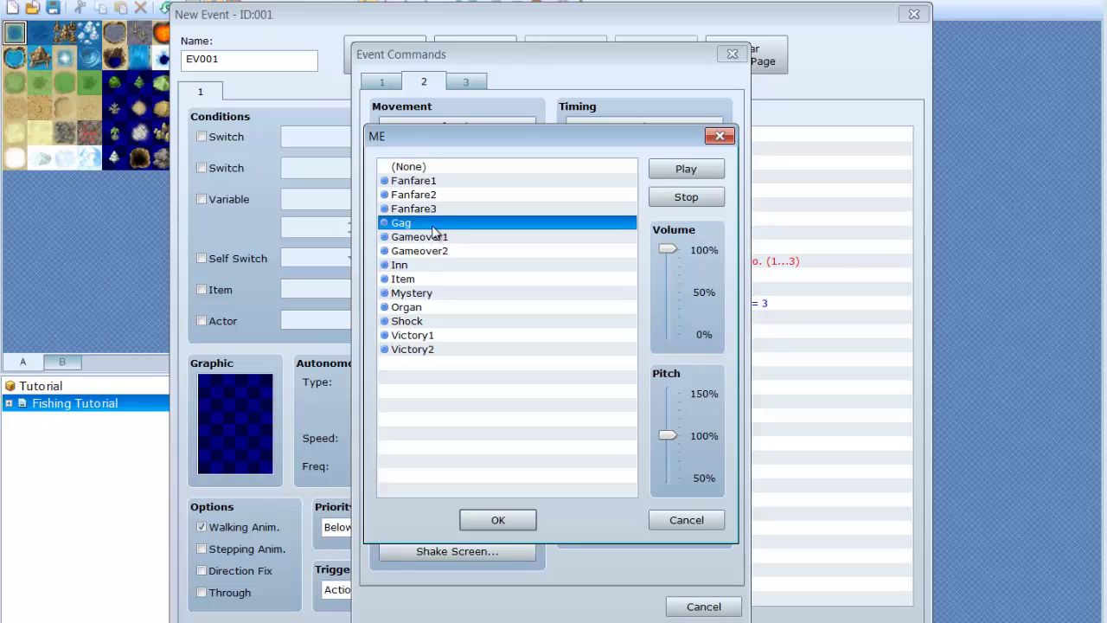
click(498, 520)
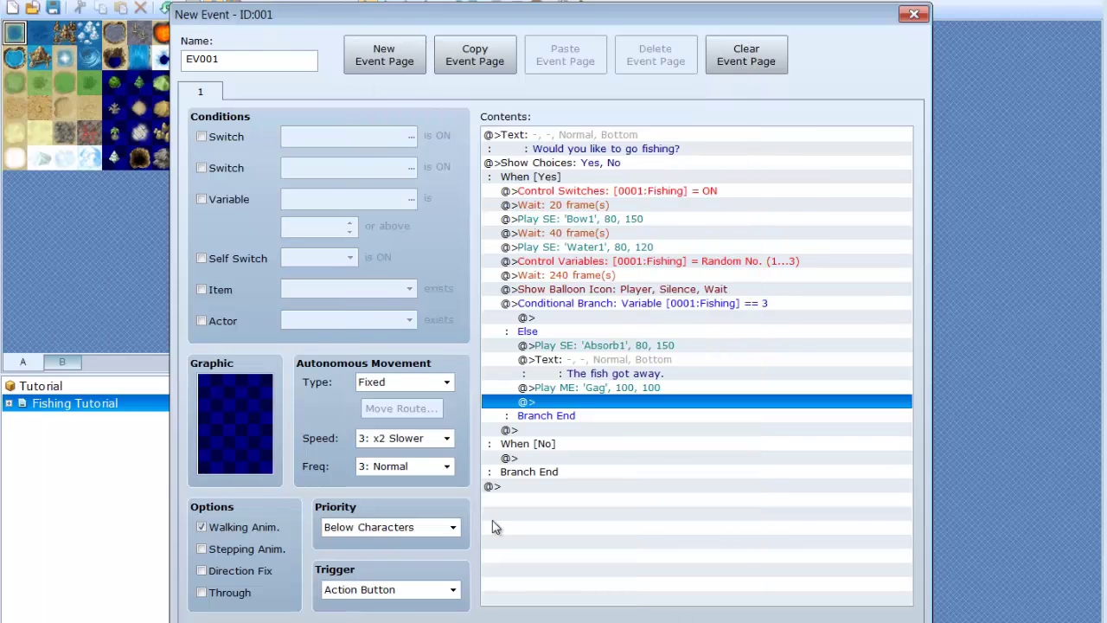
Show a Cobweb balloon over the player, set to wait for completion
double_click(591, 408)
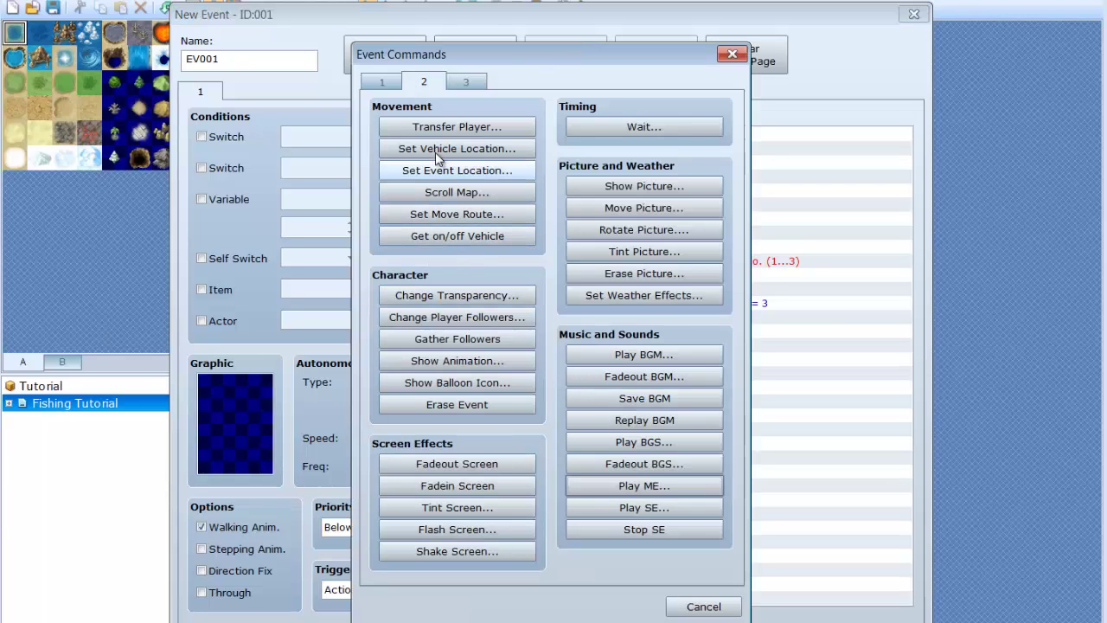
click(386, 85)
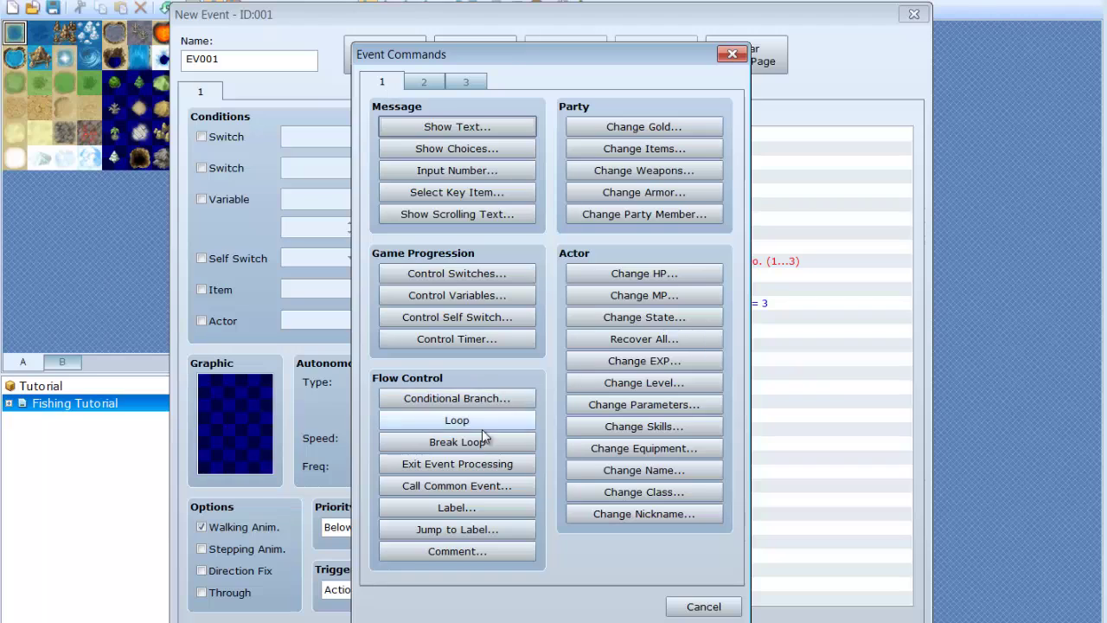
click(424, 81)
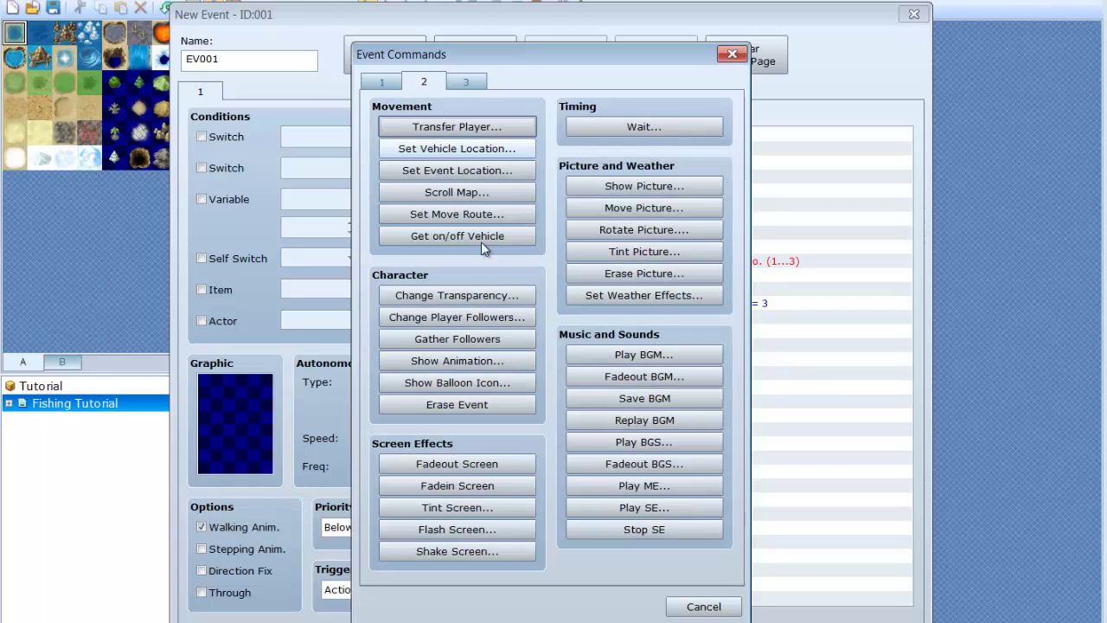
click(487, 385)
click(563, 360)
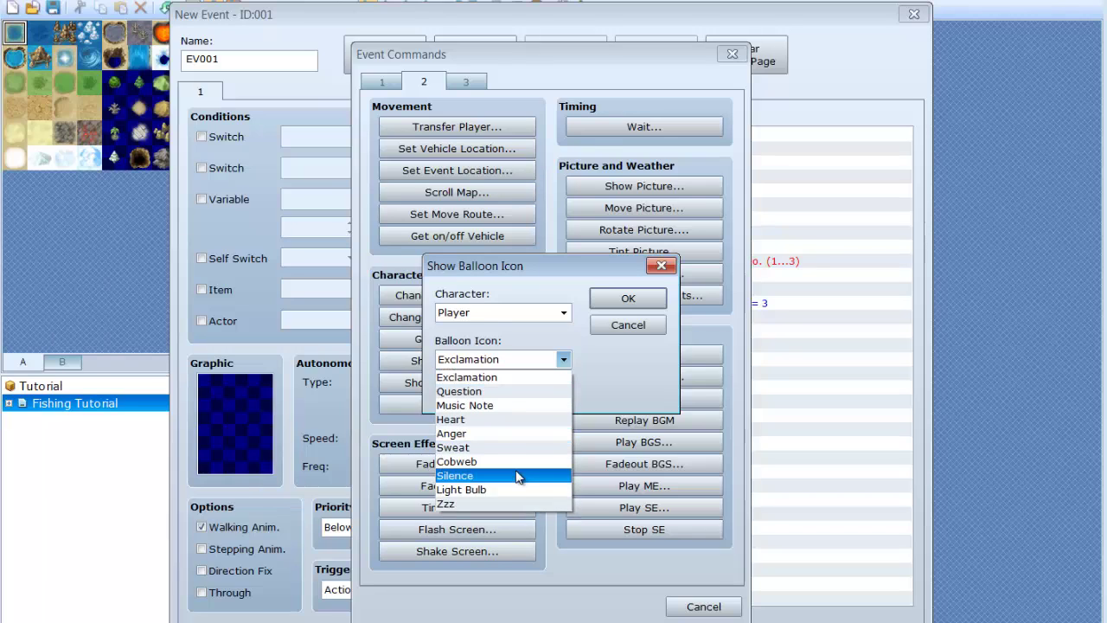
click(514, 462)
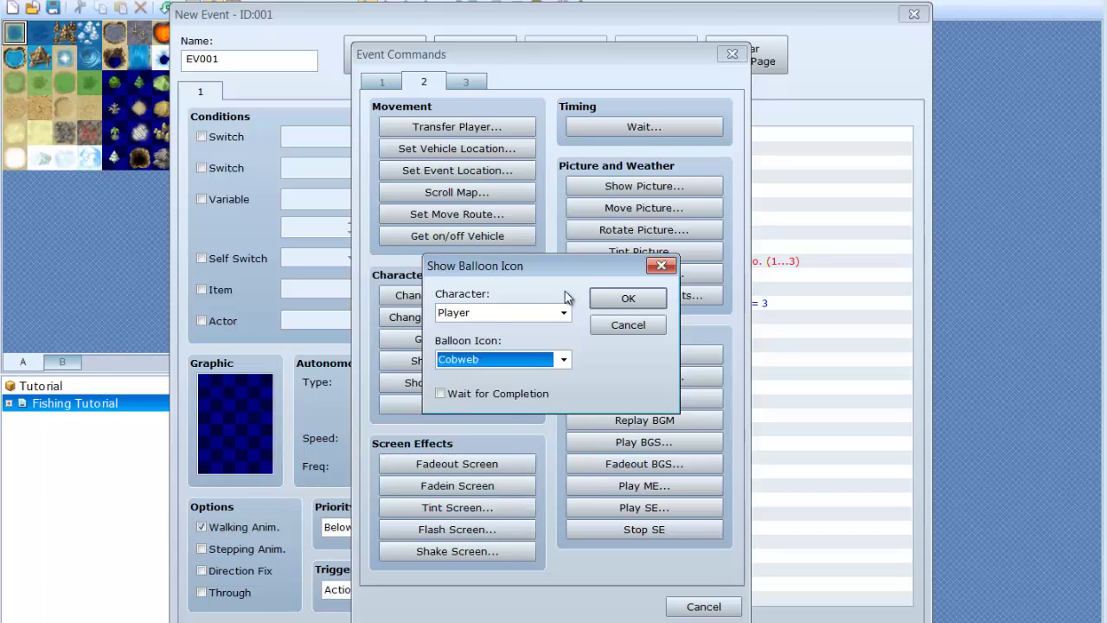
click(624, 298)
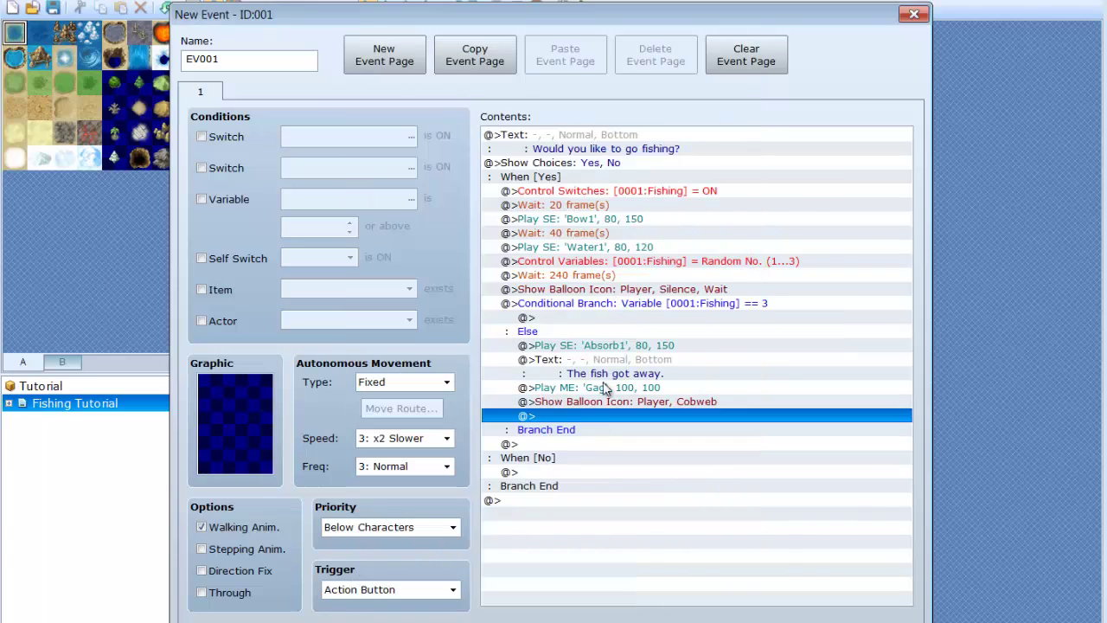
right_click(627, 402)
click(644, 436)
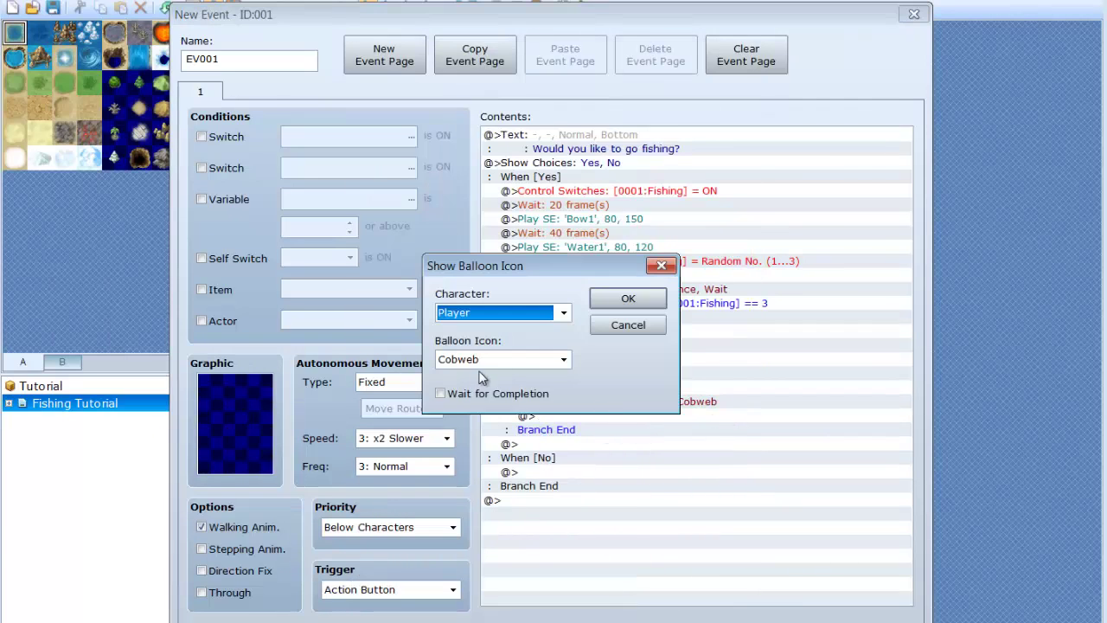
click(441, 394)
click(628, 299)
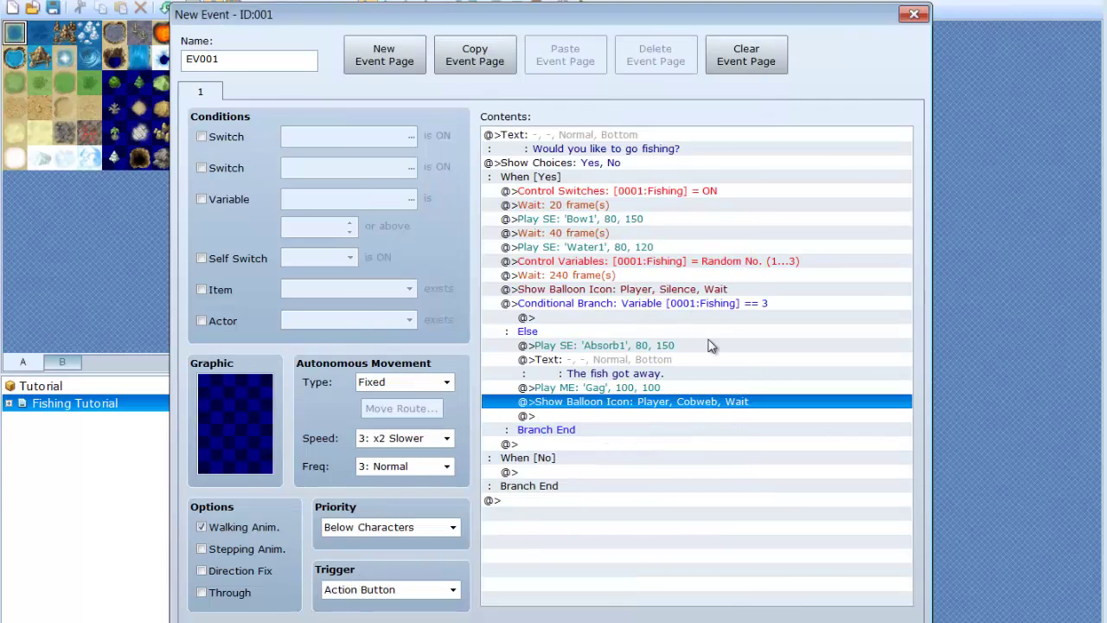
Turn switch 0001:Fishing OFF with Control Switches
double_click(558, 415)
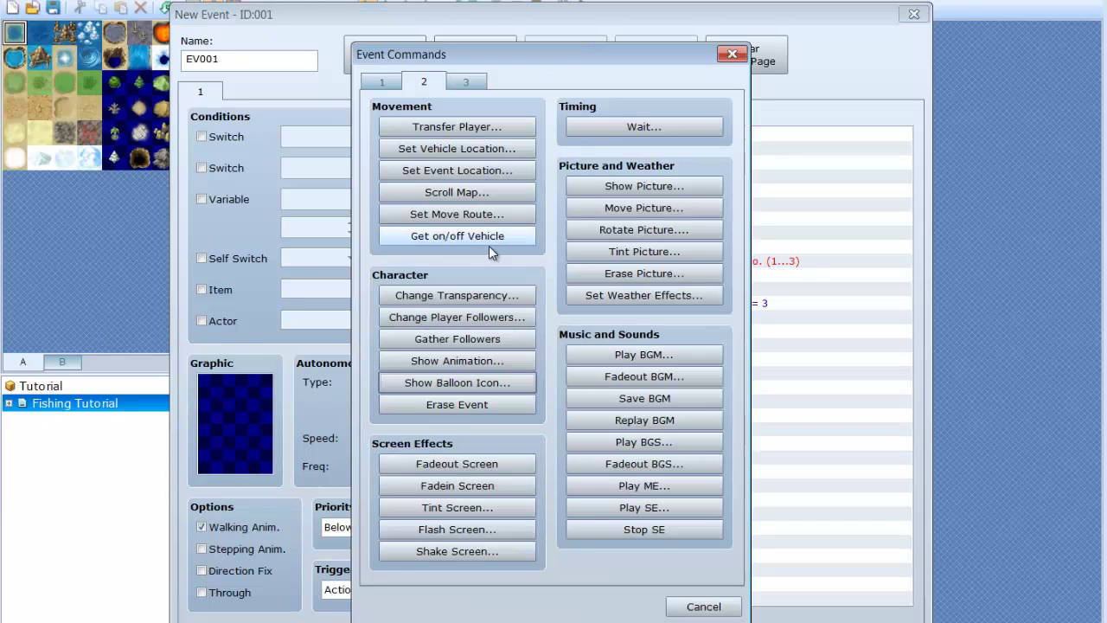
click(396, 83)
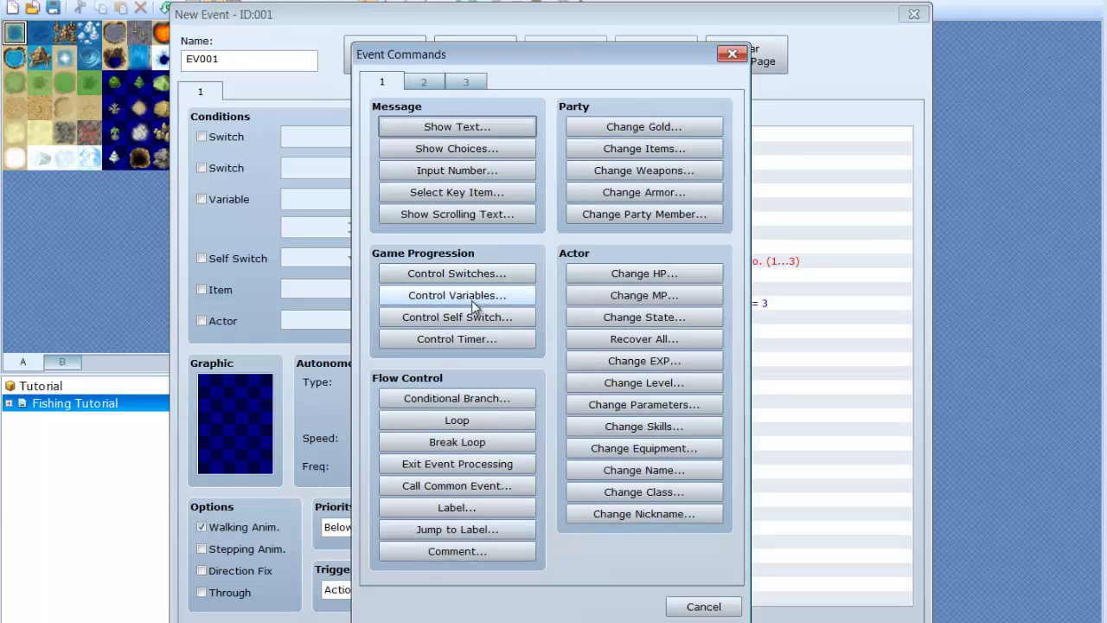
click(467, 275)
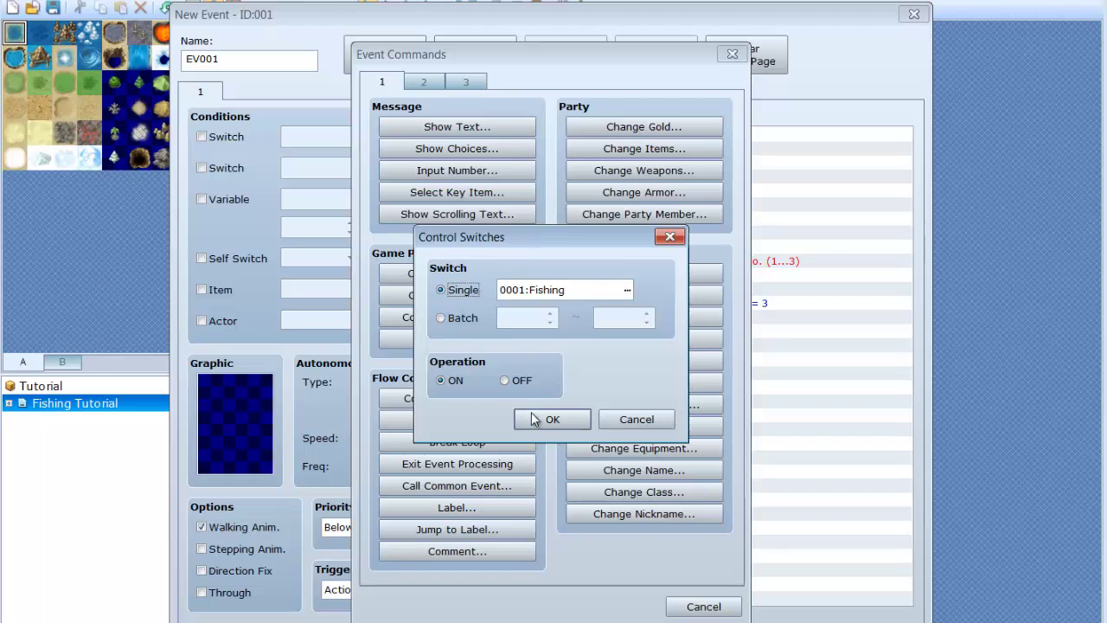
click(522, 381)
click(552, 418)
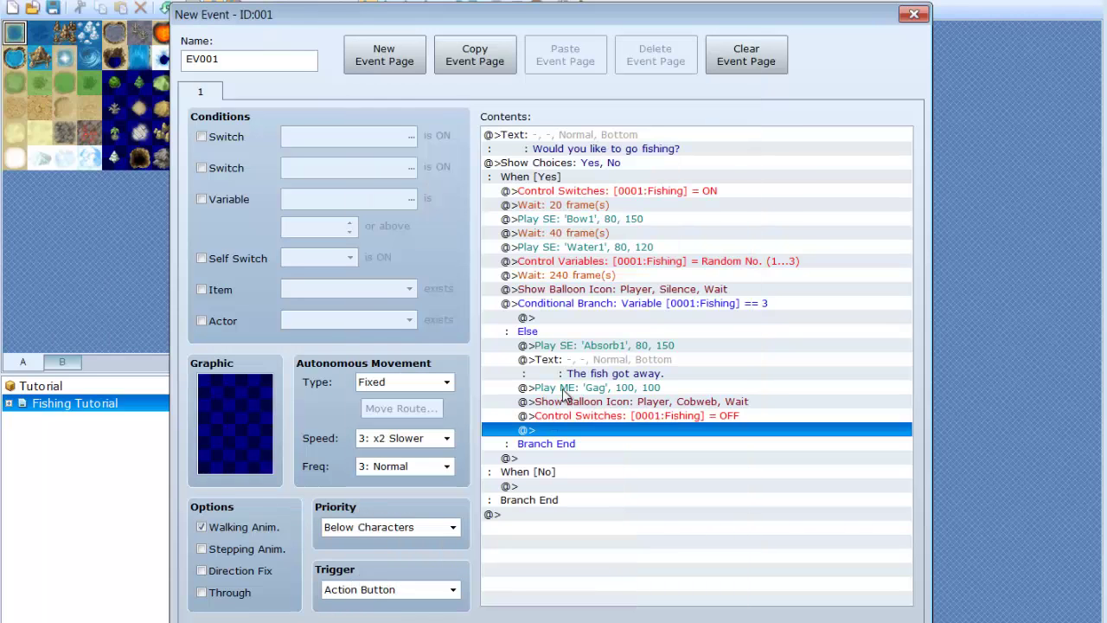
Add a Show Balloon Icon command showing Exclamation over the player, with Wait for Completion
click(569, 319)
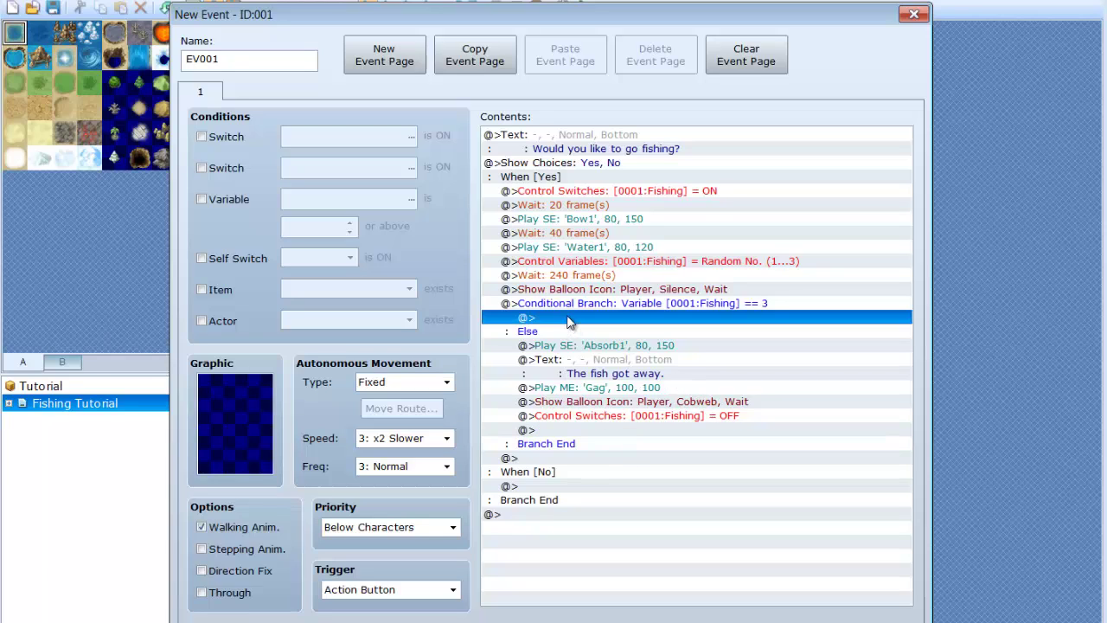
double_click(570, 318)
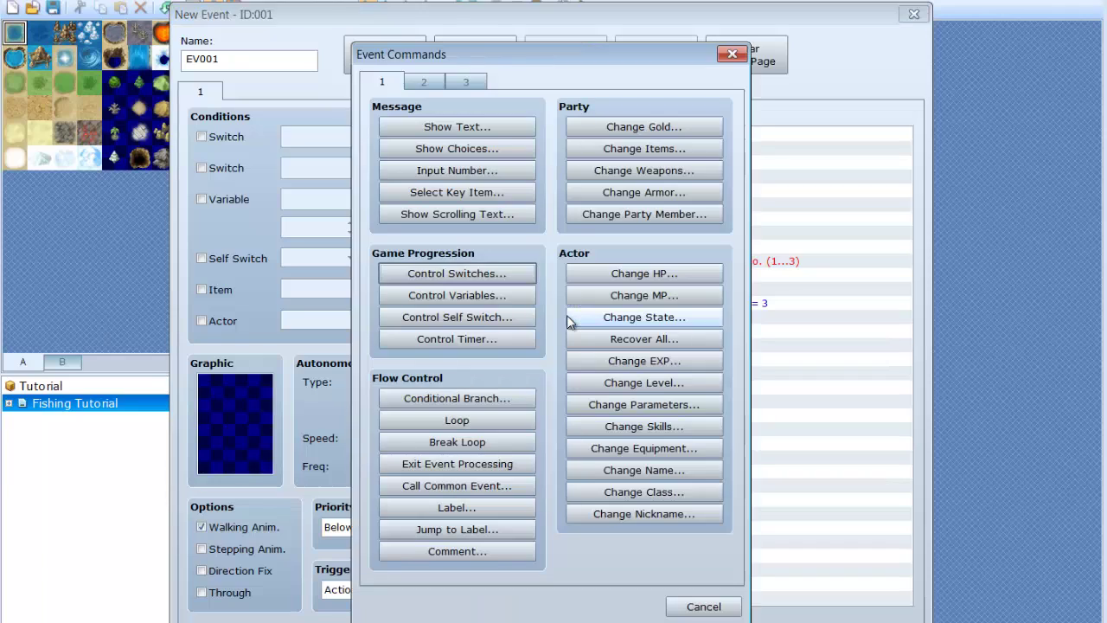
click(423, 81)
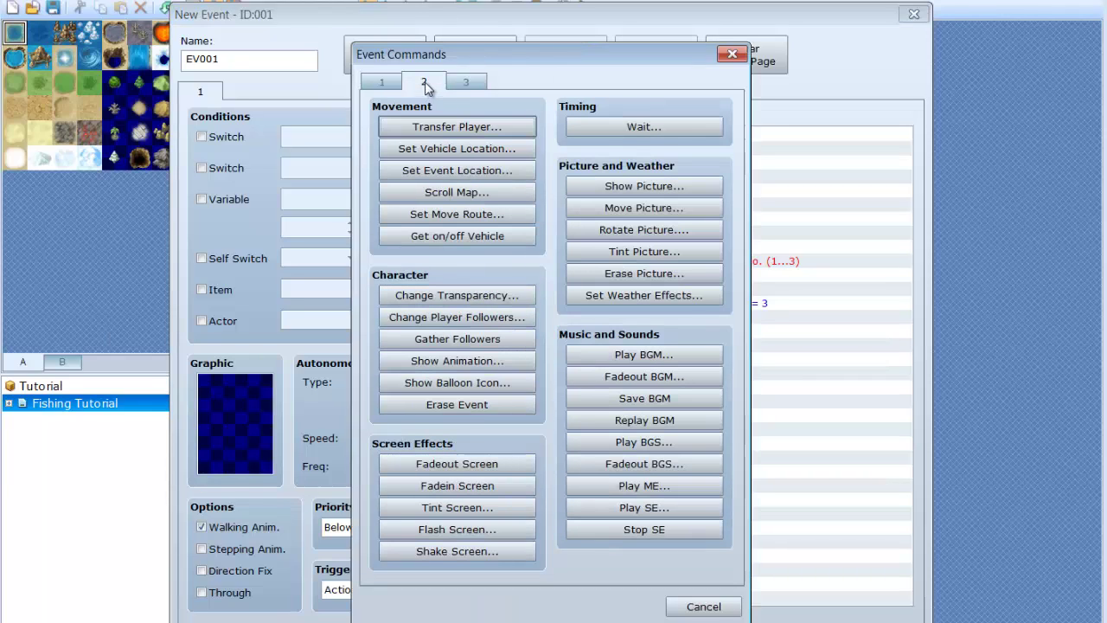
click(482, 384)
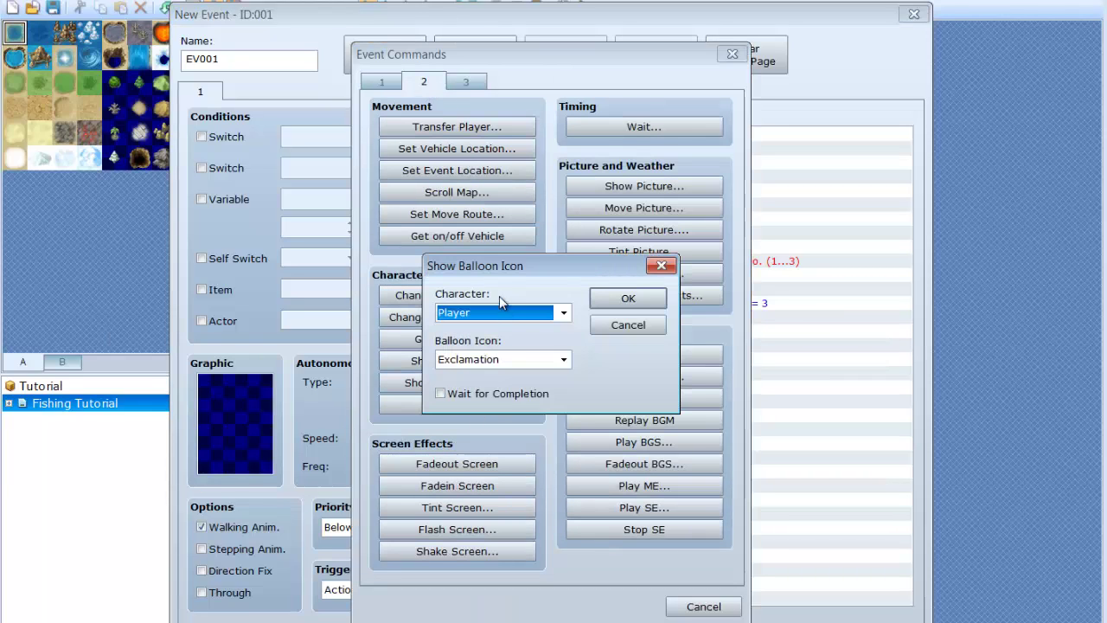
click(563, 359)
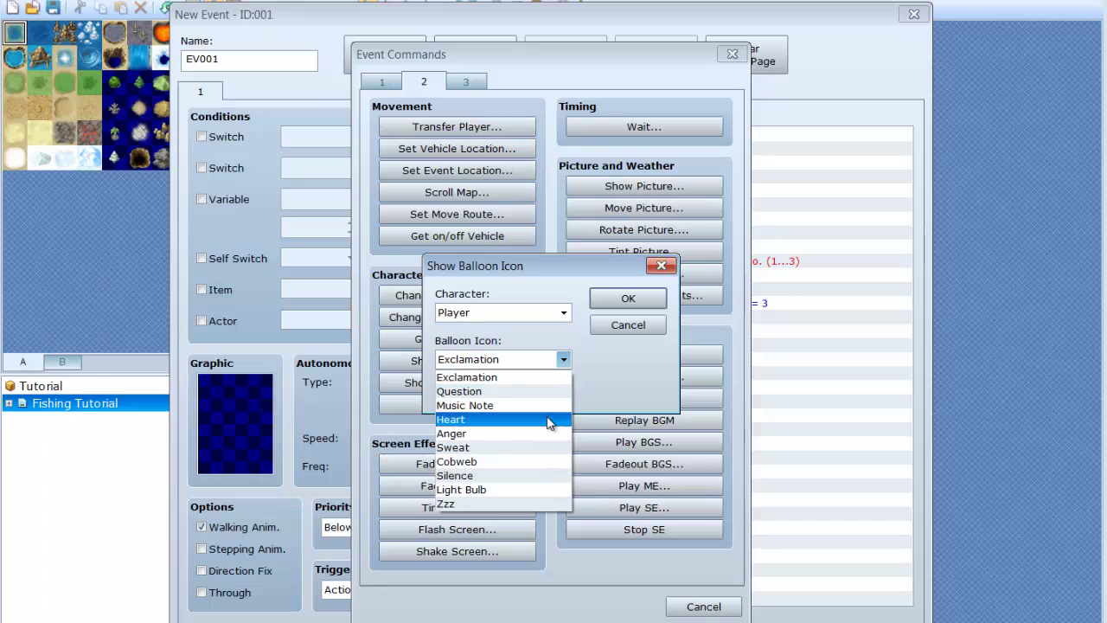
click(502, 377)
click(627, 299)
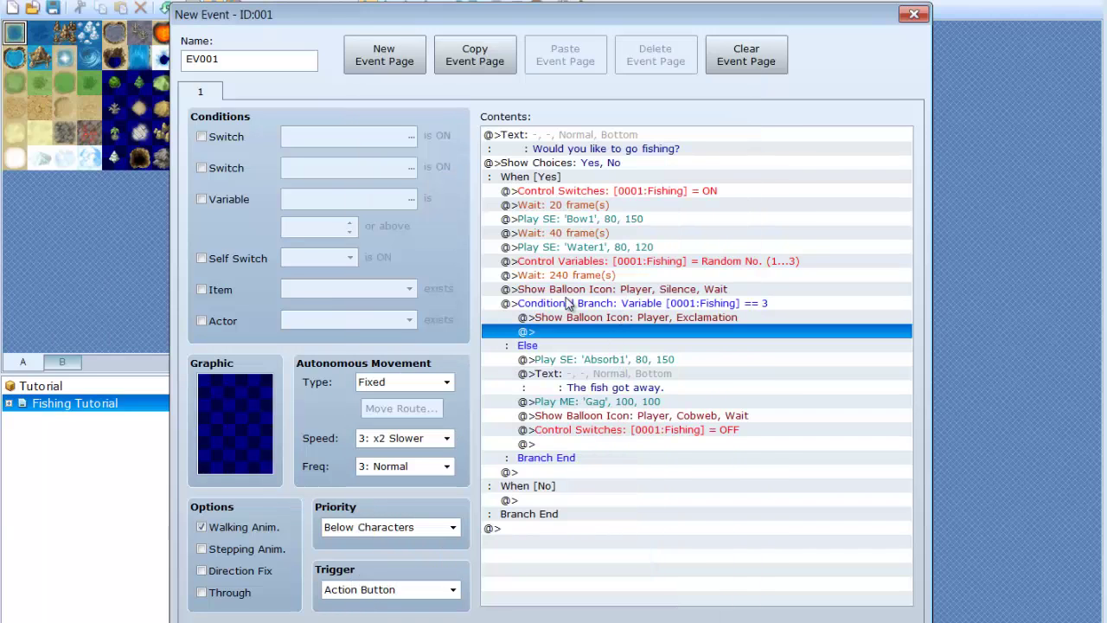
right_click(571, 320)
click(605, 343)
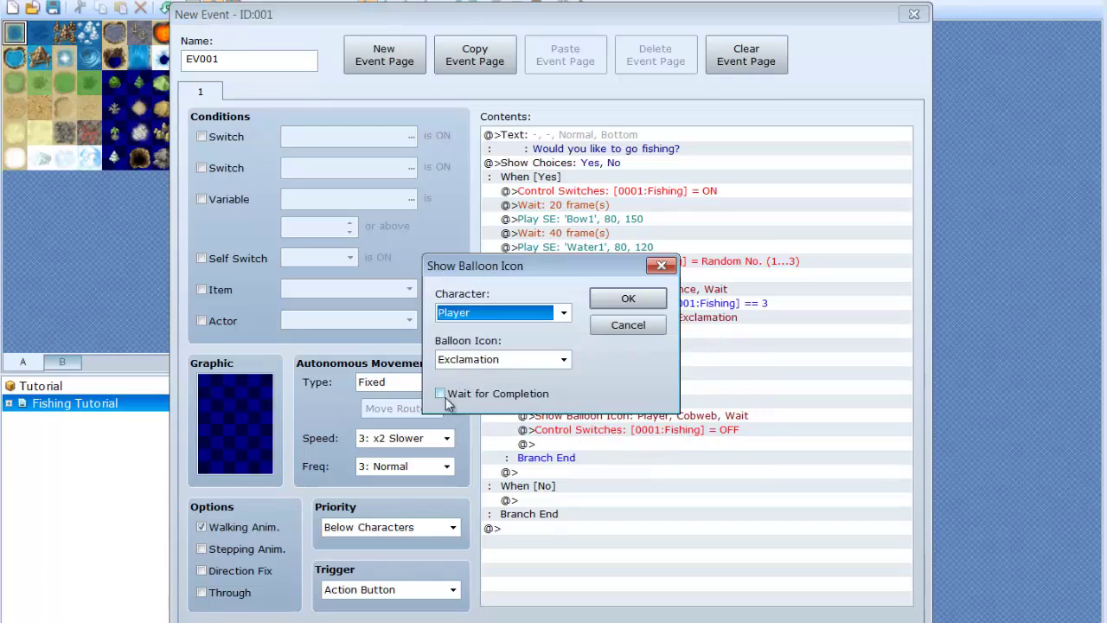
click(446, 399)
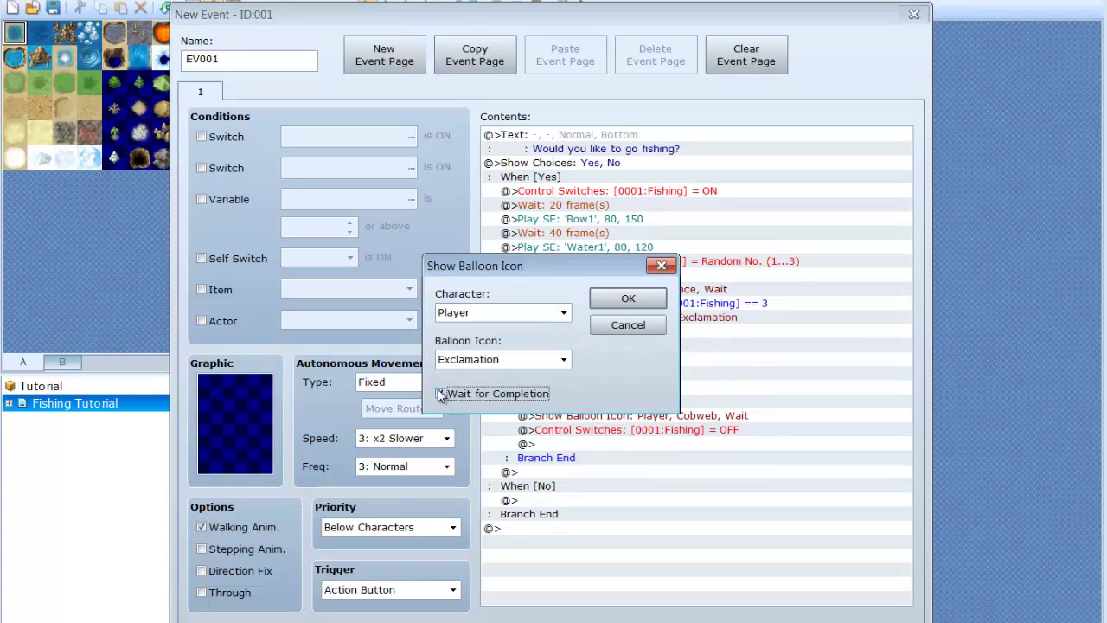
click(628, 297)
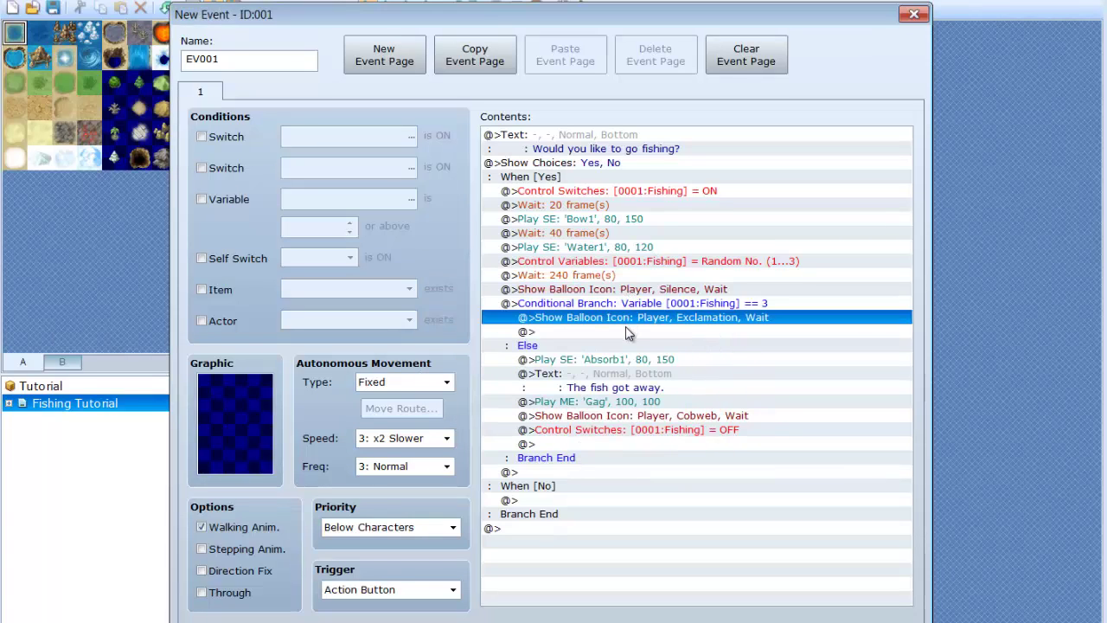
Add a 10-frame Wait after the balloon
double_click(624, 333)
click(639, 129)
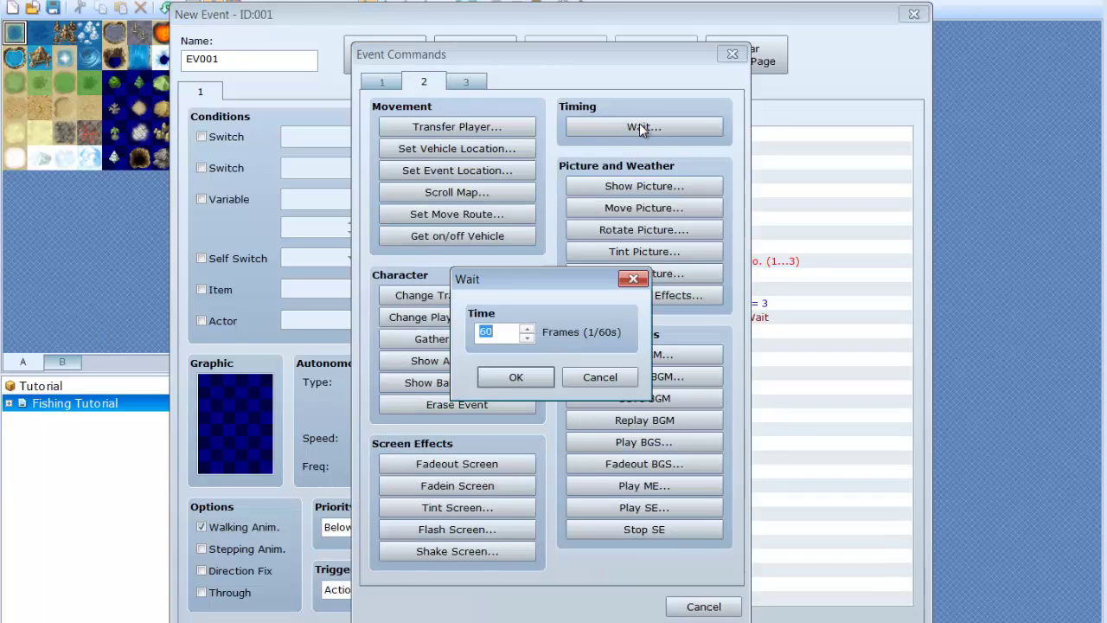
text(10)
click(504, 376)
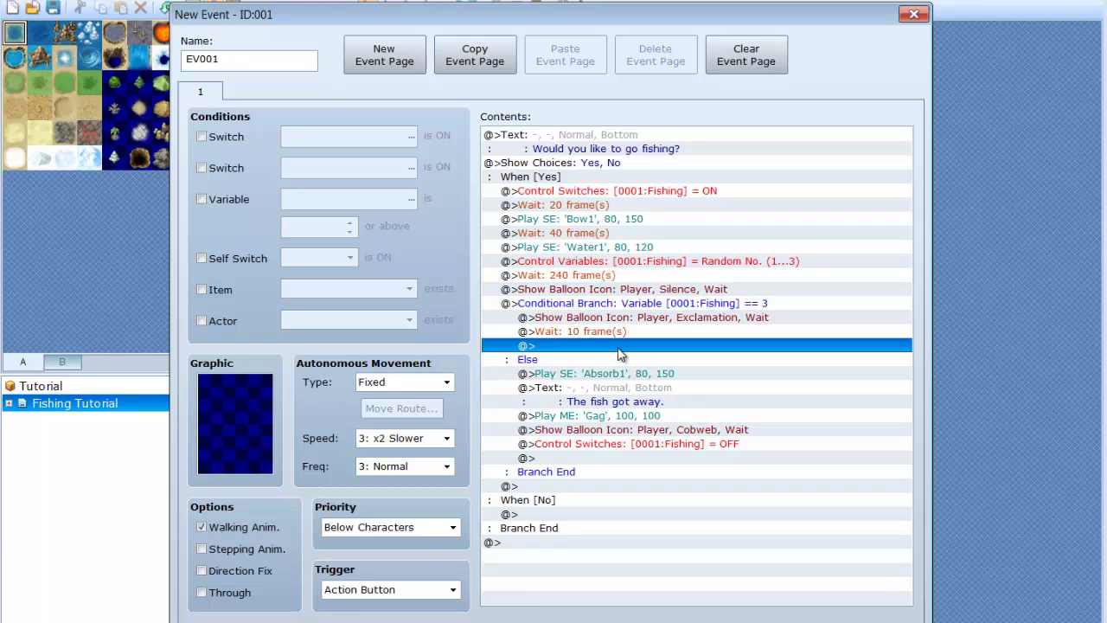
Add a Play SE command for Water2 at pitch 85
double_click(617, 348)
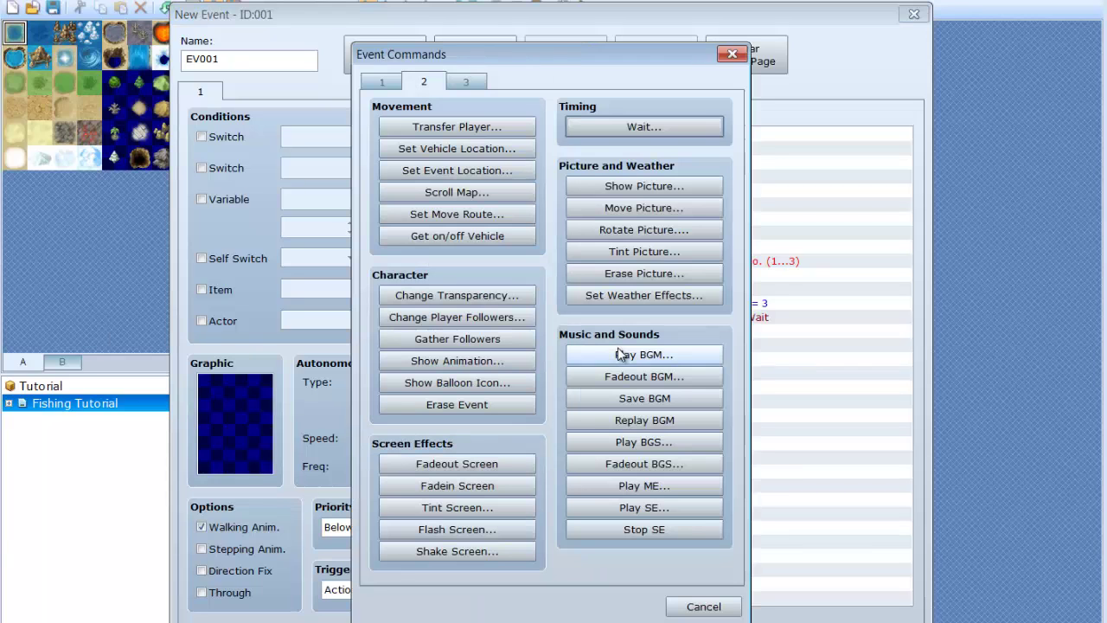
click(644, 495)
scroll(531, 277, down, 5)
drag(626, 208, 628, 482)
click(413, 267)
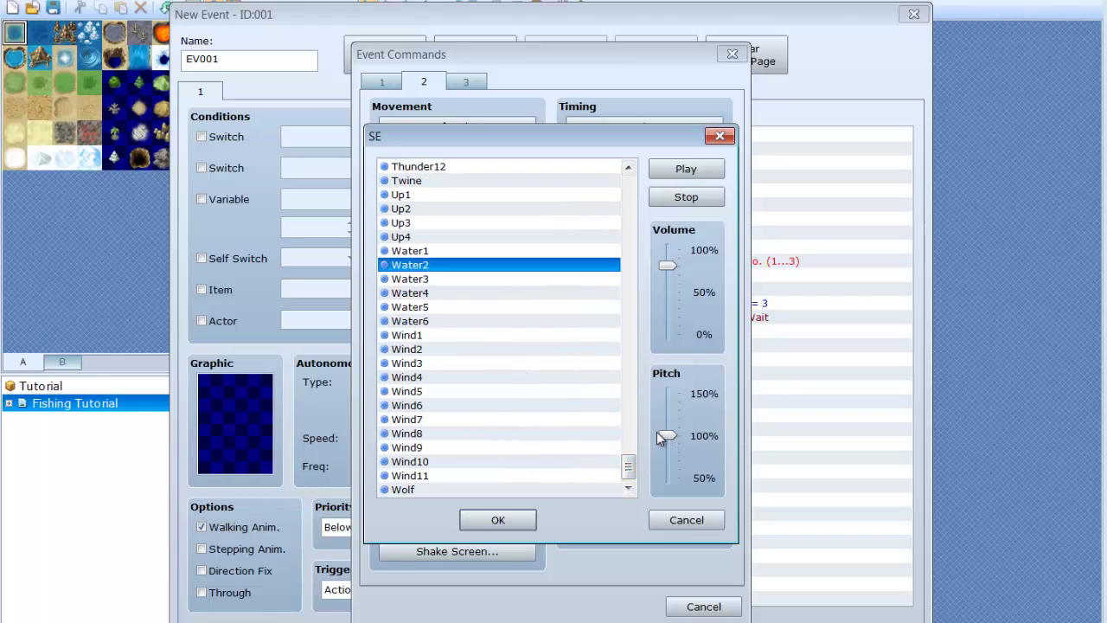
drag(666, 438, 668, 449)
click(440, 264)
click(510, 520)
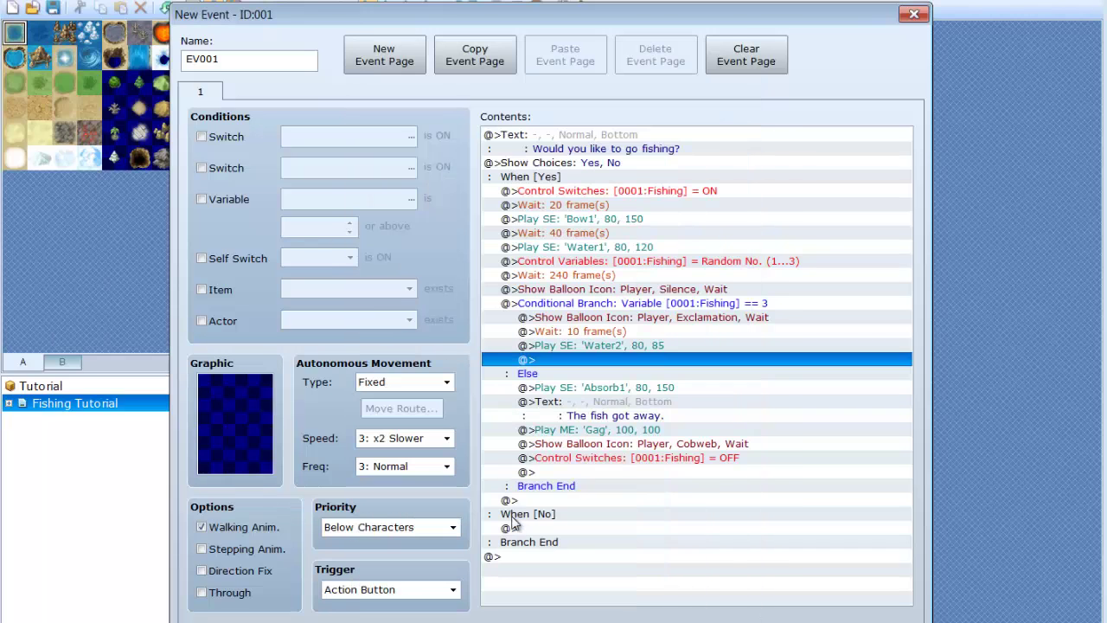
Add a Show Text message reading "You've caught a fish!"
double_click(655, 360)
click(382, 84)
click(479, 131)
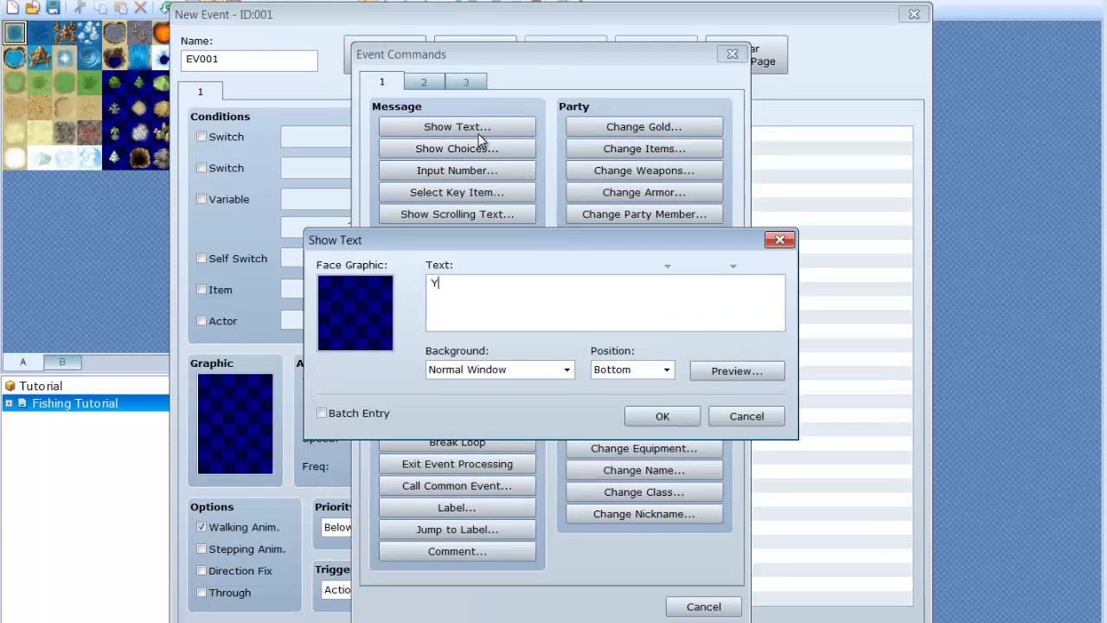
text(You've caught a fish!)
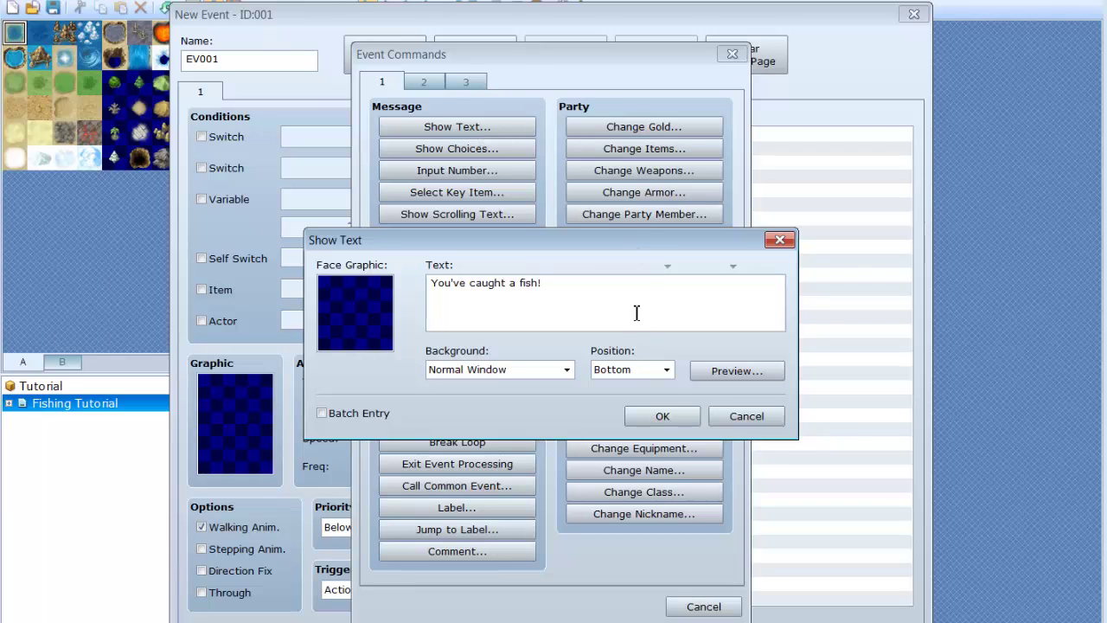
click(660, 416)
Add a Change Items command increasing 017:Fish by a constant 1
double_click(598, 390)
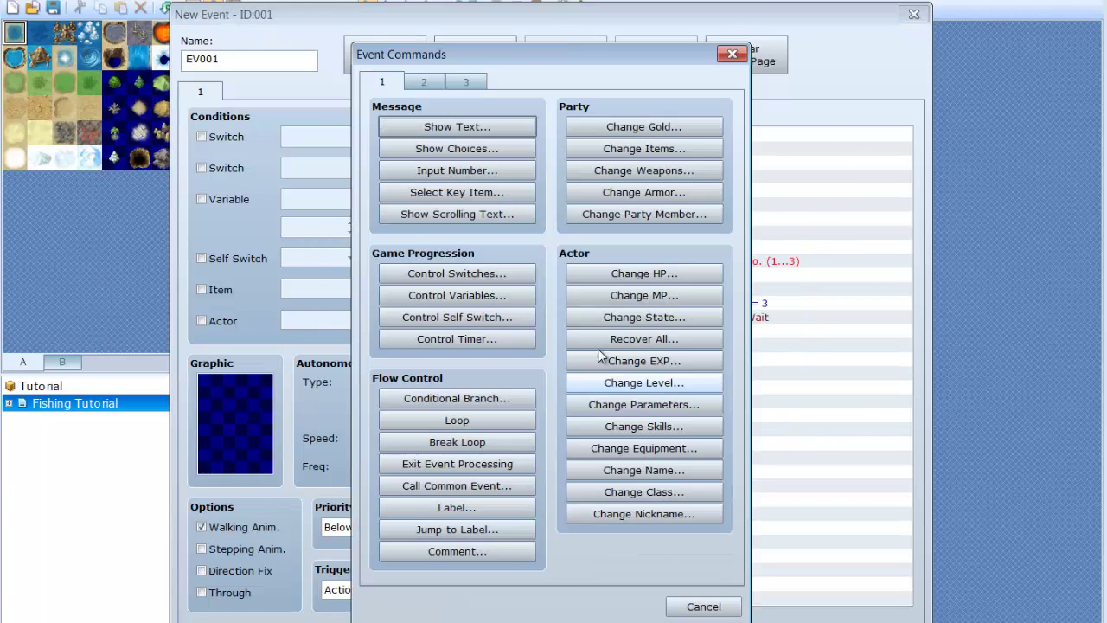
click(429, 81)
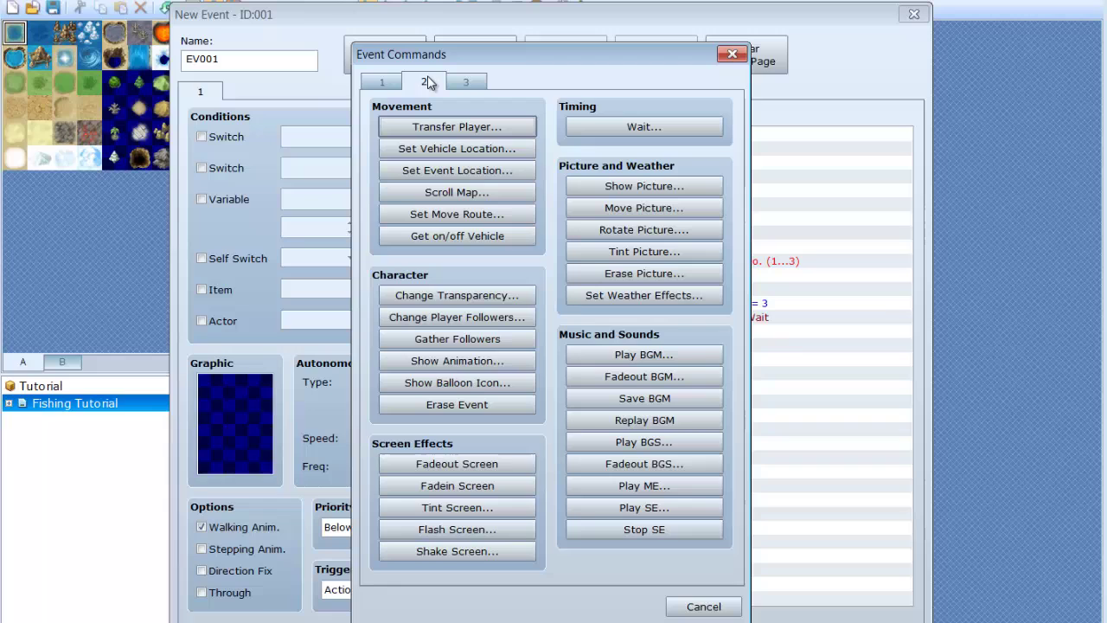
click(385, 84)
click(686, 150)
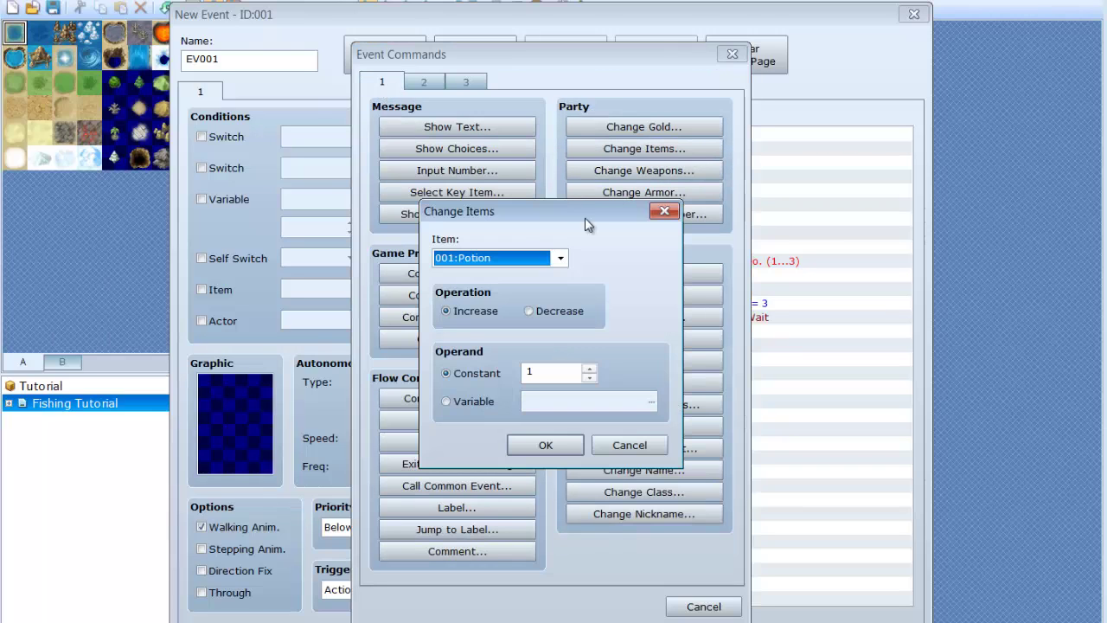
click(560, 258)
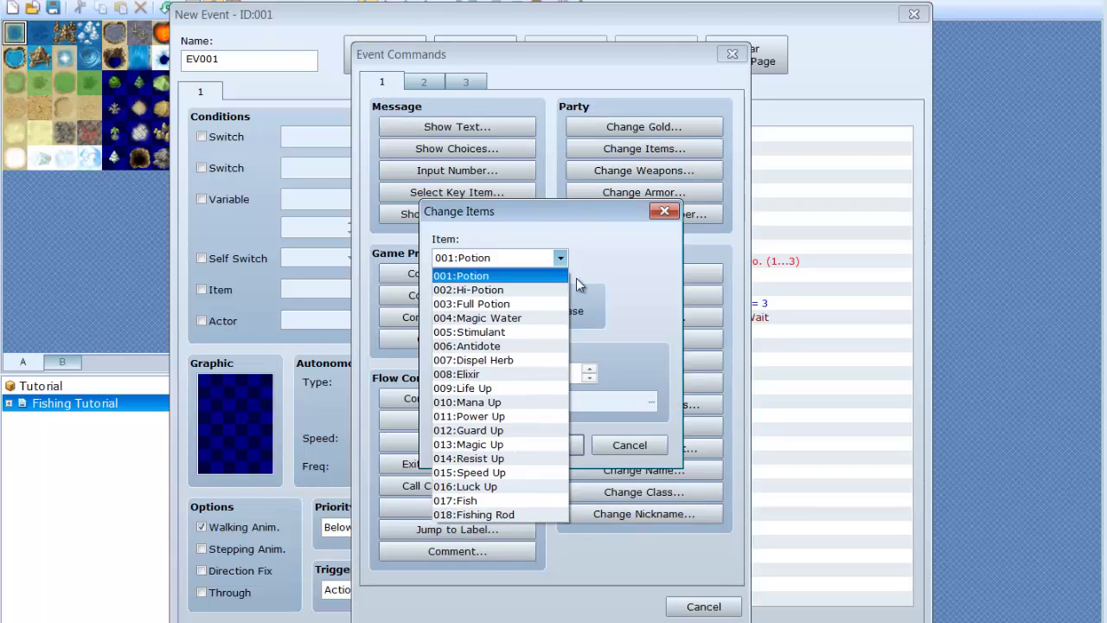
click(535, 501)
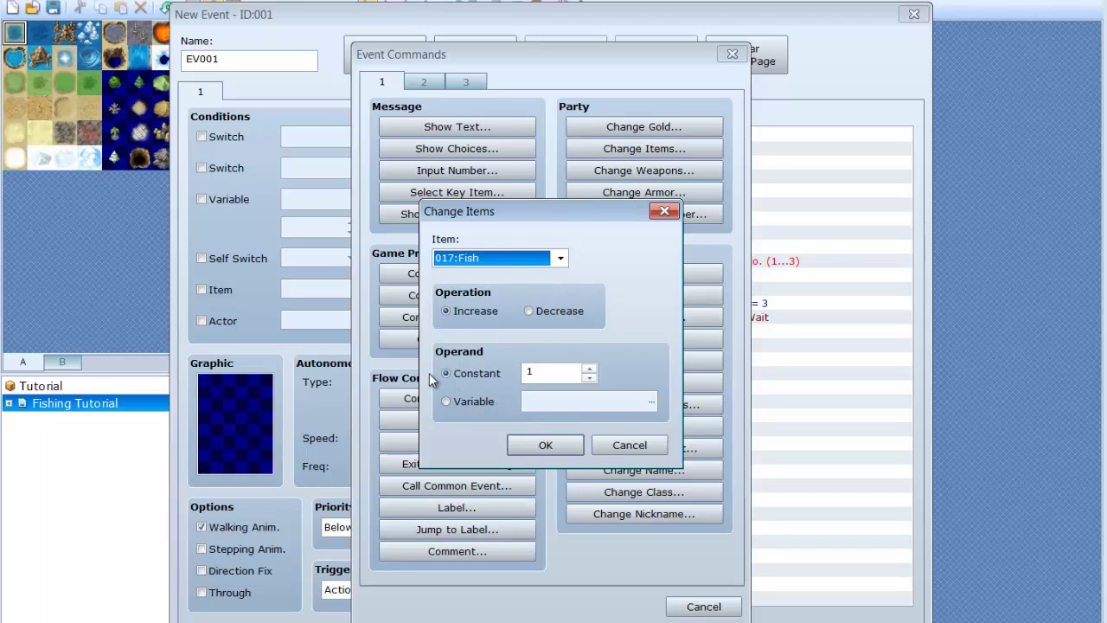
click(530, 451)
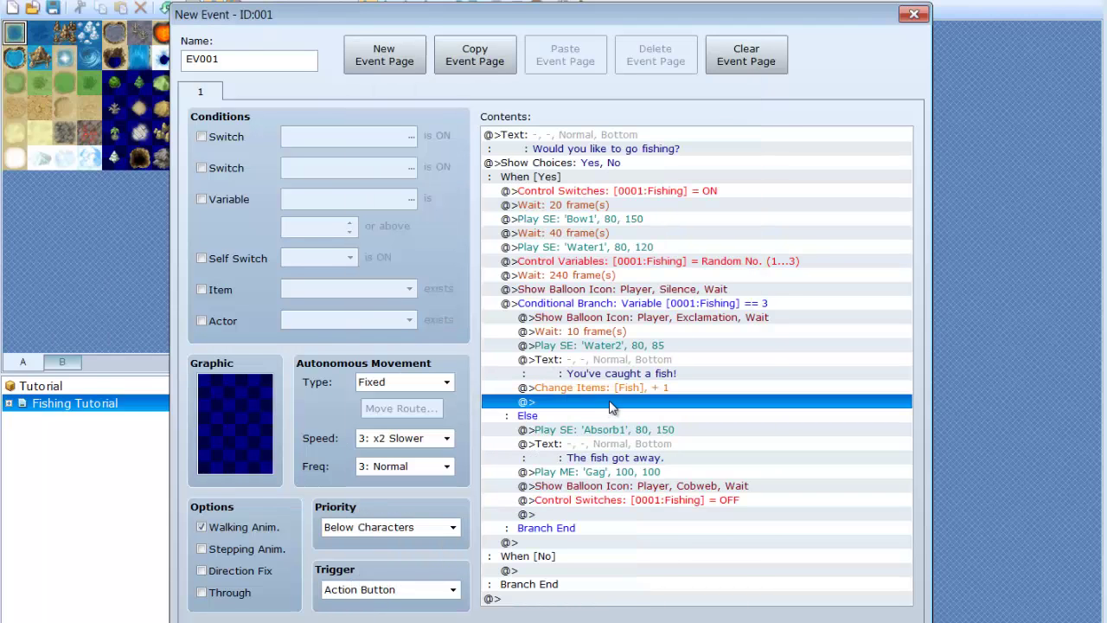
Add a Music Note balloon icon after the item change
double_click(611, 407)
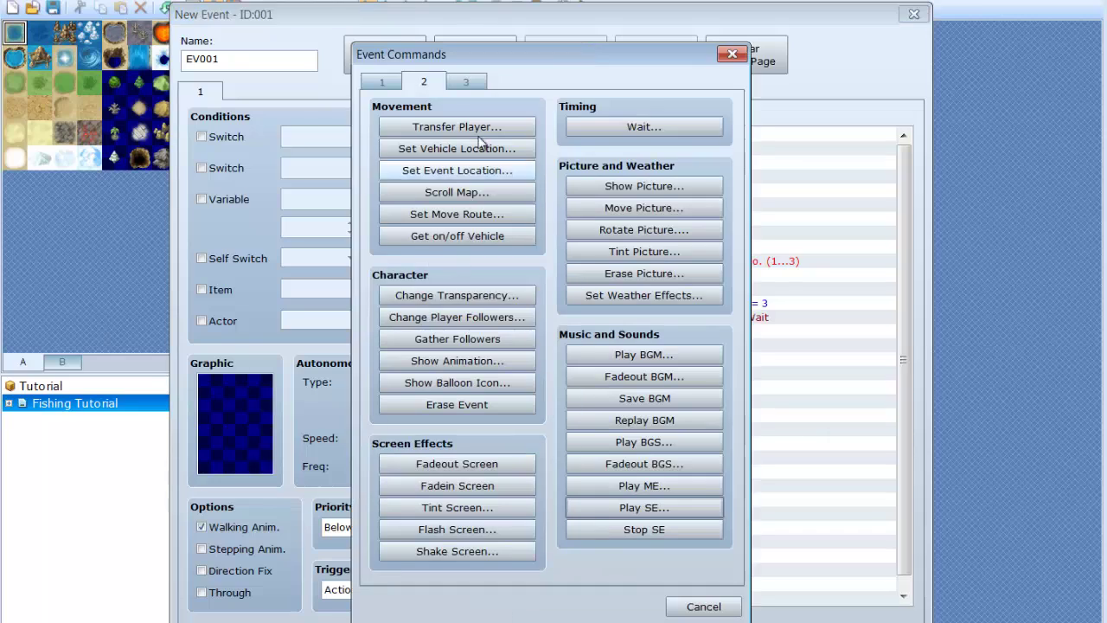
click(457, 382)
click(563, 360)
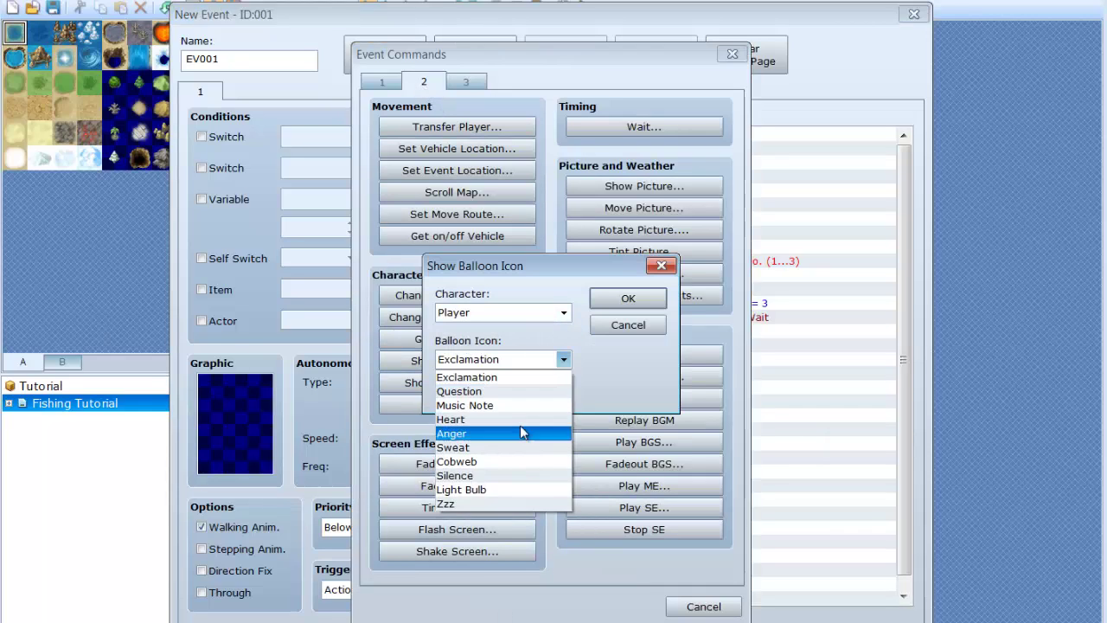
click(519, 406)
click(628, 302)
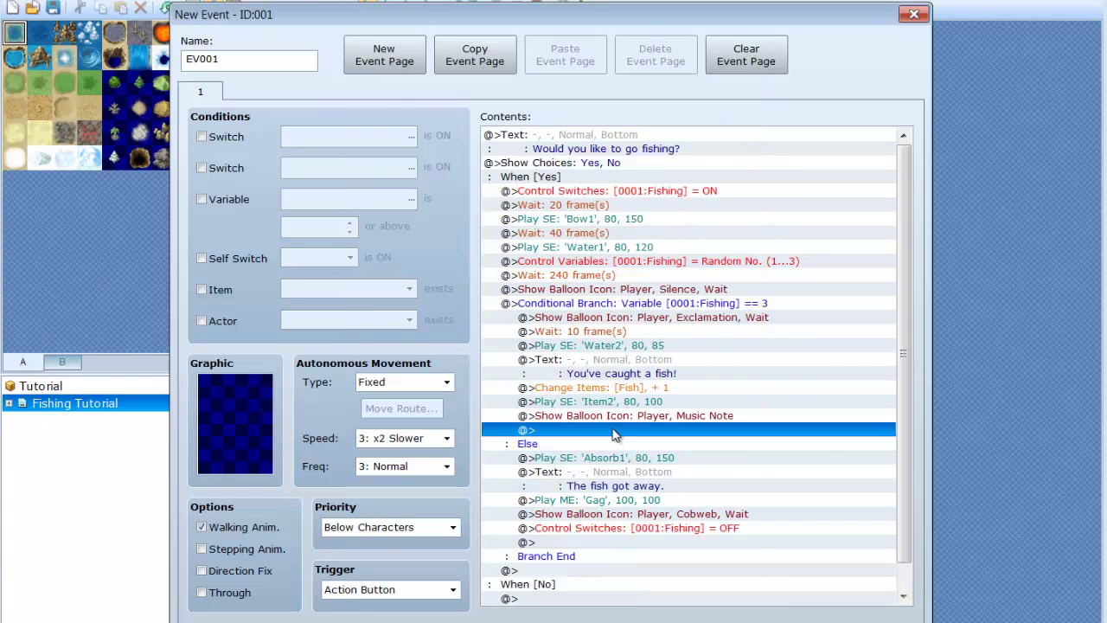
Add a Play ME command for the Item music effect
double_click(617, 435)
click(670, 488)
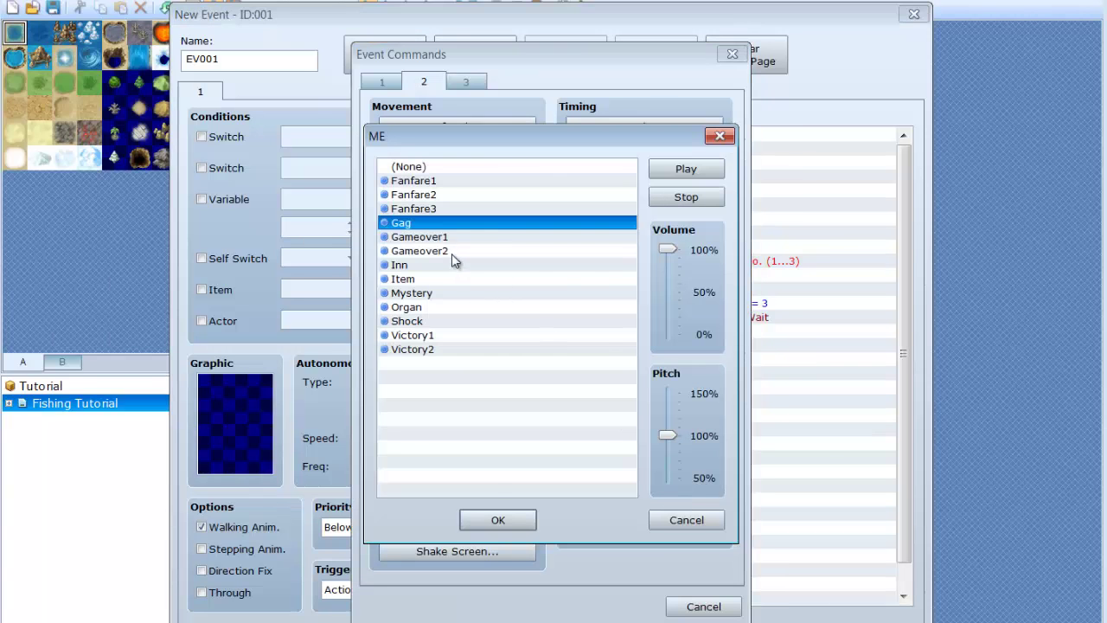
click(431, 282)
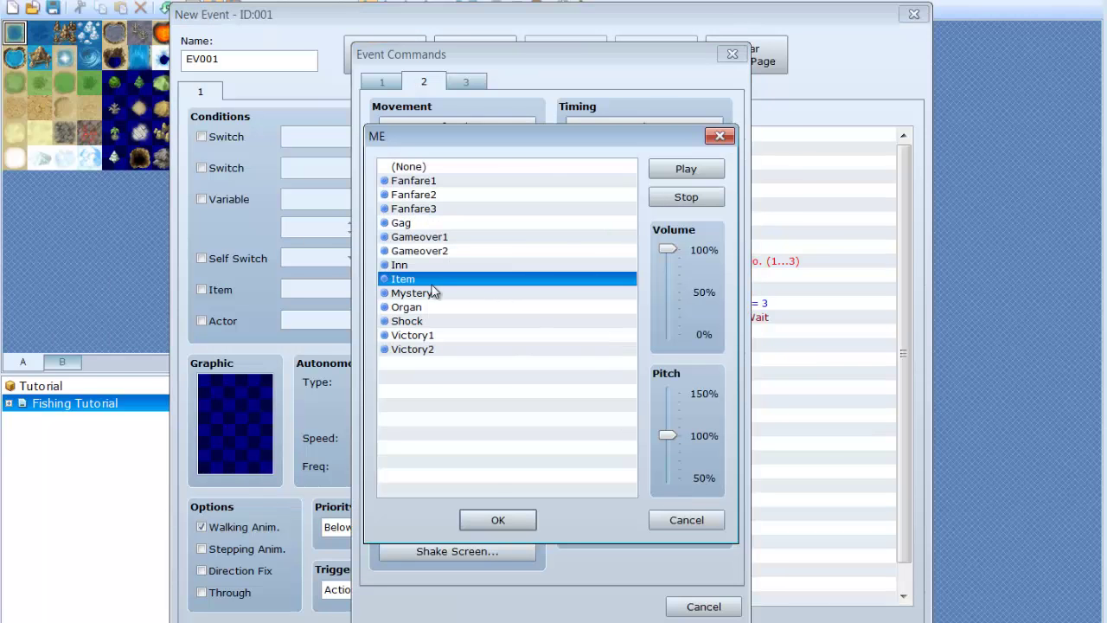
click(507, 520)
Add Control Switches turning 0001:Fishing ON
double_click(602, 429)
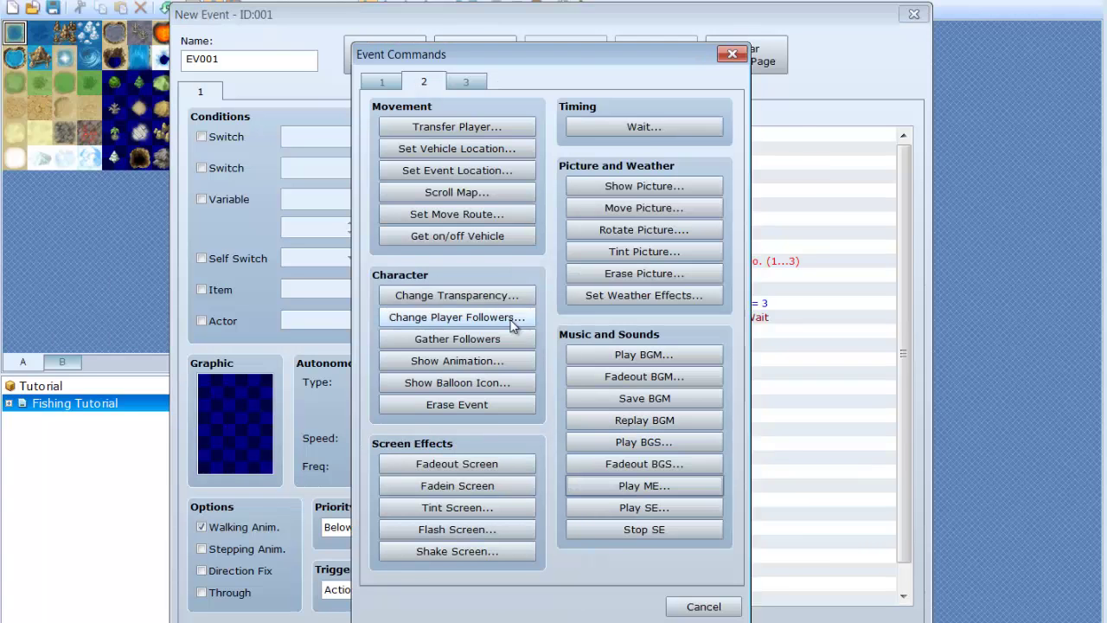
click(394, 82)
click(480, 274)
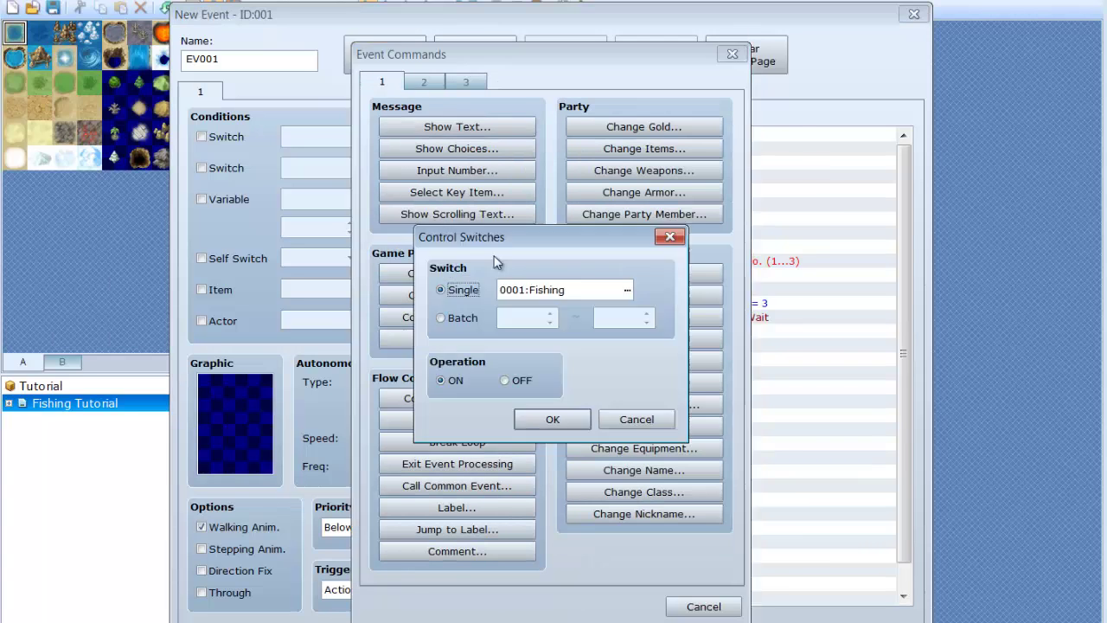
click(552, 418)
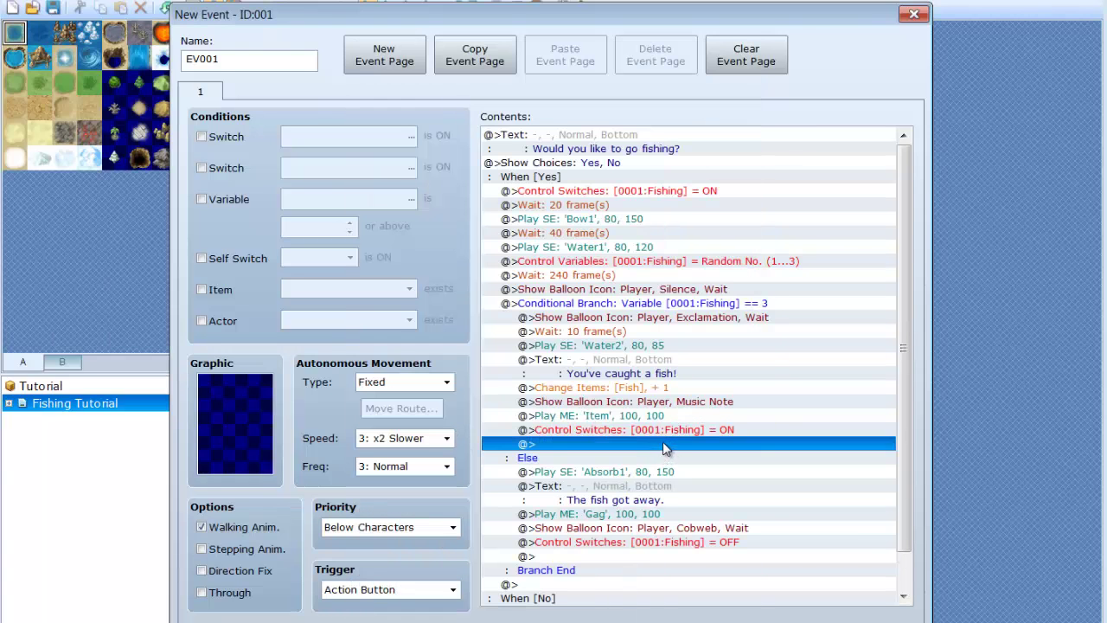
double_click(664, 445)
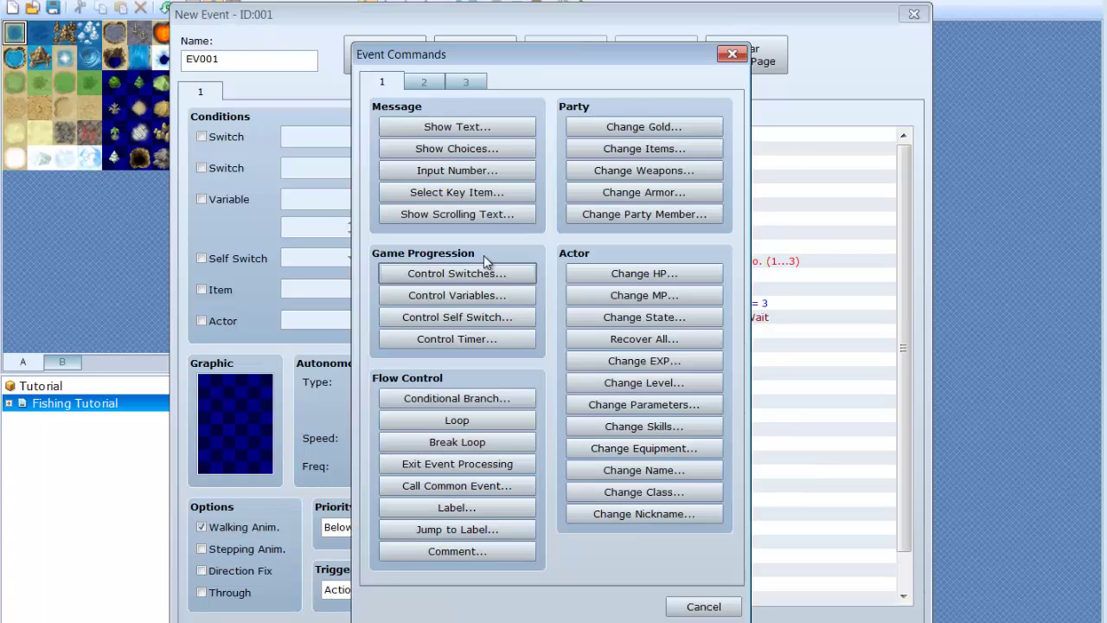
key(Escape)
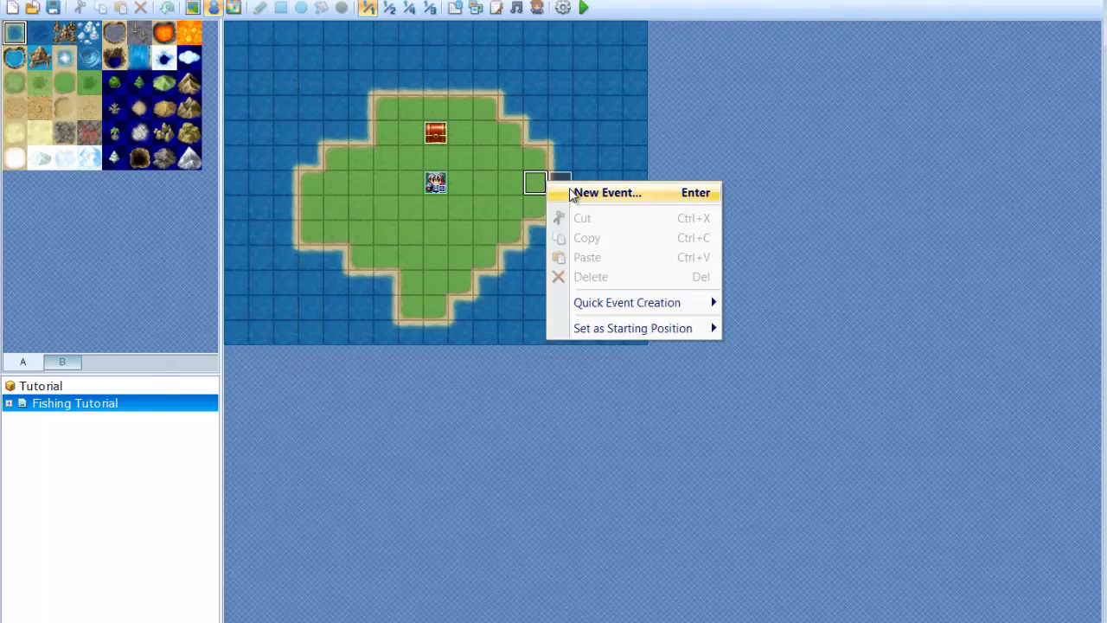
Set the fishing event's priority to Same as Characters
click(562, 163)
right_click(564, 182)
click(597, 192)
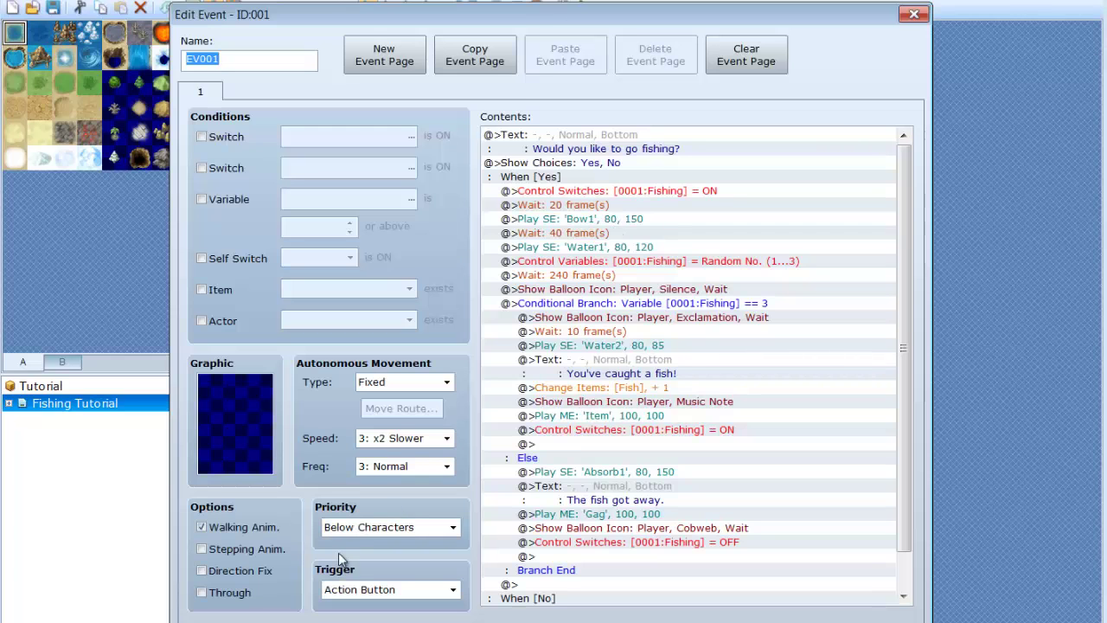
click(449, 527)
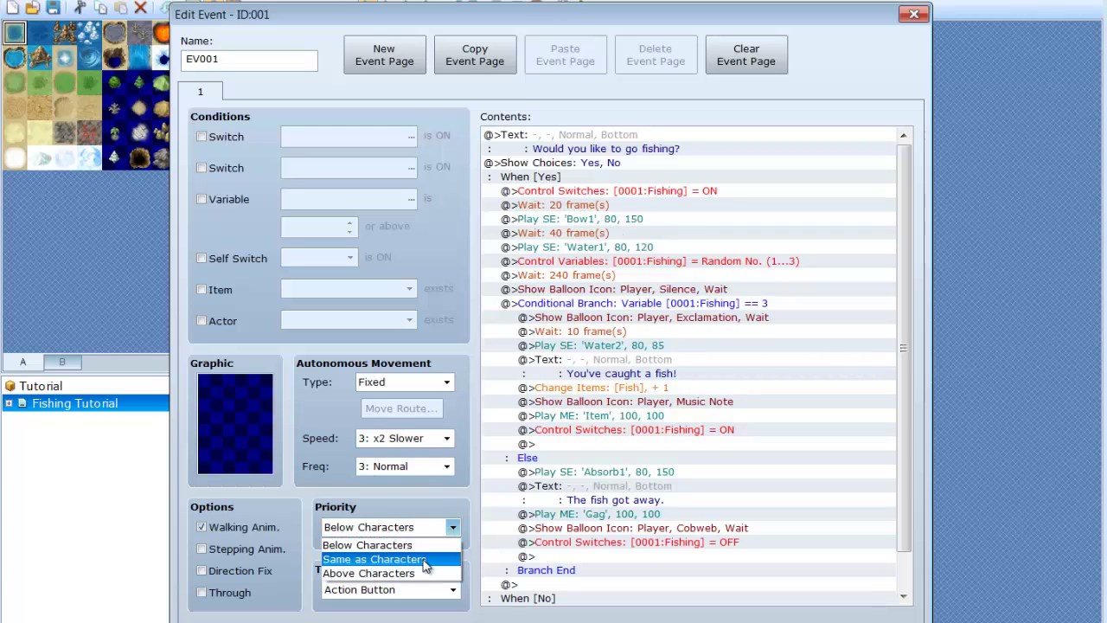
click(425, 560)
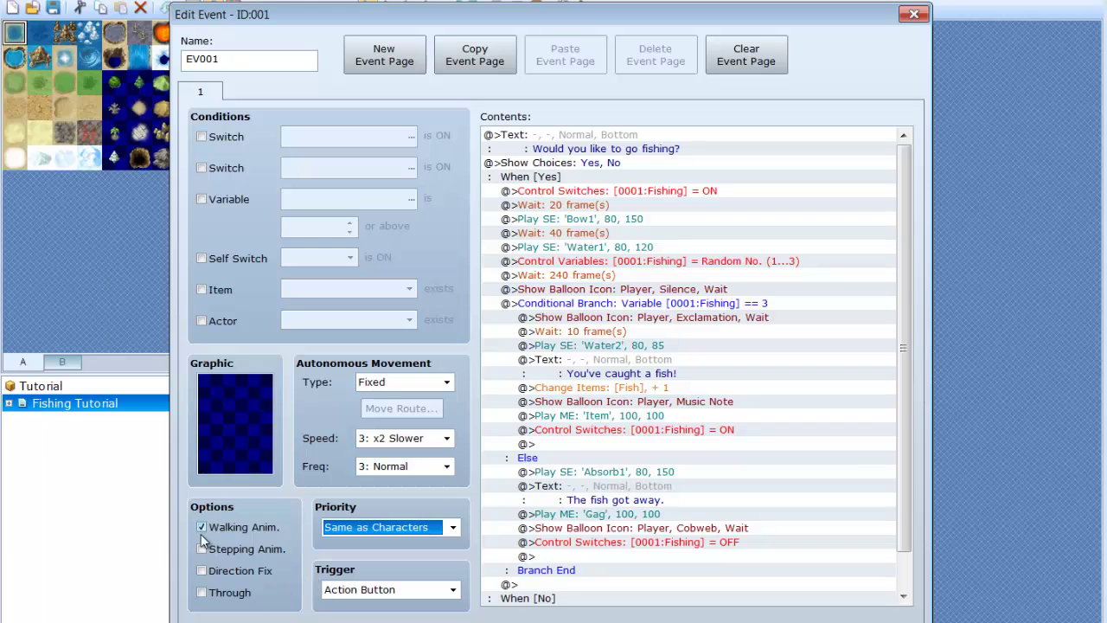
Give the event the small water splash graphic from the !Other2 sheet
double_click(238, 465)
drag(387, 385, 277, 515)
click(276, 509)
click(278, 523)
click(279, 509)
click(285, 494)
click(286, 480)
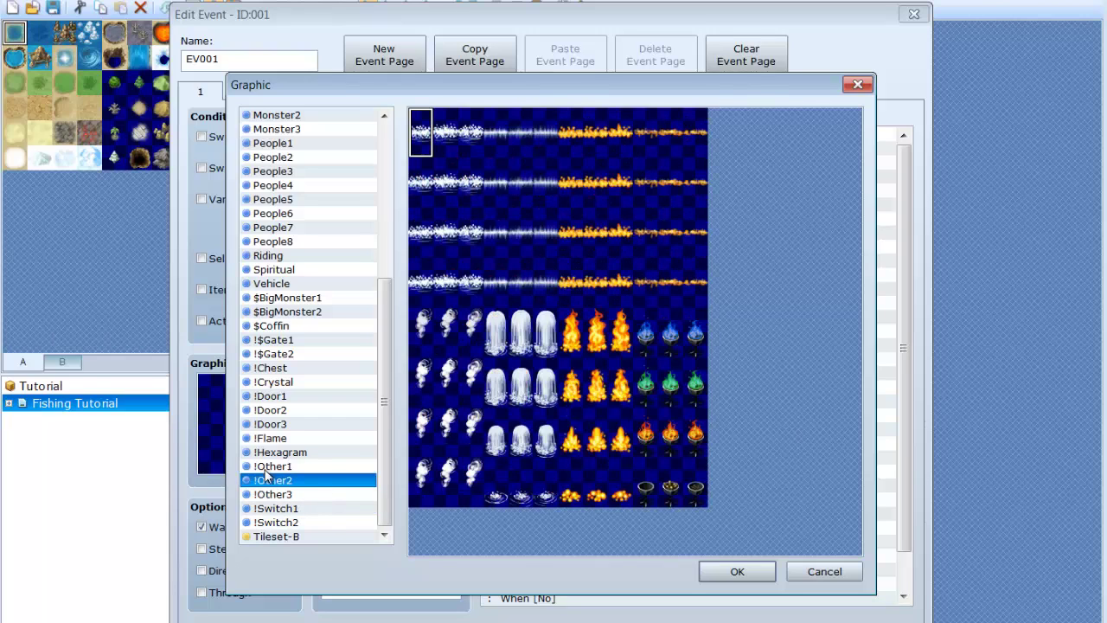
click(519, 504)
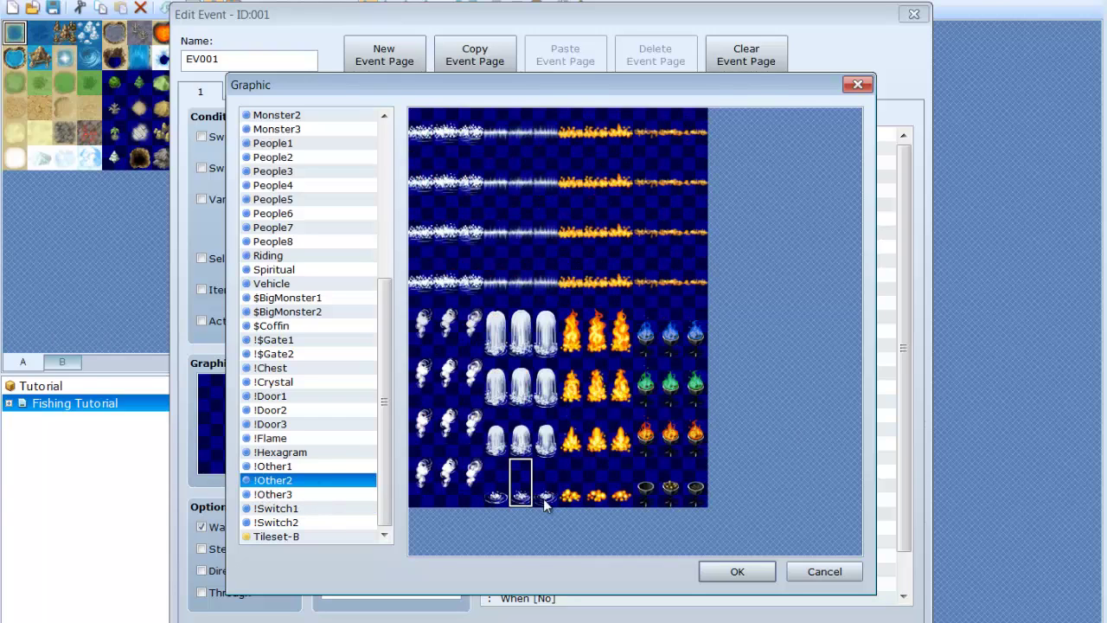
click(735, 571)
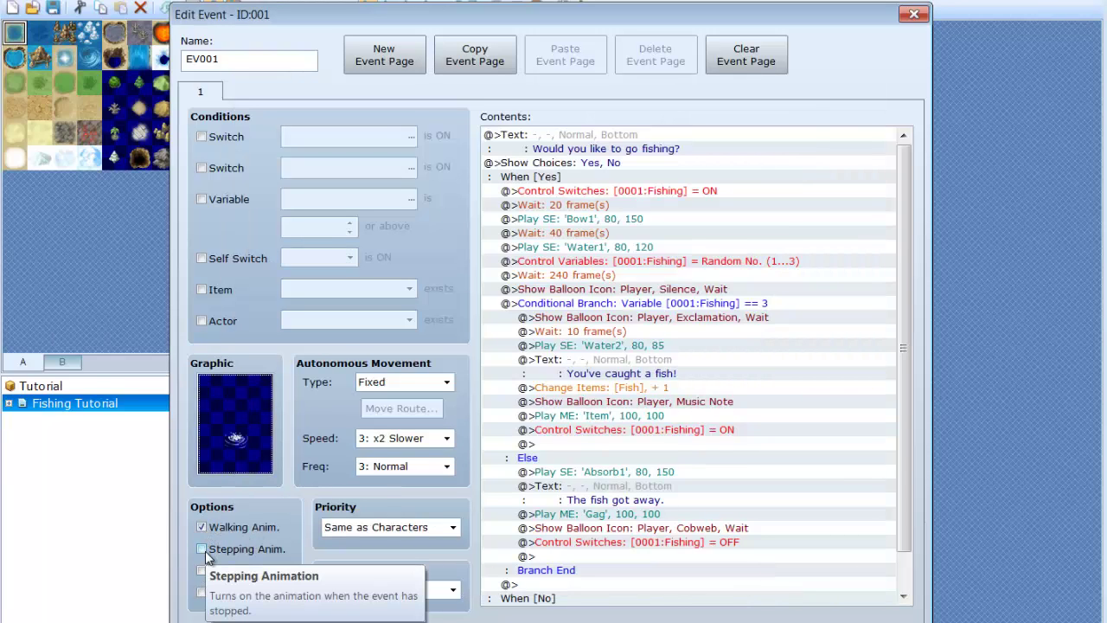
Enable Stepping Anim. and Direction Fix, disable Walking Anim., and apply the event changes
click(205, 550)
click(204, 529)
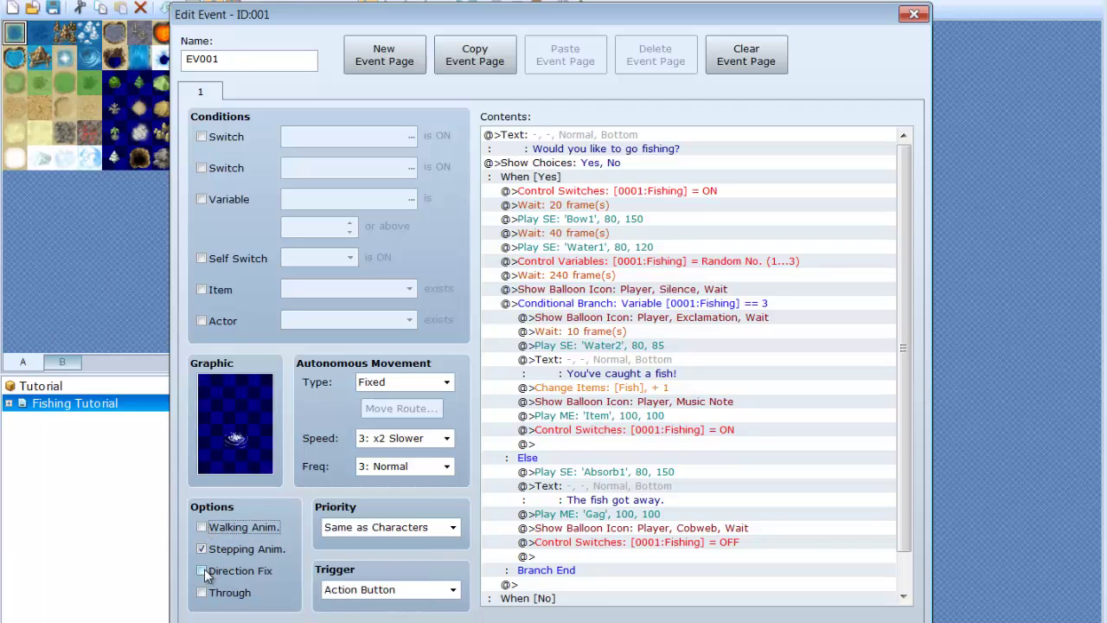
click(203, 571)
double_click(203, 59)
key(Return)
Save Tutorial and playtest, walking the player to the shore to try the fishing spot
click(587, 8)
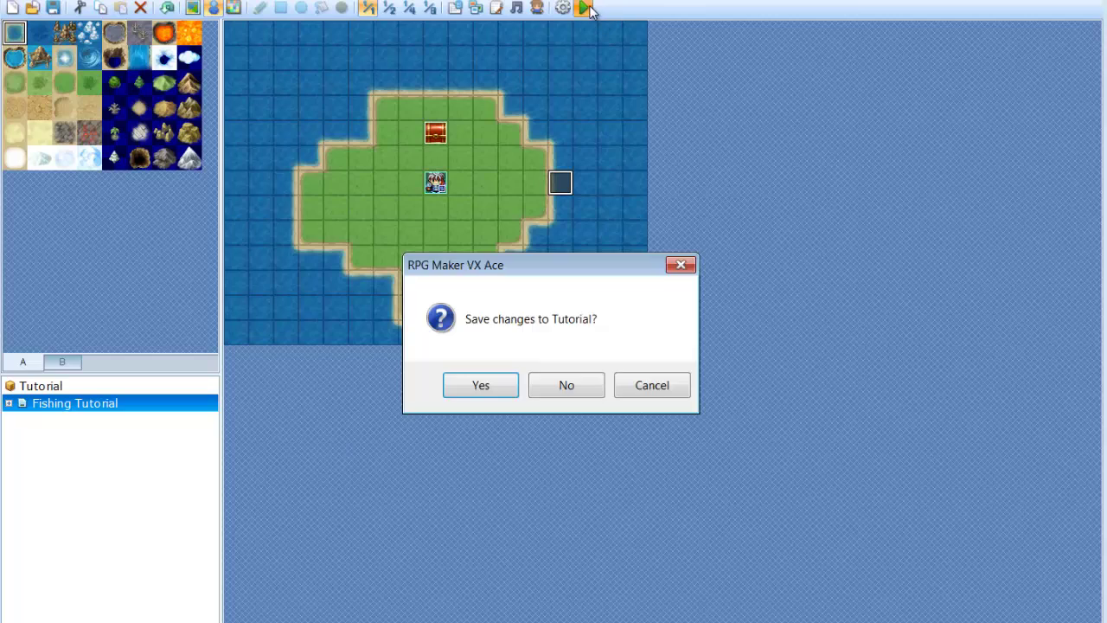
key(Return)
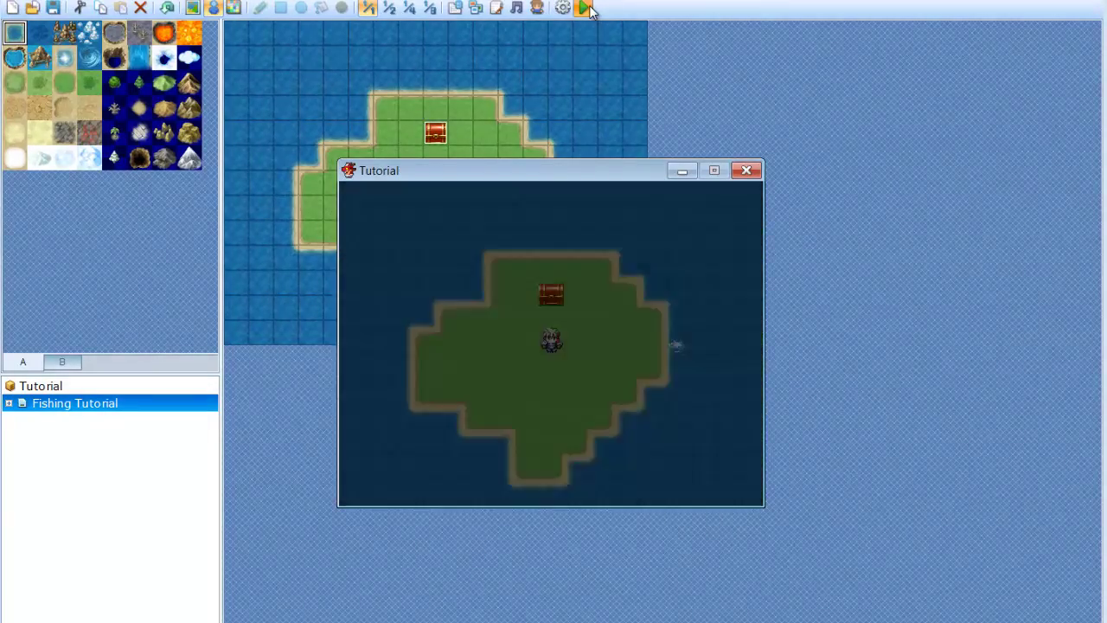
key(Right)
key(Return)
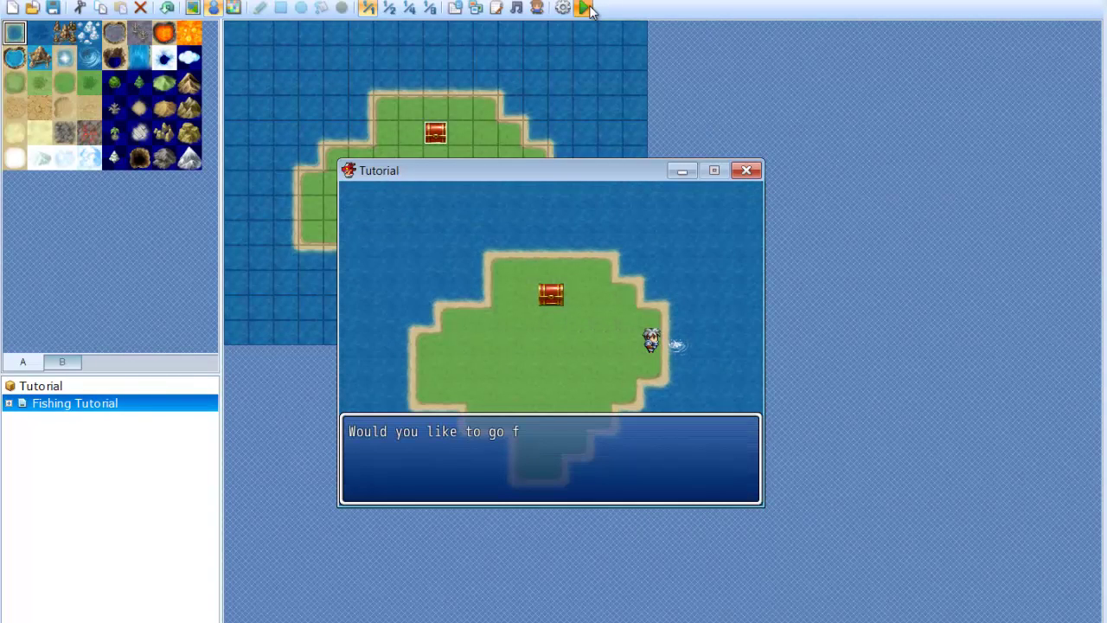
key(Return)
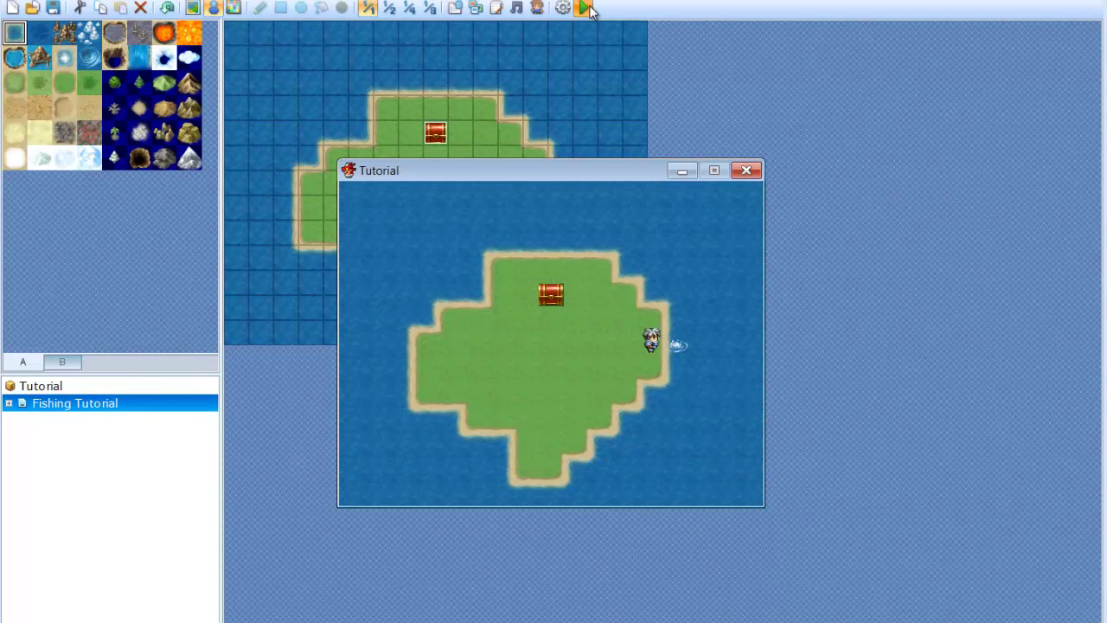
key(Down)
key(Left)
key(Left)
key(Right)
key(Up)
key(Right)
Fish at the splash until a catch succeeds, then close the playtest window
key(Return)
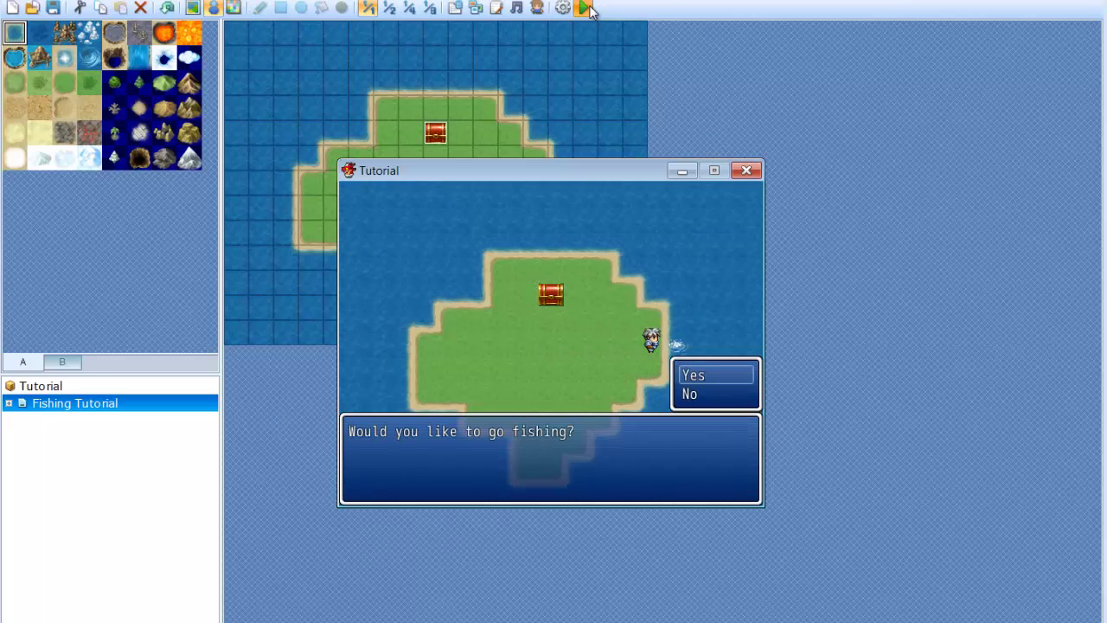
key(Return)
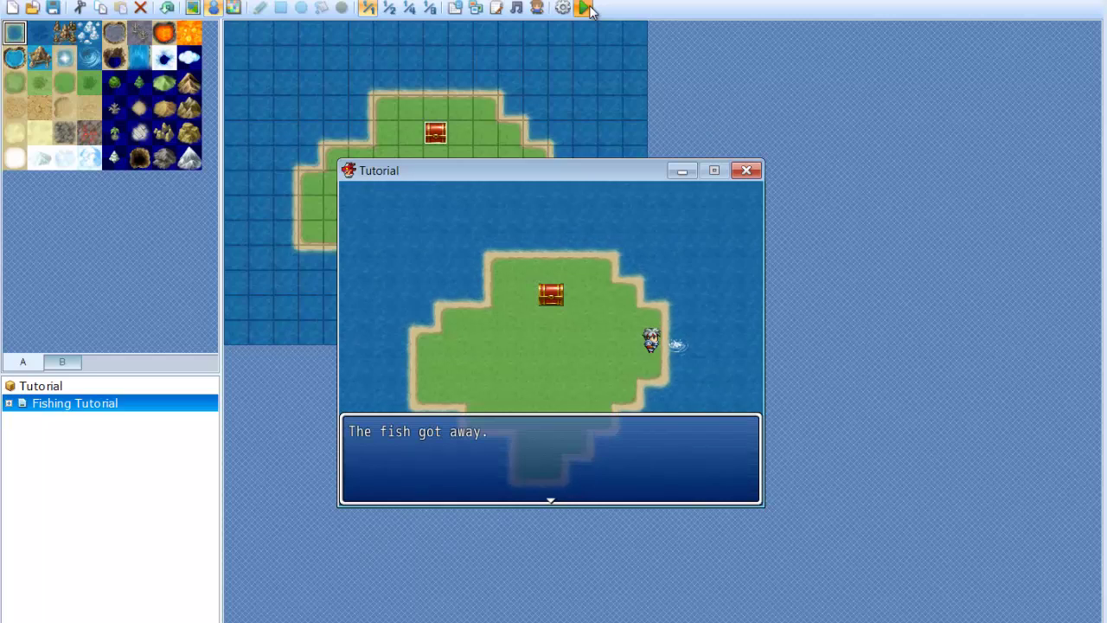
key(Return)
key(Return)
key(Return)
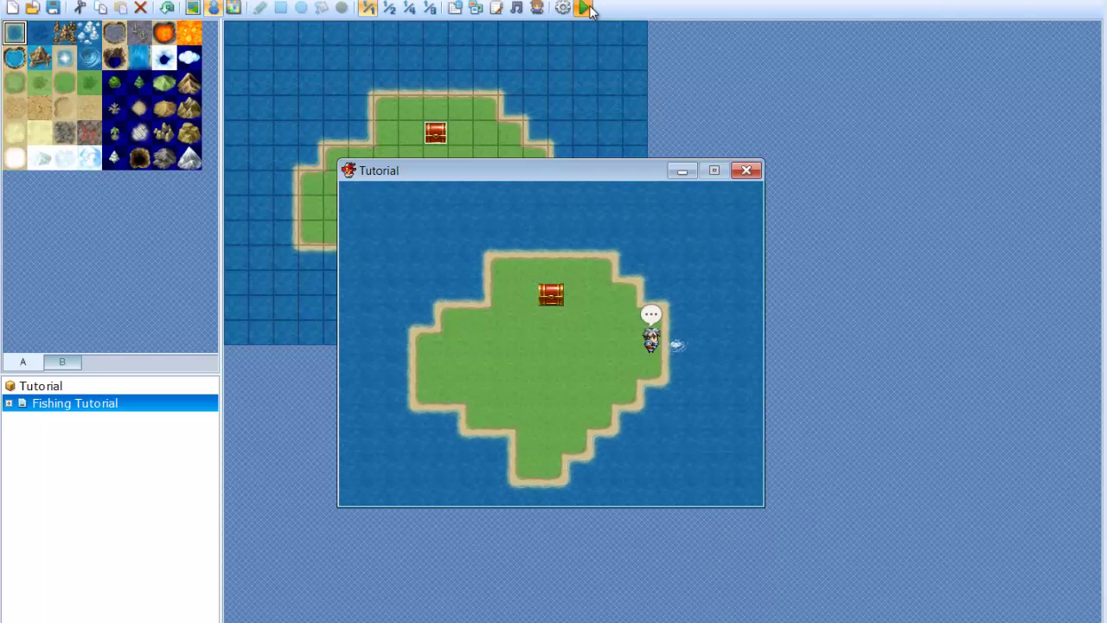
key(Return)
key(Return)
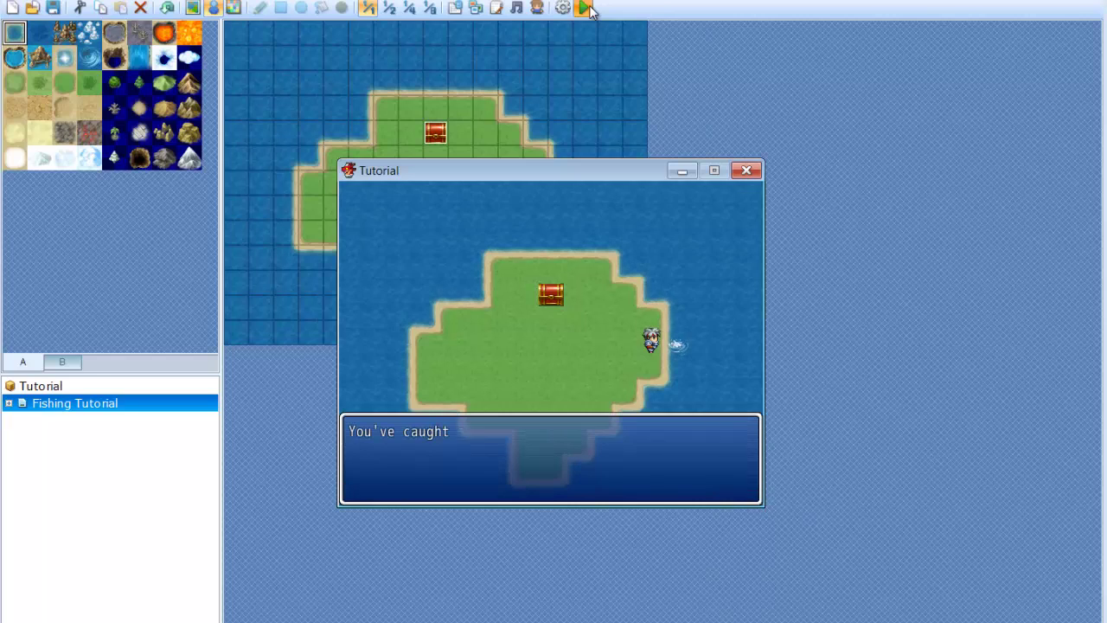
key(Return)
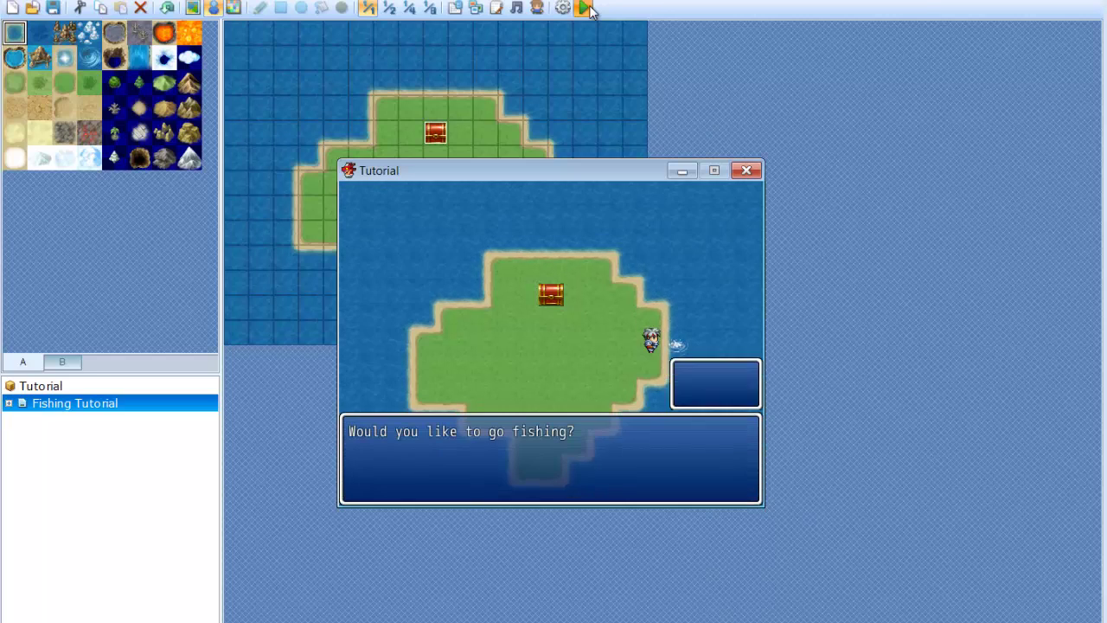
key(Down)
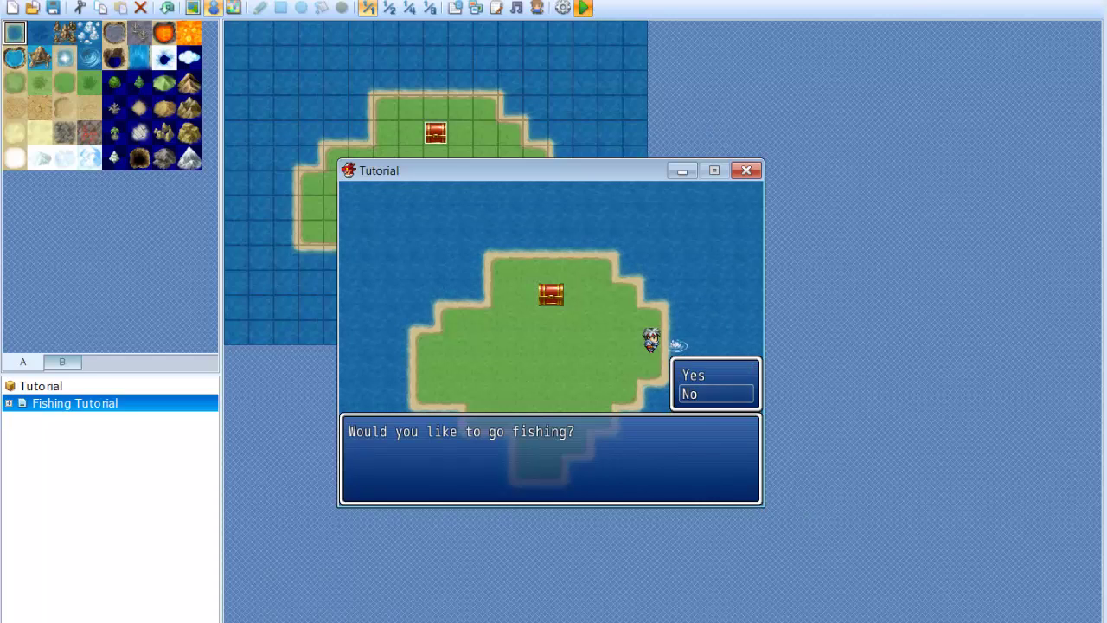
click(746, 171)
Insert a Control Self Switch command turning A ON in the caught branch
right_click(554, 182)
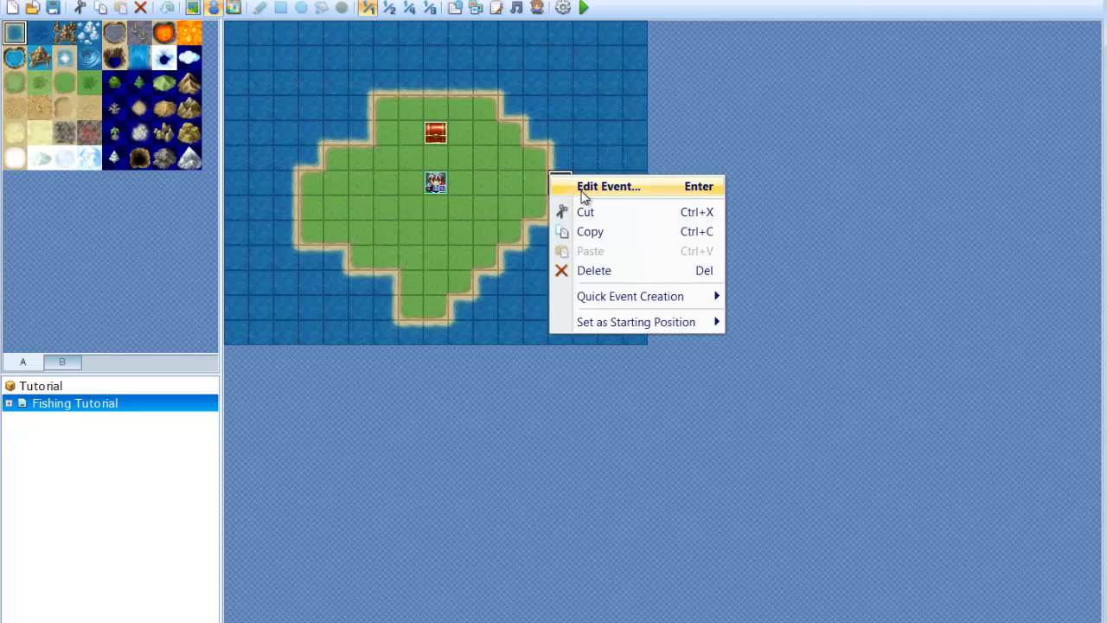
click(584, 192)
click(583, 443)
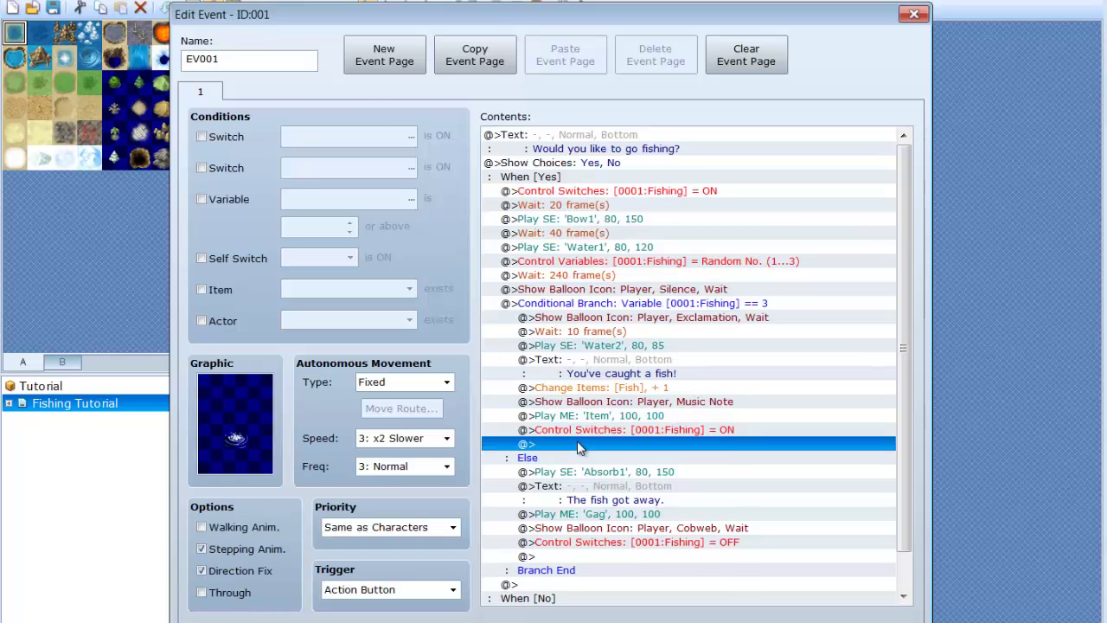
right_click(598, 443)
click(610, 451)
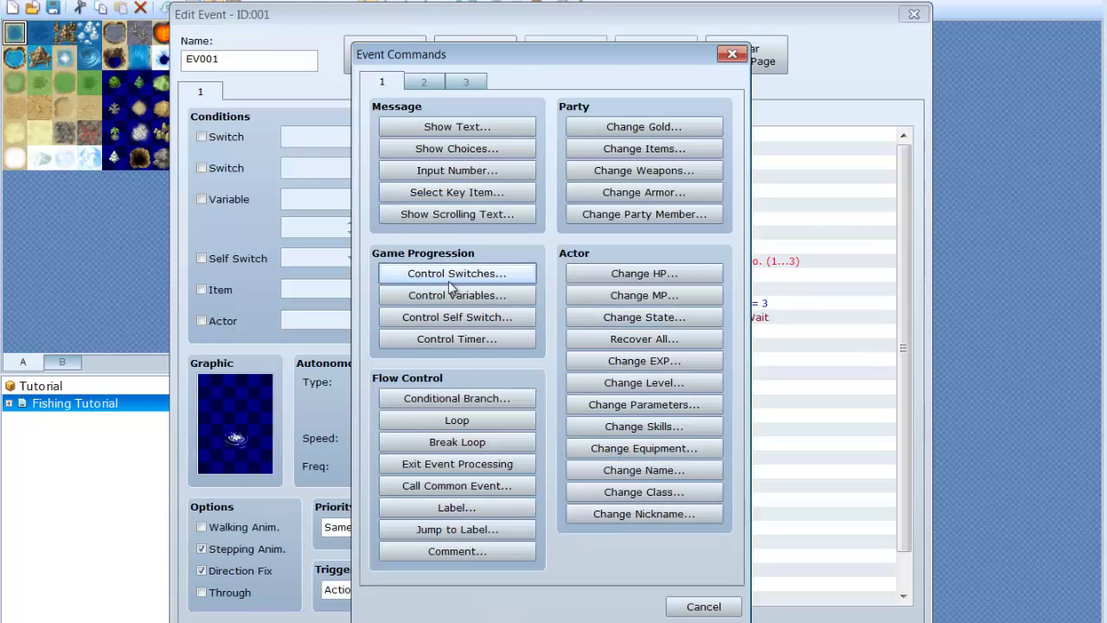
click(415, 317)
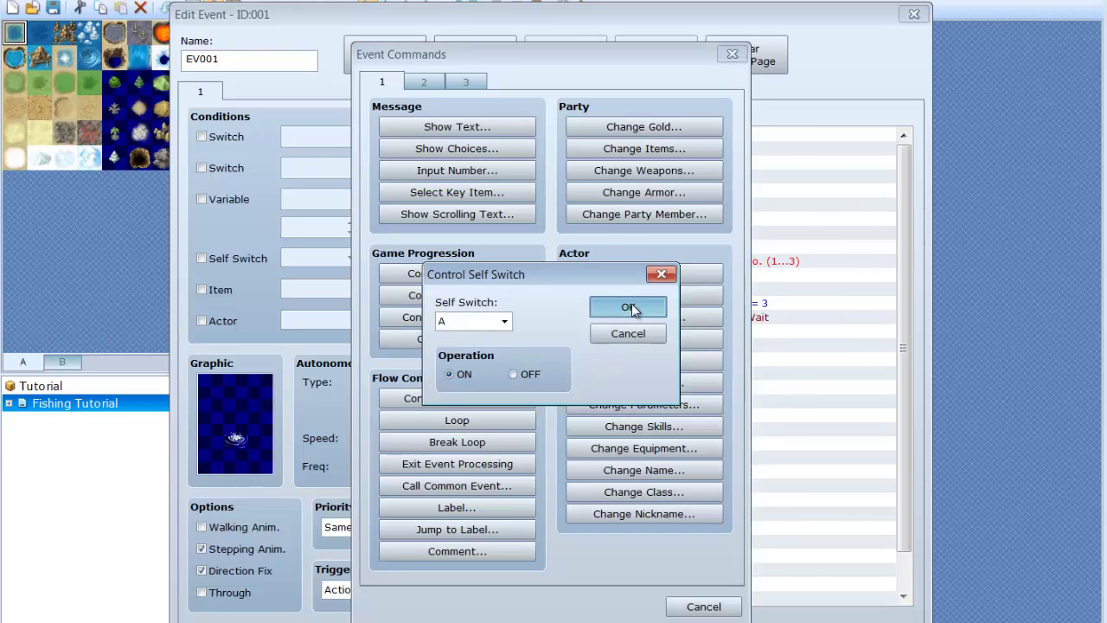
click(630, 307)
Create page 2 conditioned on Self Switch A ON, then compare pages 1 and 2
click(380, 56)
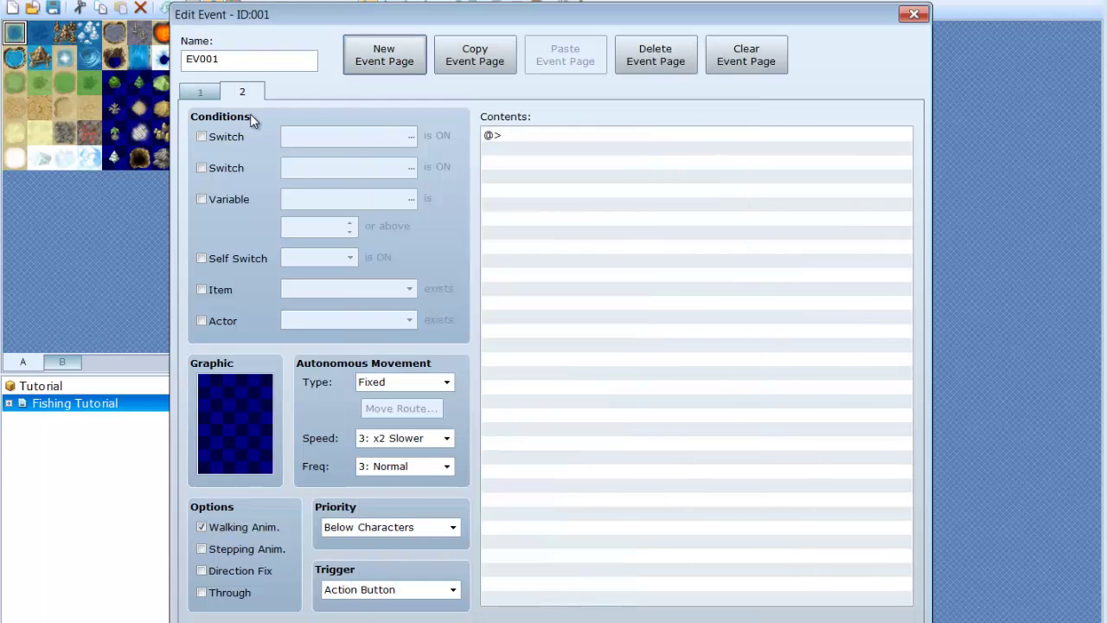
click(202, 257)
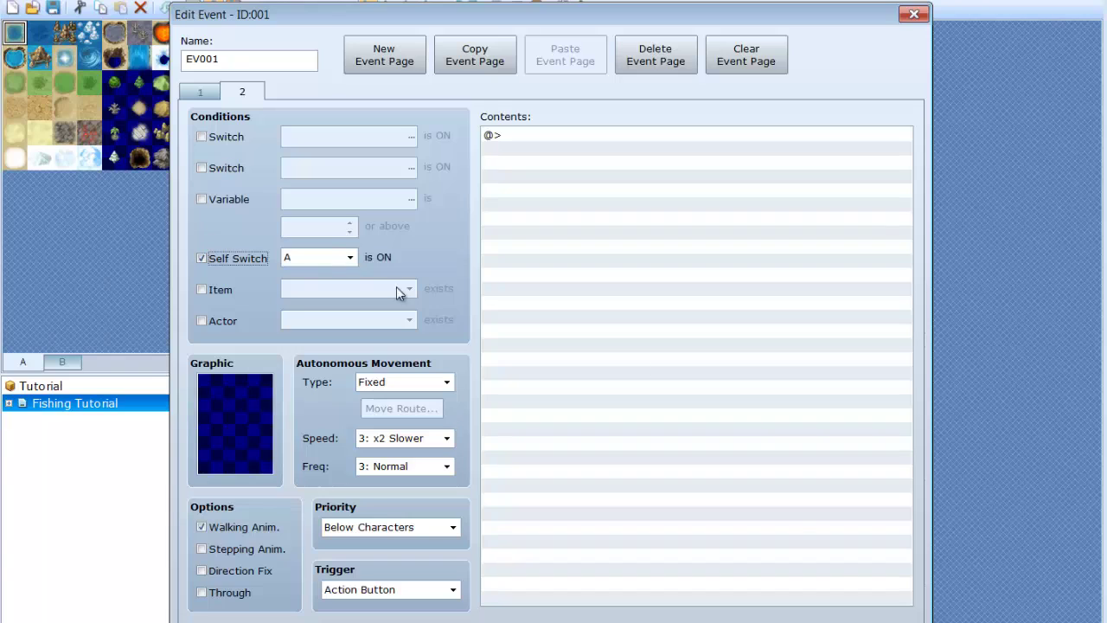
double_click(202, 58)
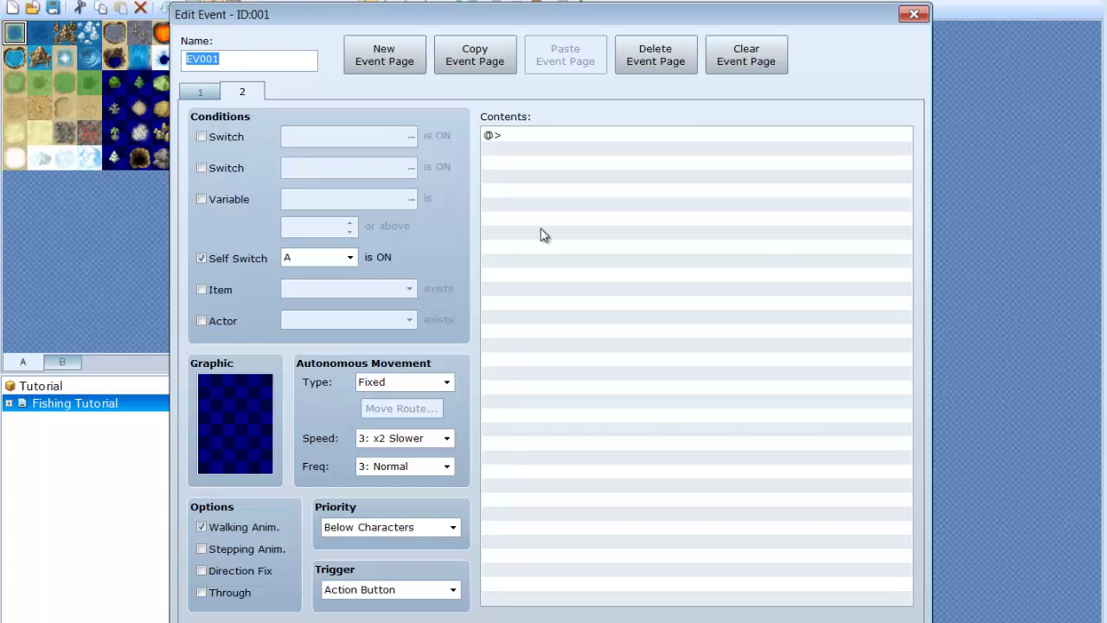
click(195, 93)
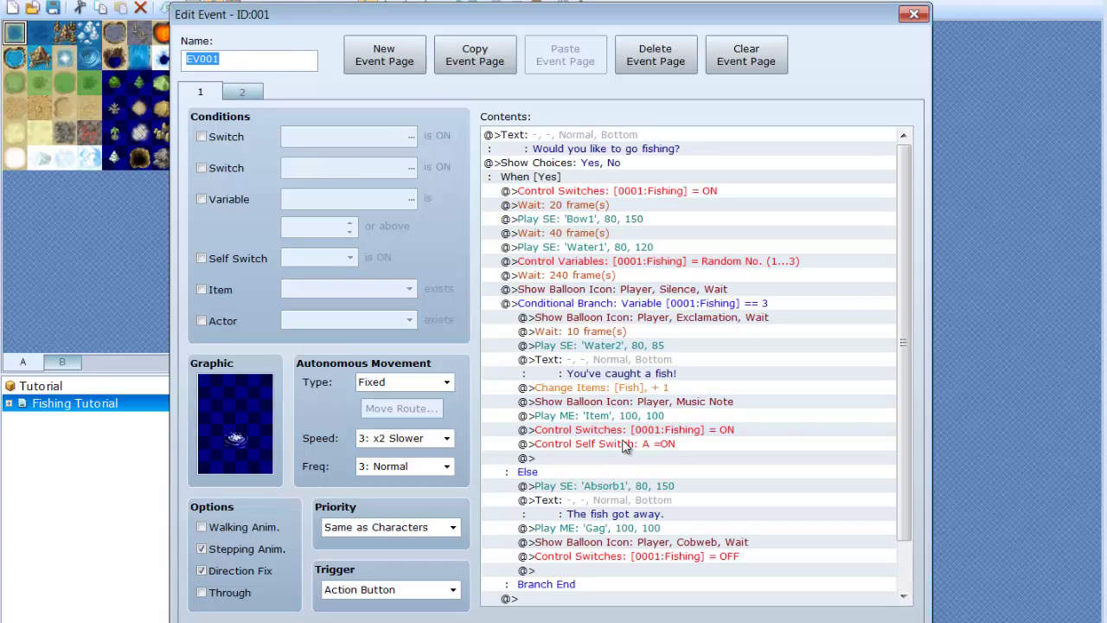
click(243, 91)
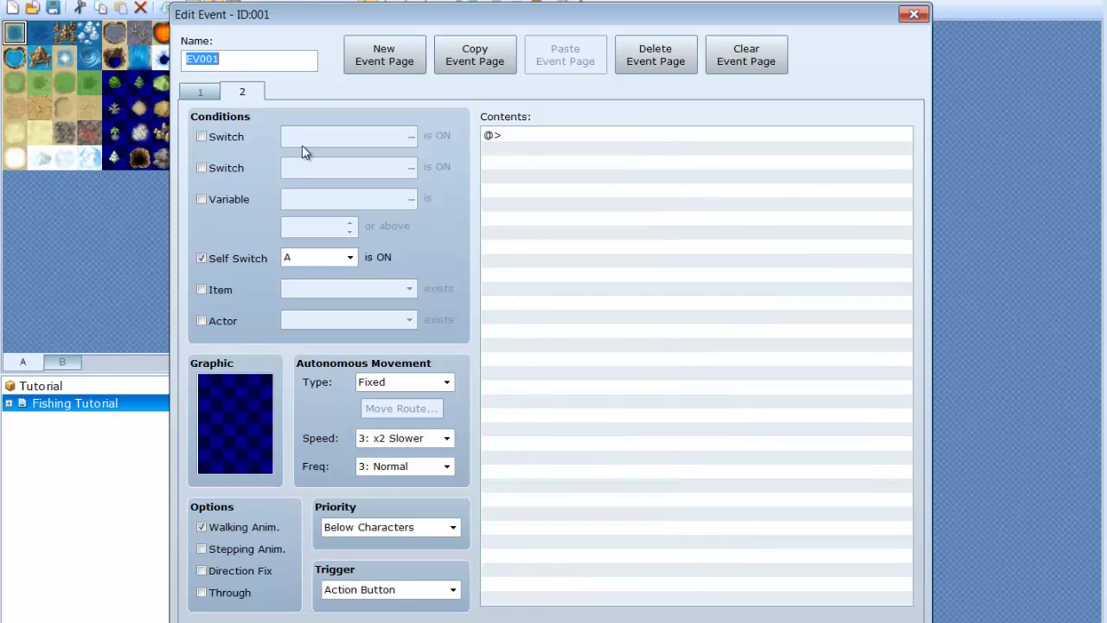
click(200, 93)
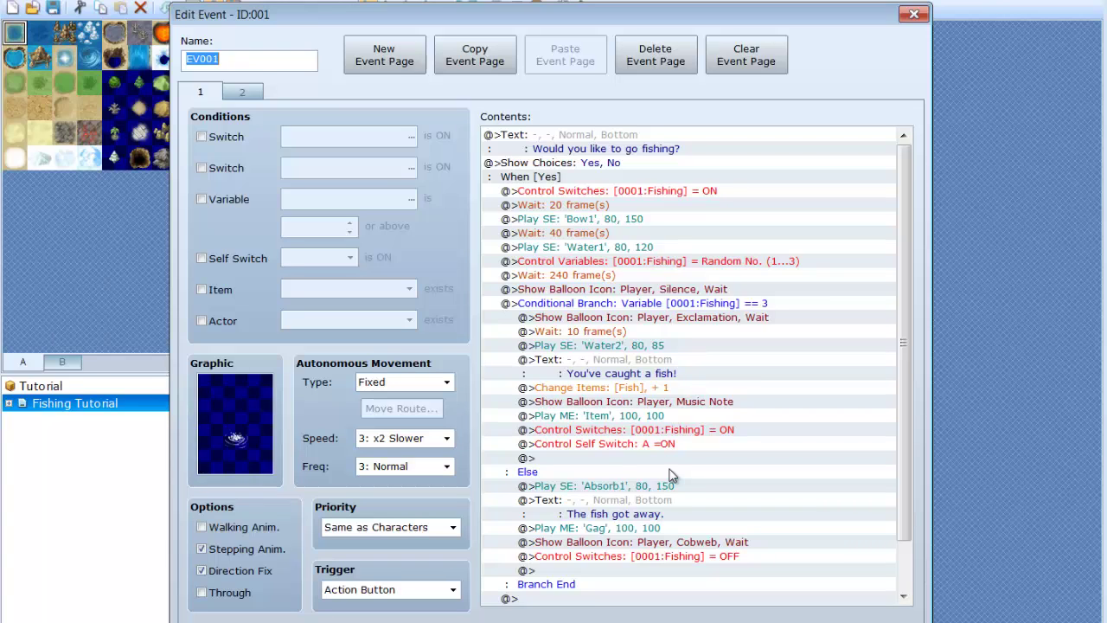
click(239, 93)
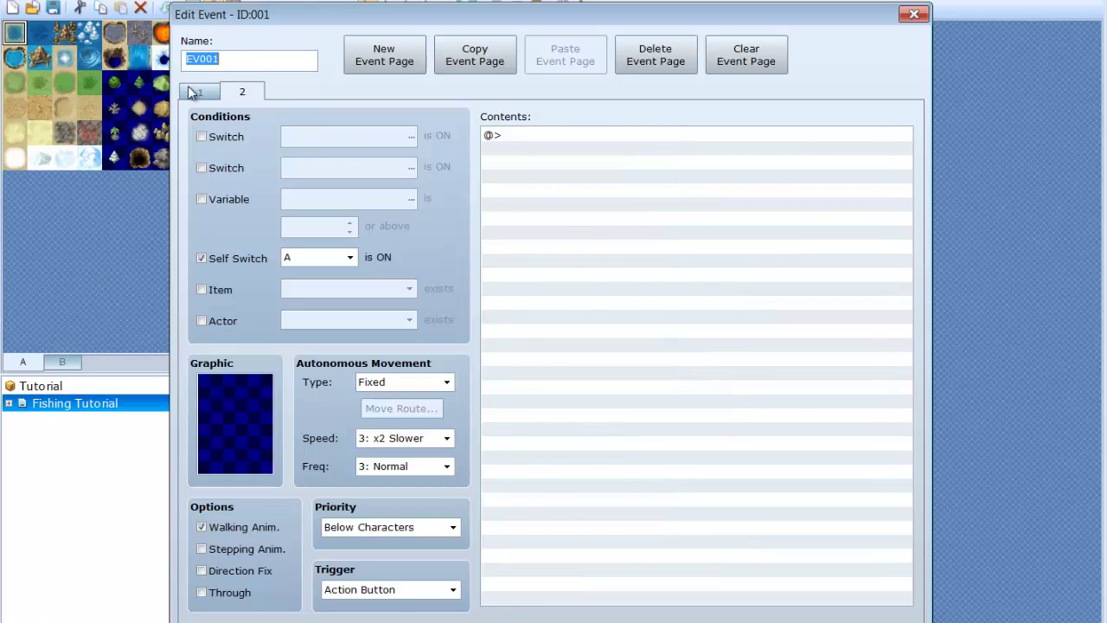
click(190, 90)
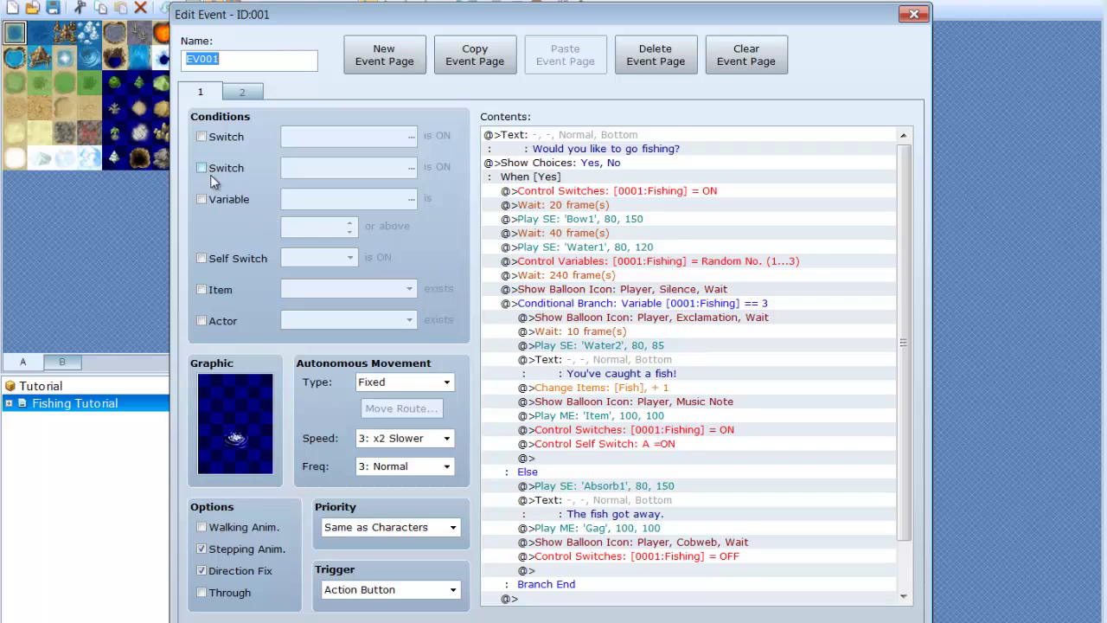
Require the 018:Fishing Rod item on page 1 and close the event editor
click(204, 290)
click(410, 288)
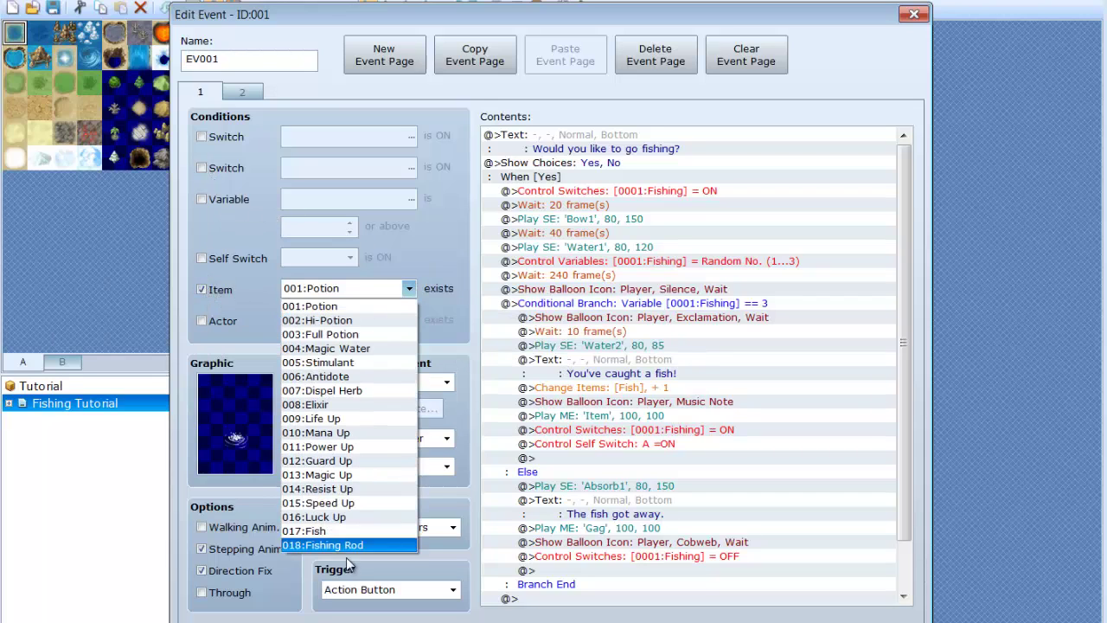
click(346, 545)
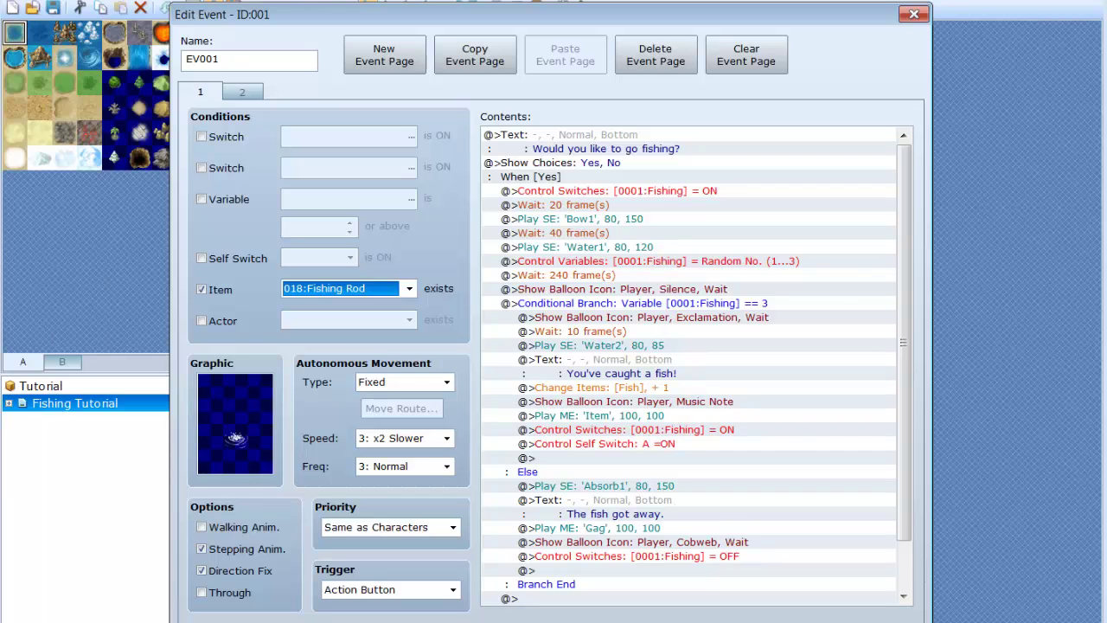
click(701, 620)
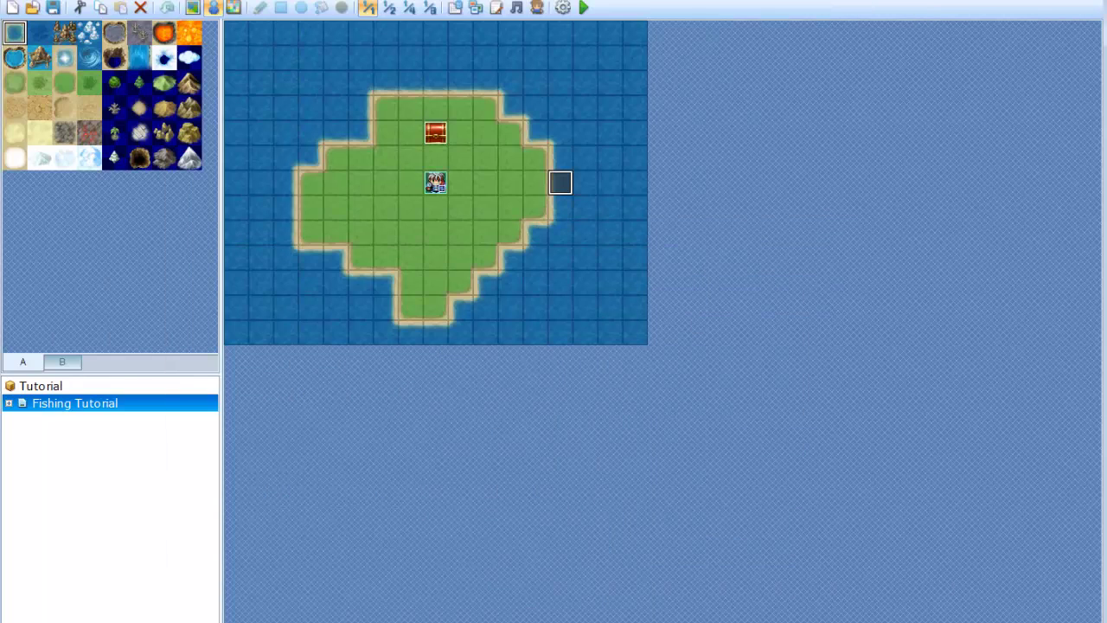
Close the Tutorial project and open the database for The Artifact
click(12, 0)
click(61, 49)
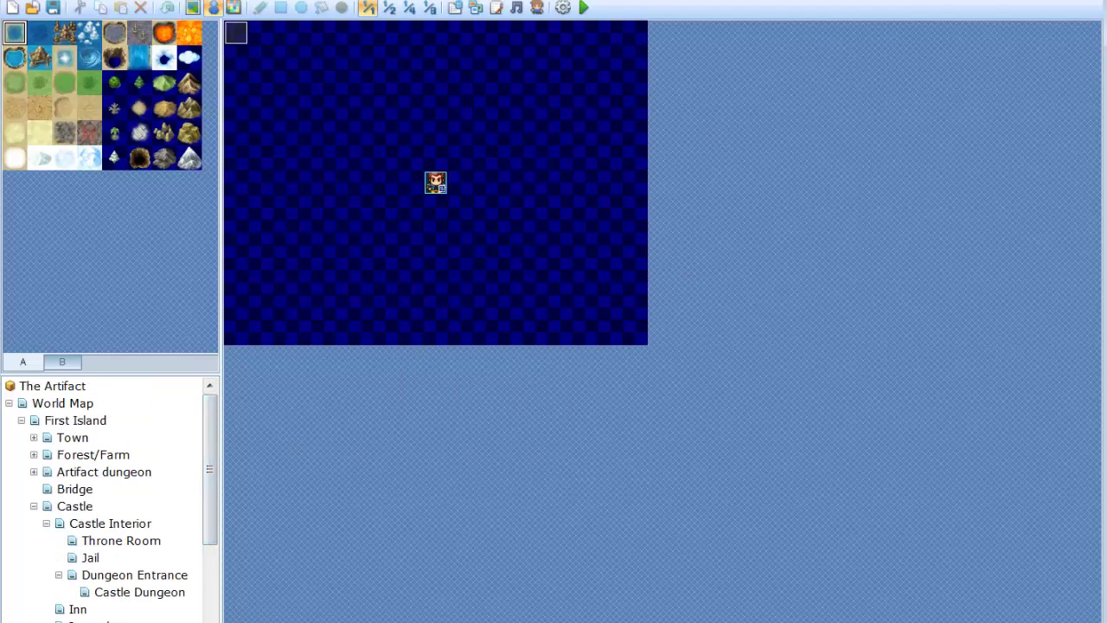
click(212, 0)
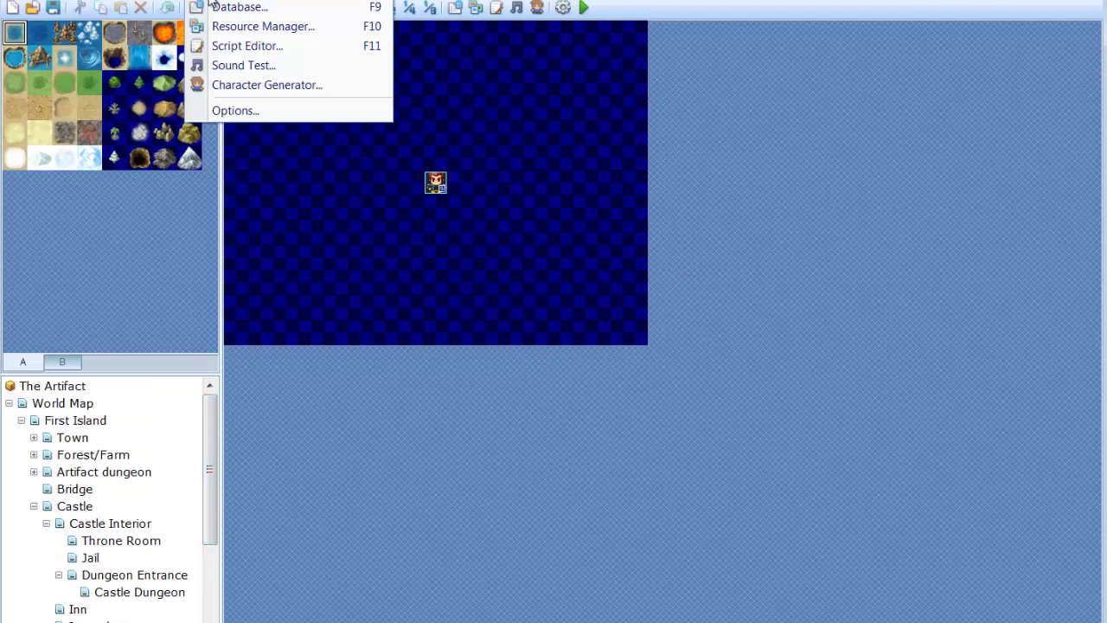
click(238, 8)
Browse the Fish, Golden Fish, Tuna, Shark, Turtle, Octopus and Swordfish items
drag(315, 143, 322, 441)
click(208, 417)
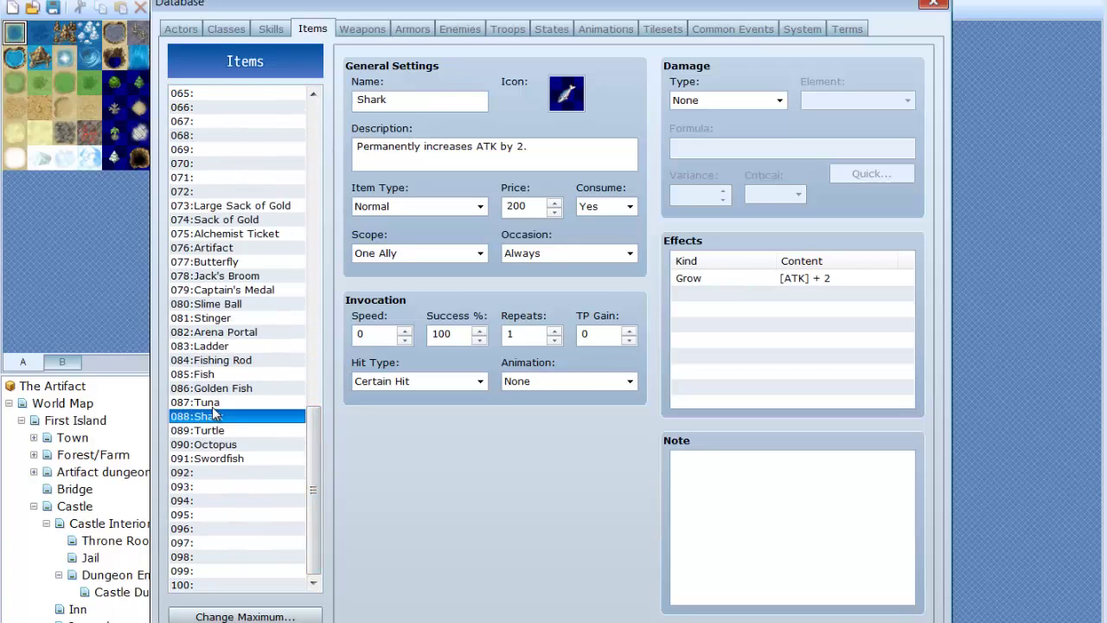
click(212, 403)
click(221, 376)
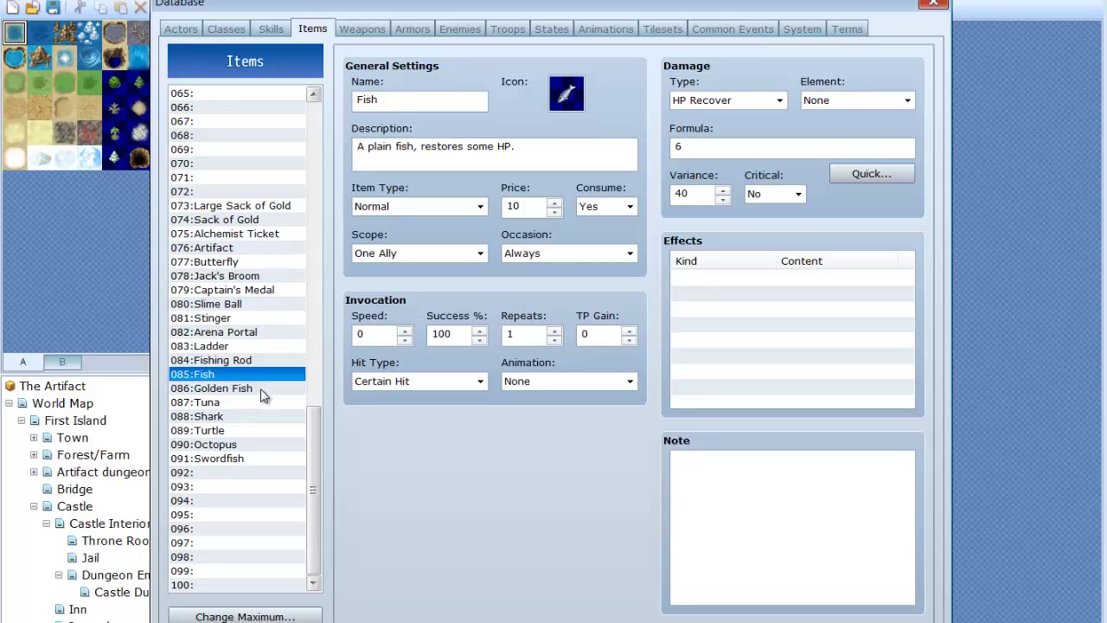
key(Down)
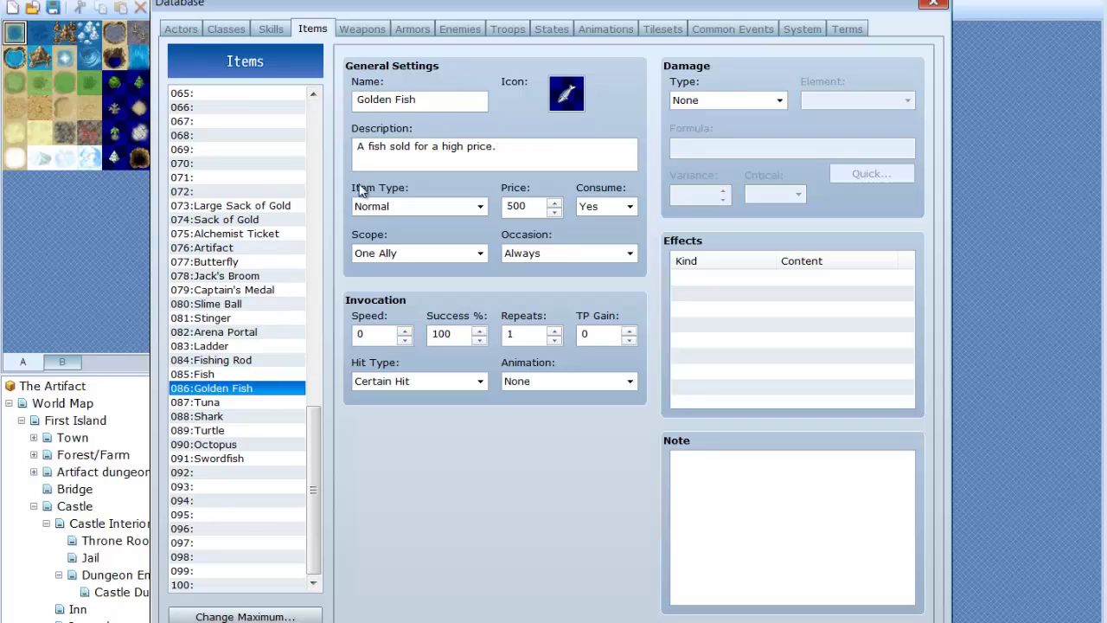
click(213, 403)
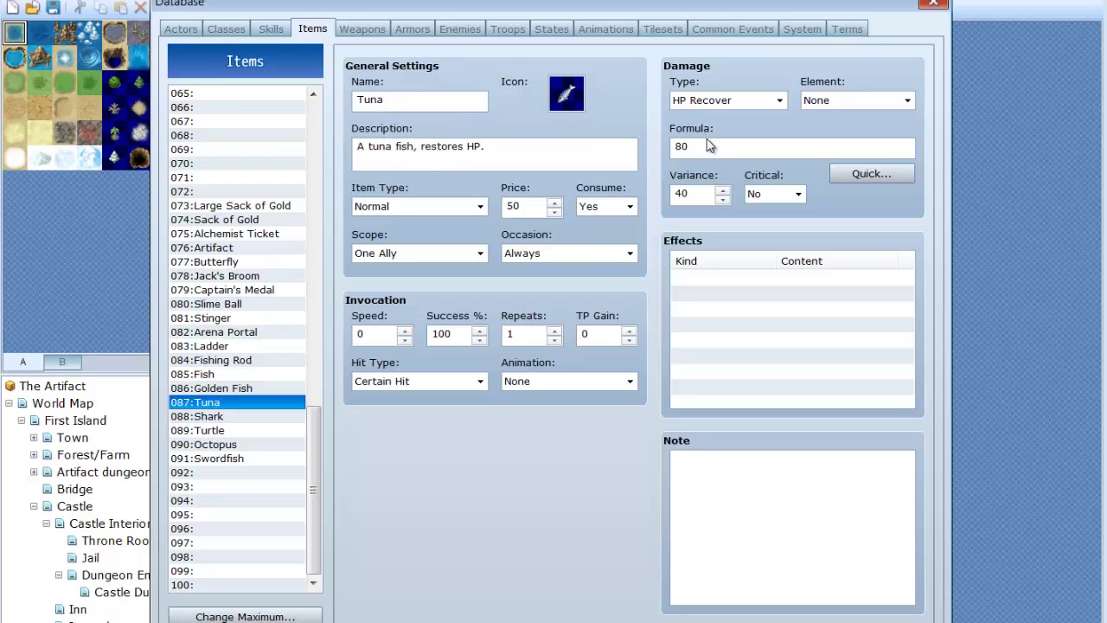
click(208, 418)
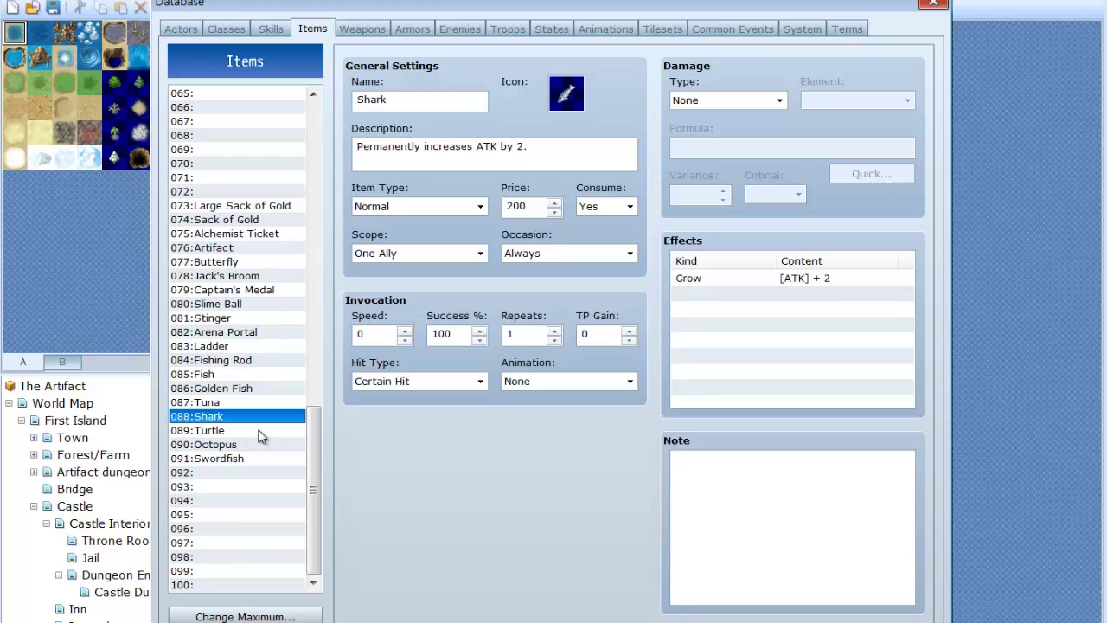
click(258, 431)
click(253, 445)
click(252, 459)
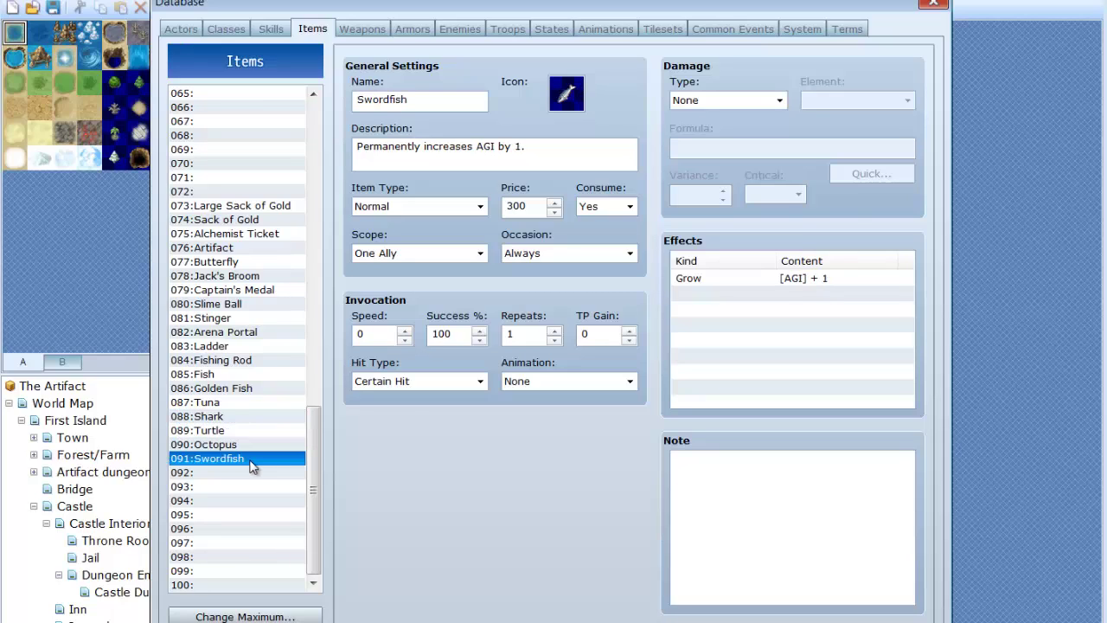
click(230, 418)
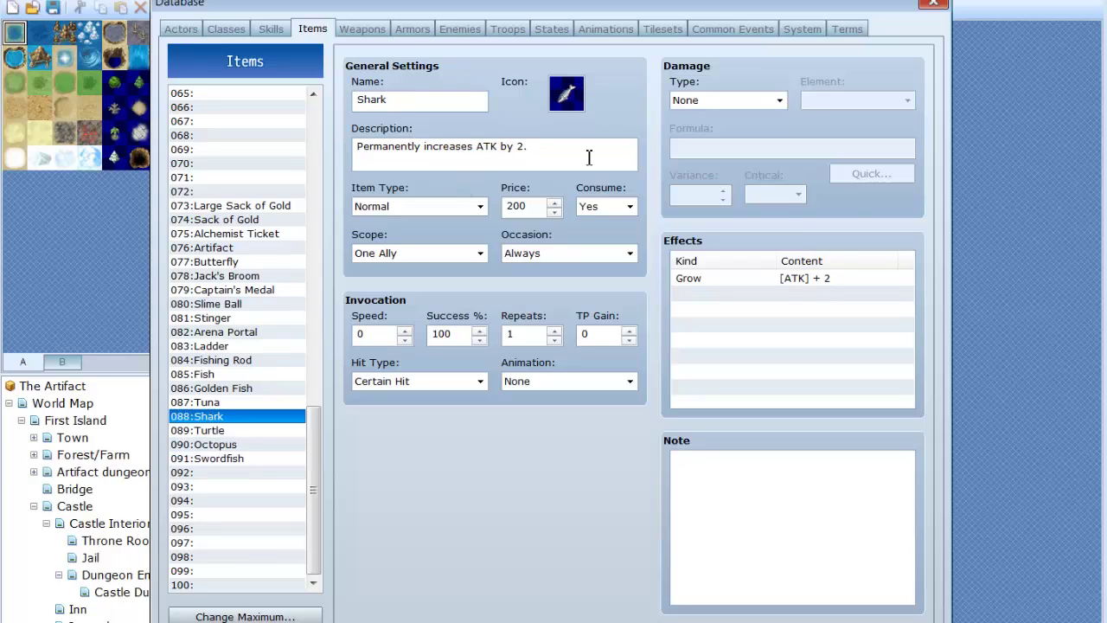
click(228, 431)
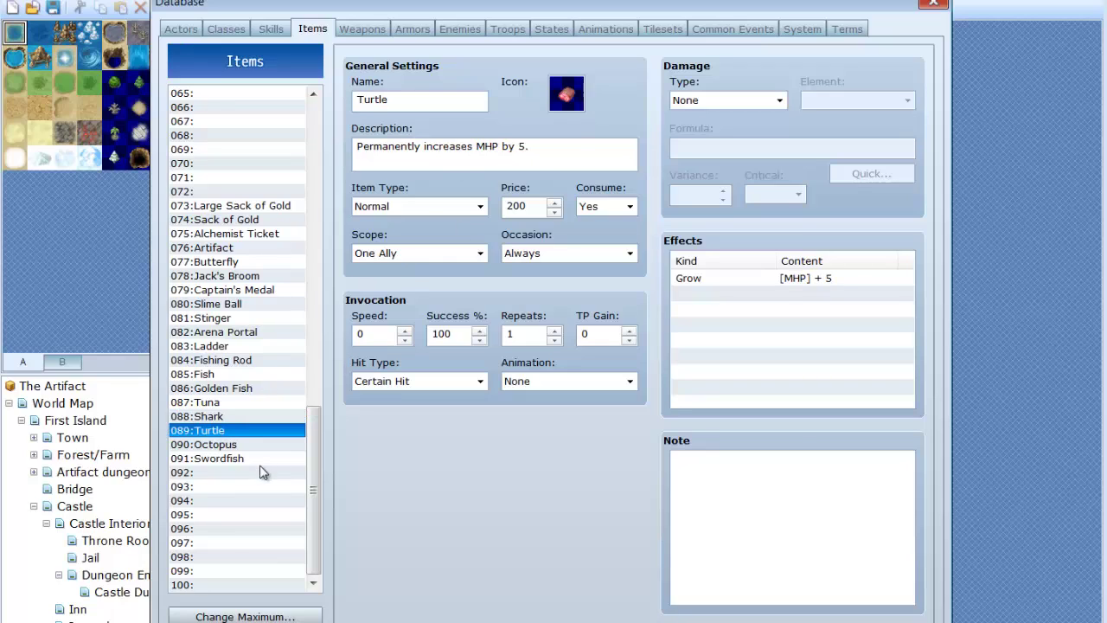
click(247, 443)
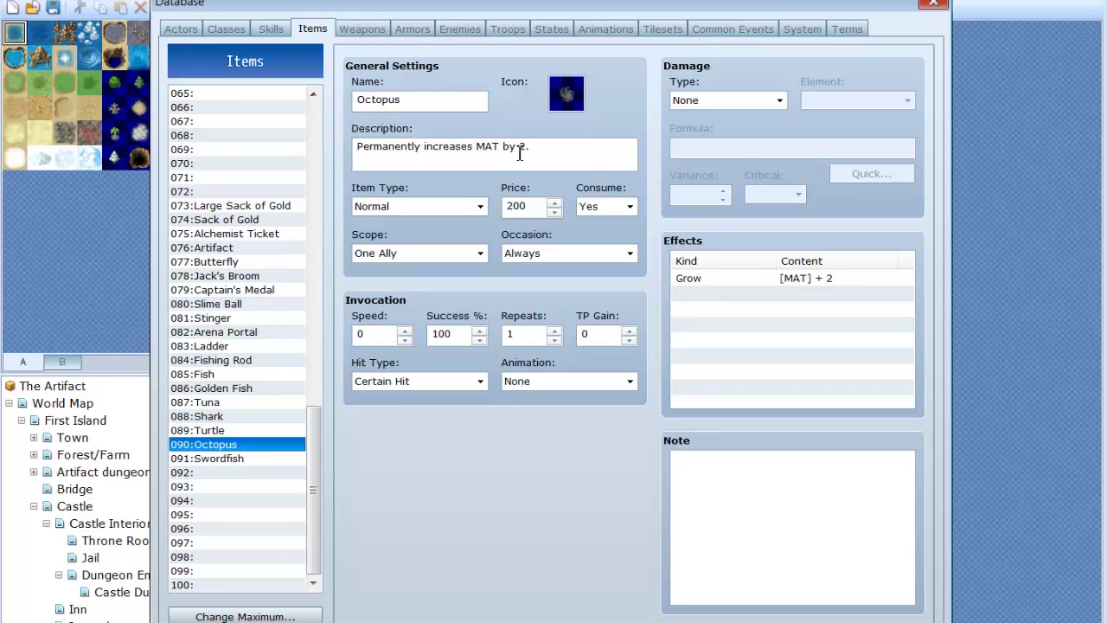
click(232, 458)
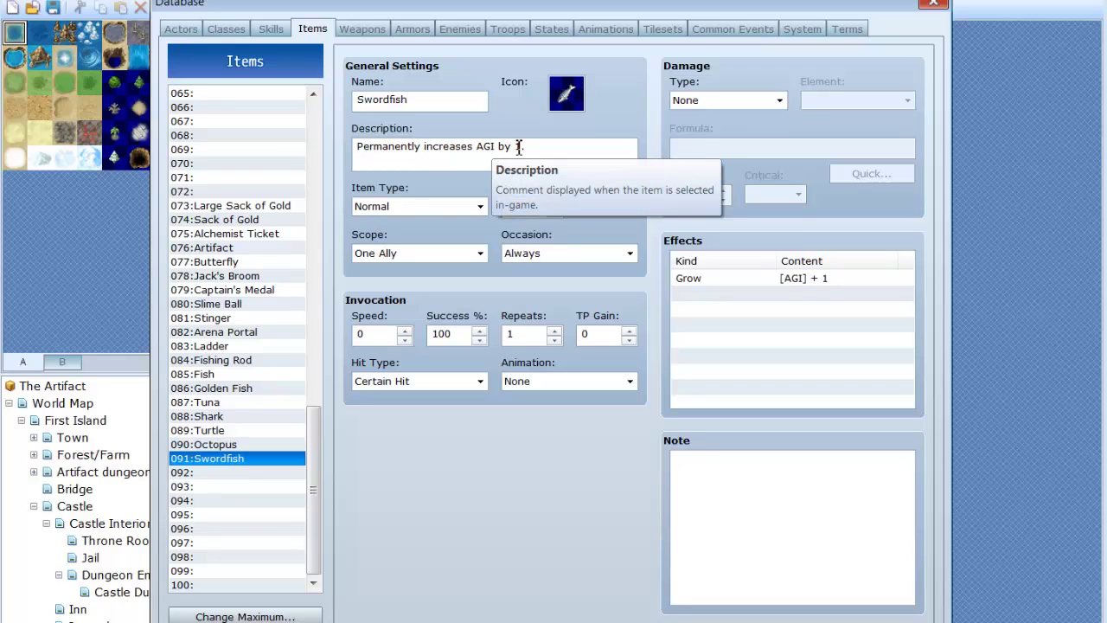
click(246, 443)
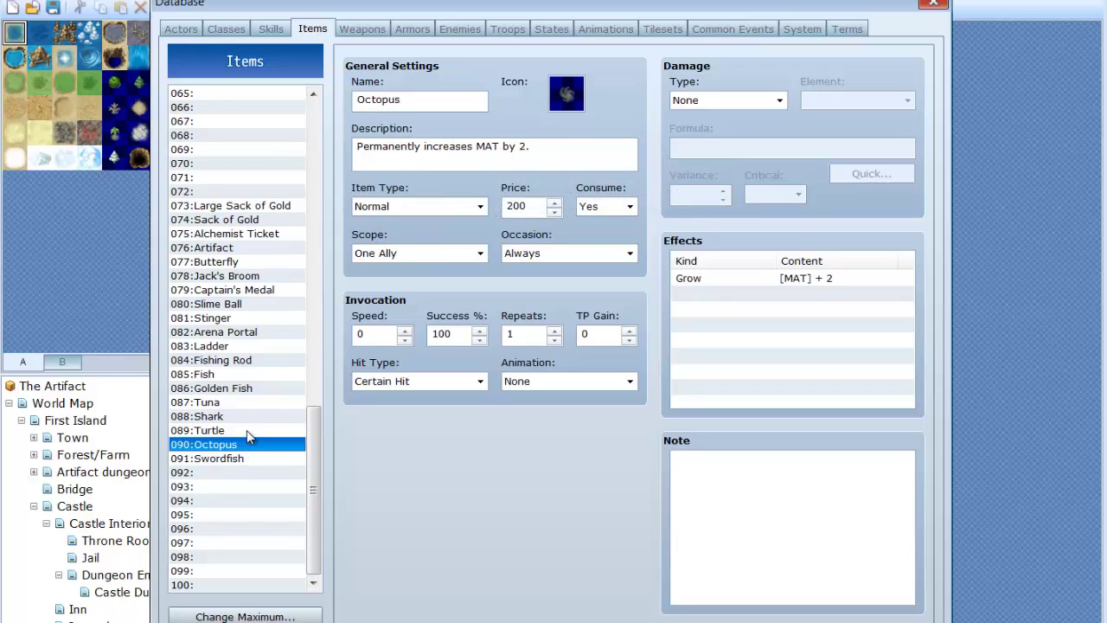
click(247, 431)
click(231, 414)
click(232, 427)
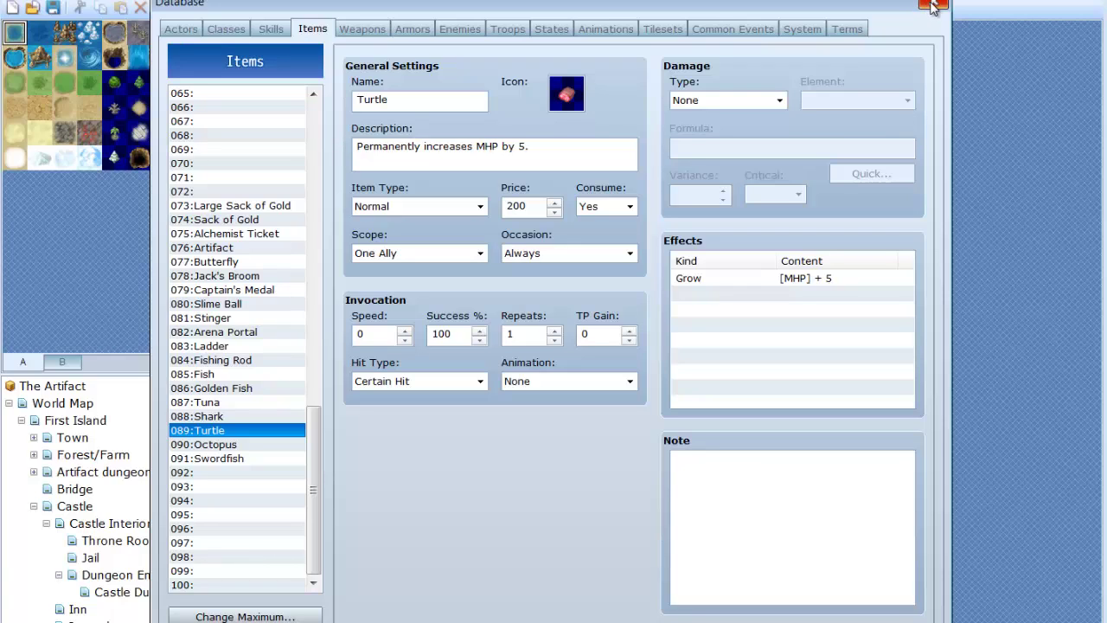
Close the database and choose Close Project to get The Artifact's save-changes prompt
key(Escape)
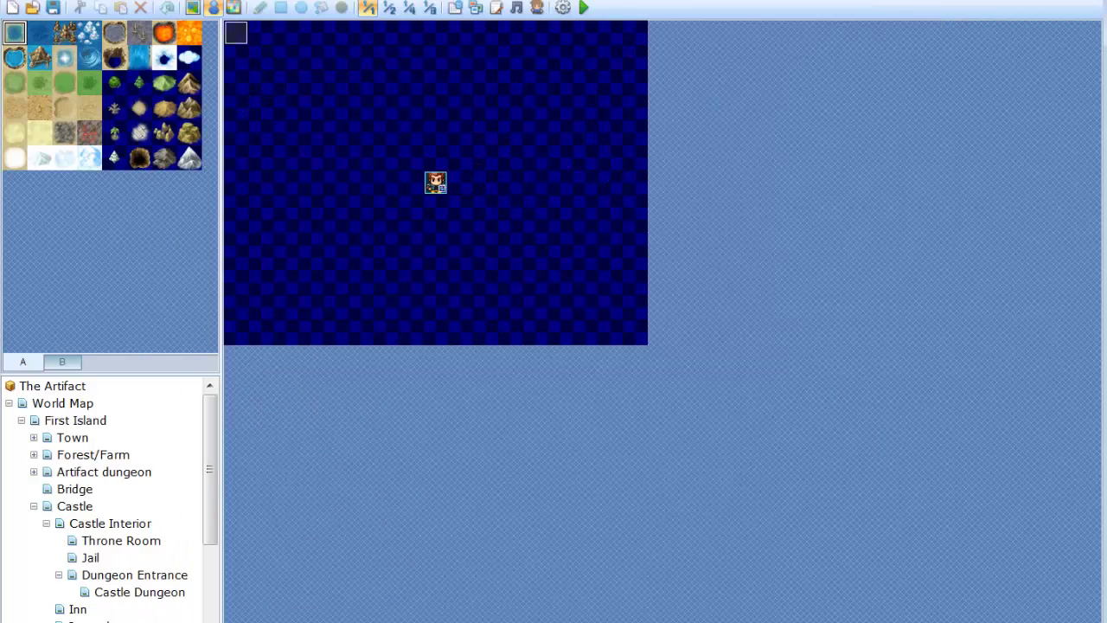
key(alt+f)
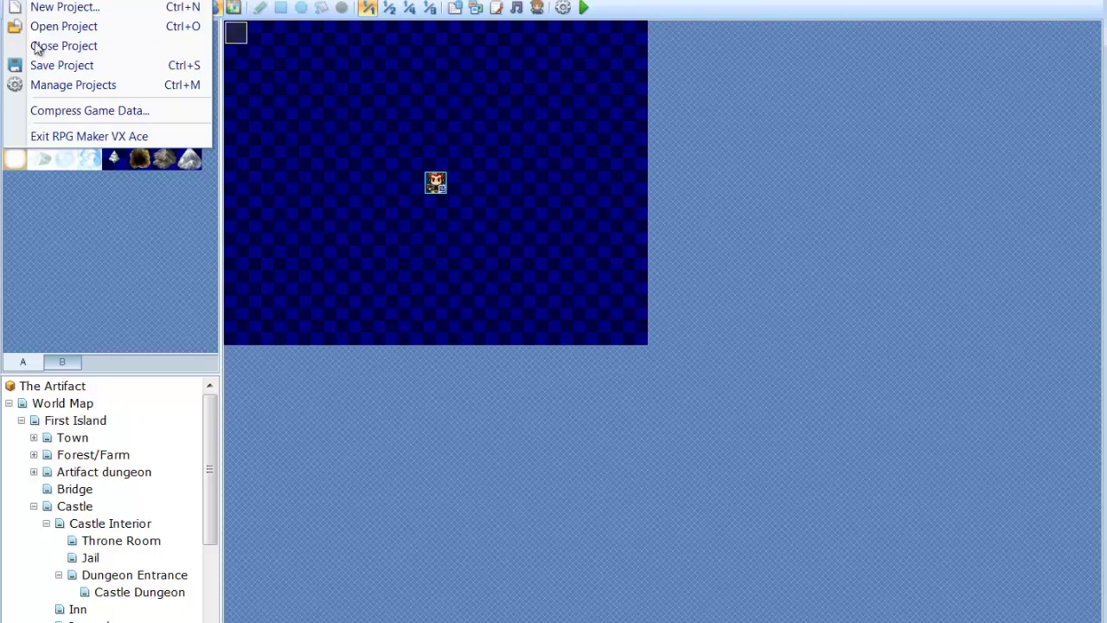
click(68, 48)
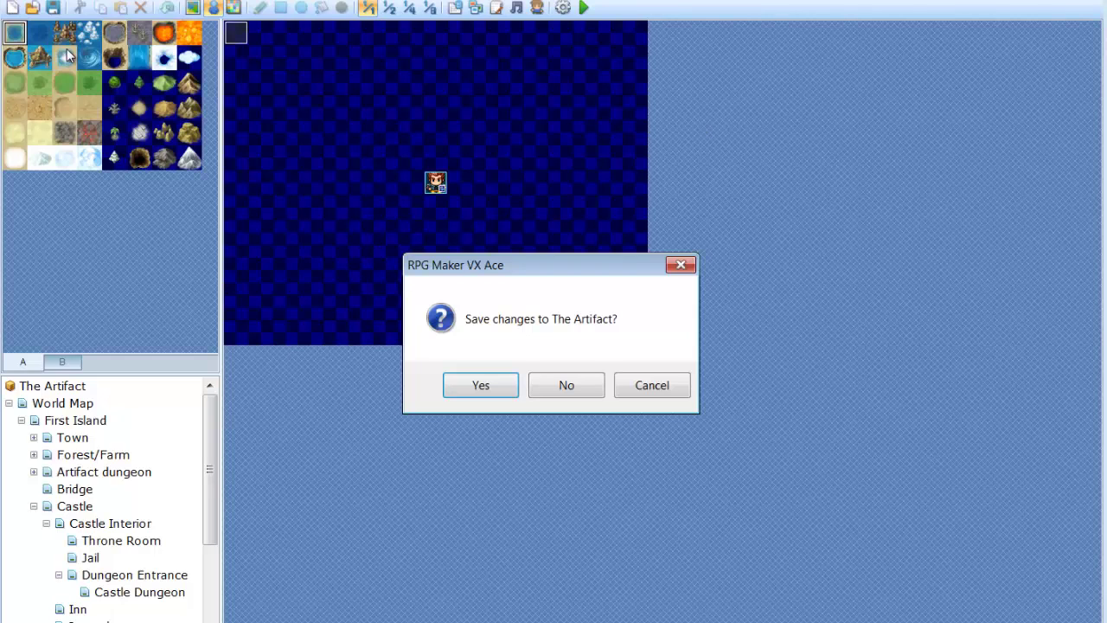